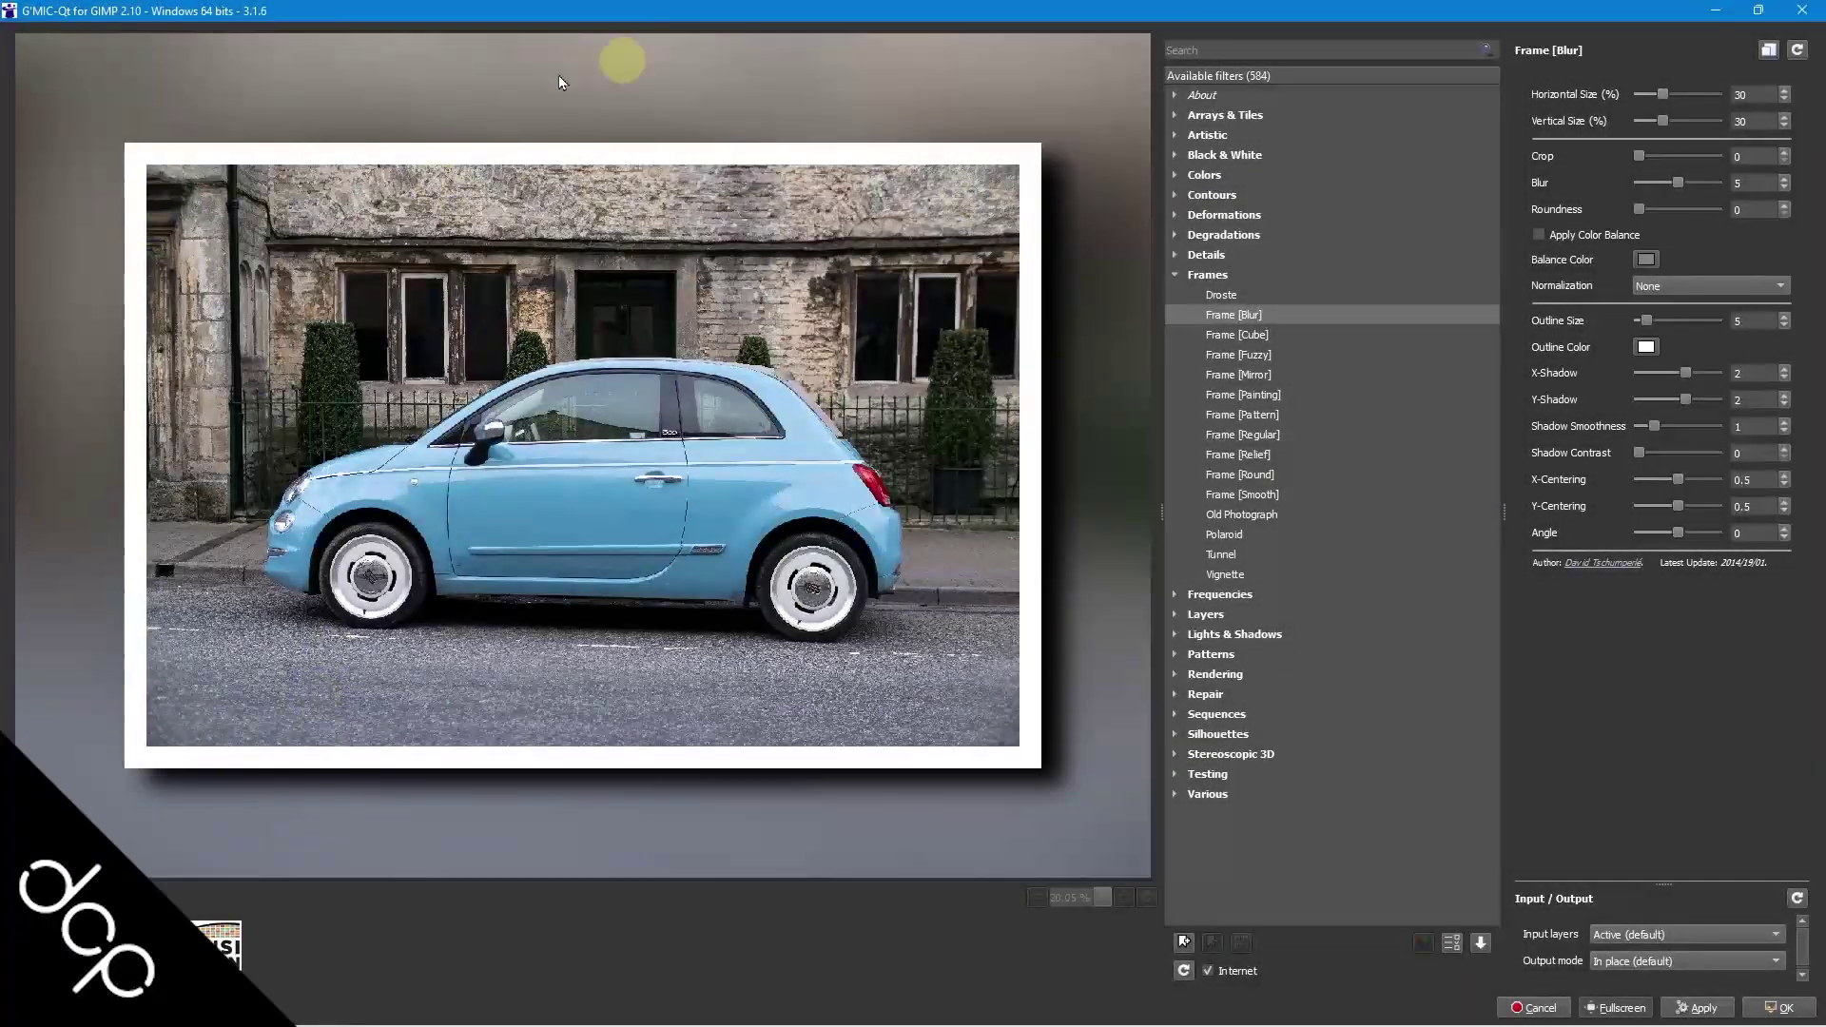
Step: Preview the Polaroid, Frame [Regular] and Frame [Smooth] frames on the car photo, then collapse Frames
click(1238, 536)
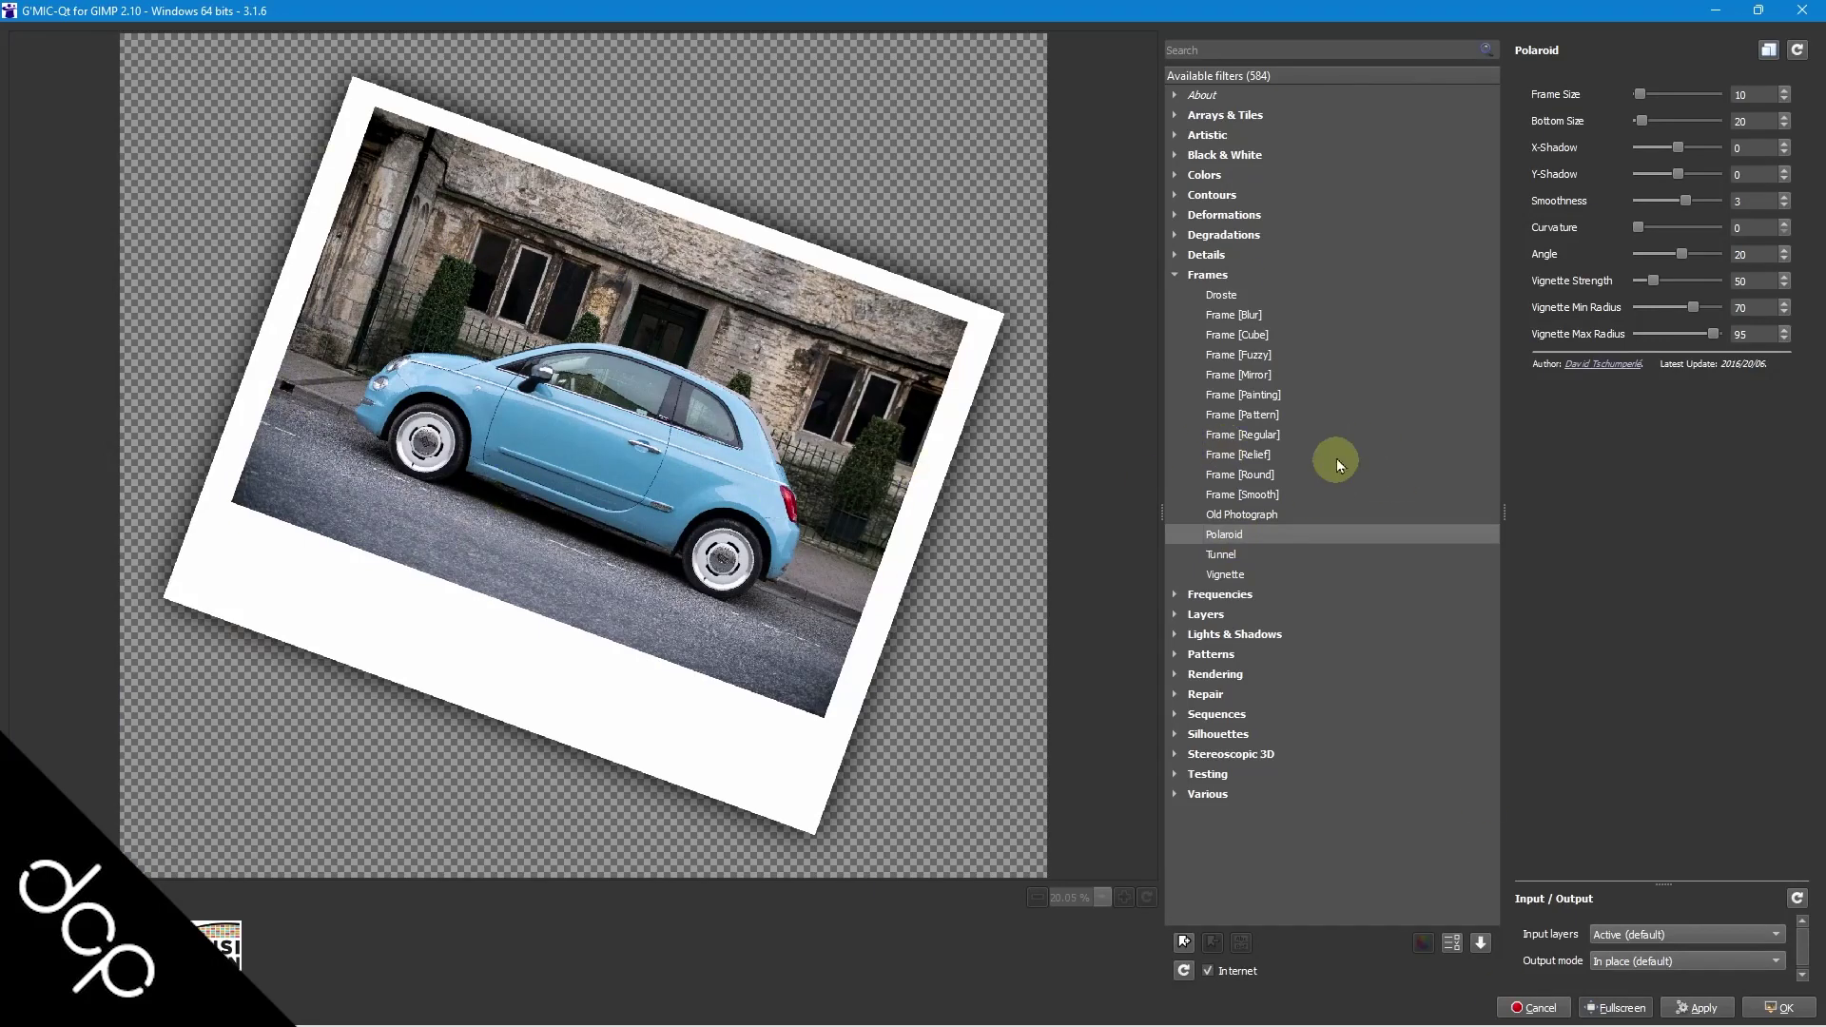
click(1229, 436)
click(1236, 495)
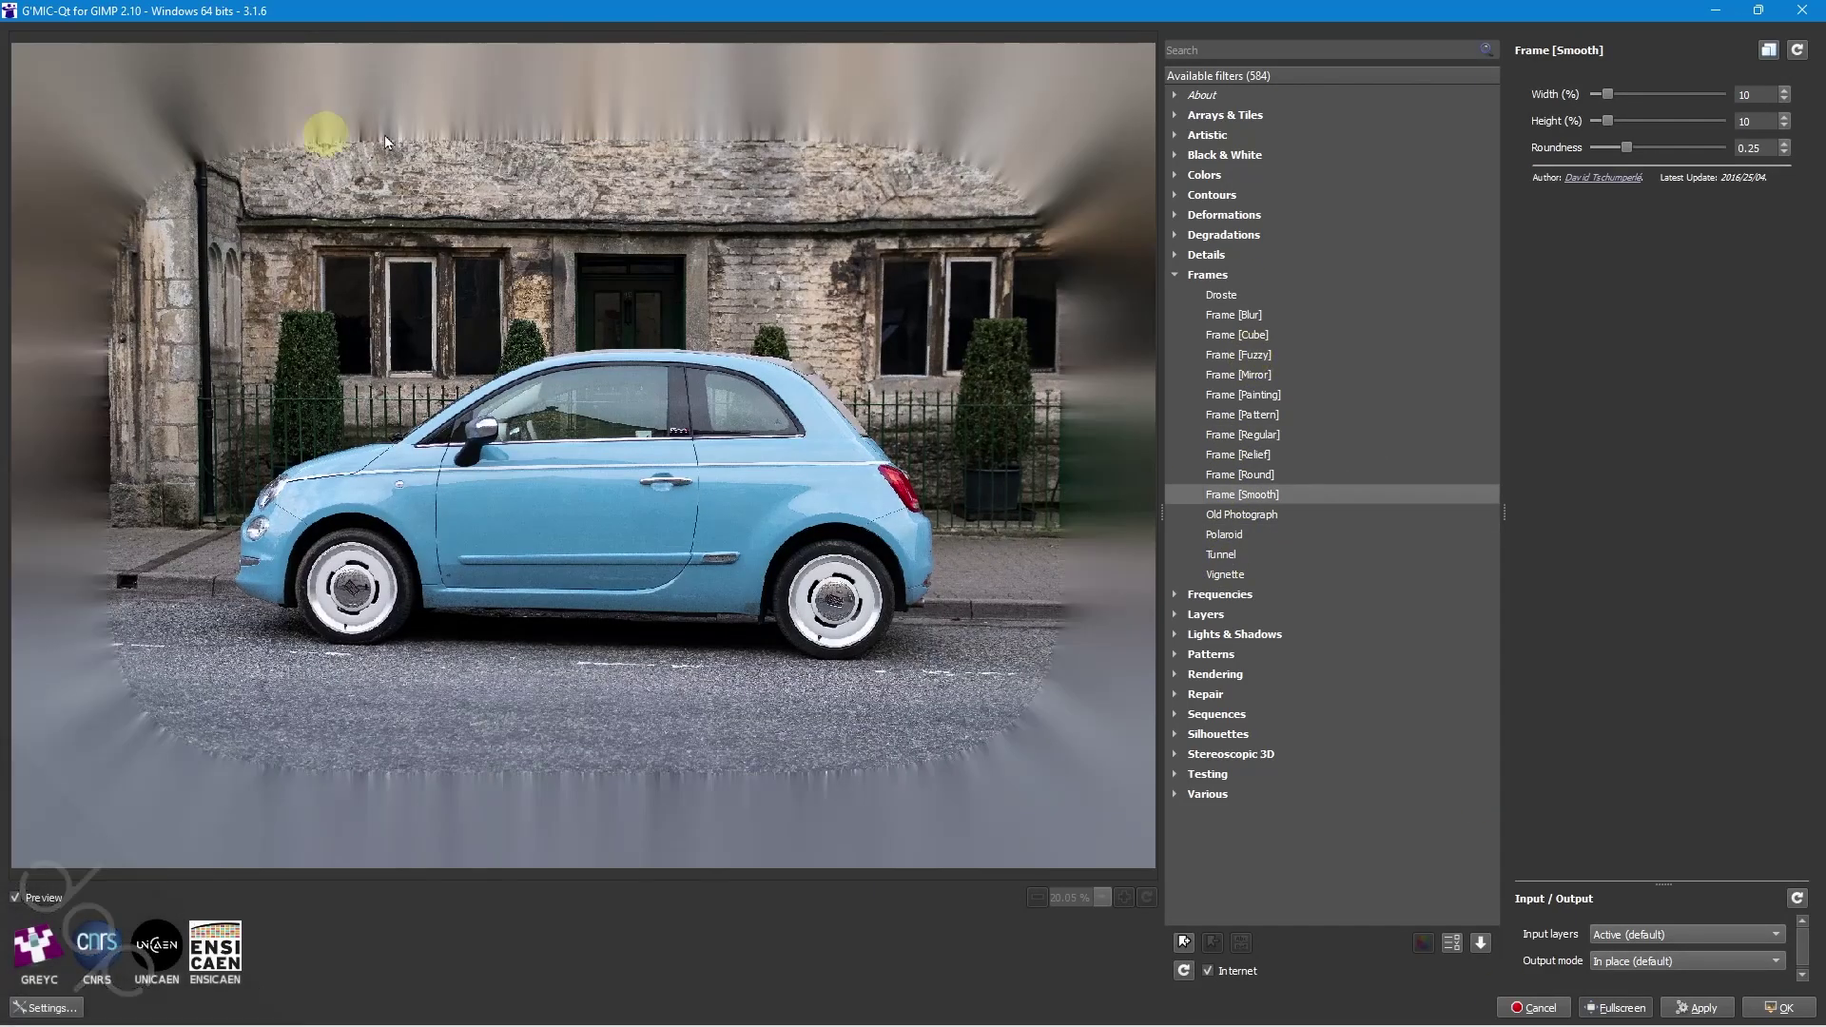
click(1169, 275)
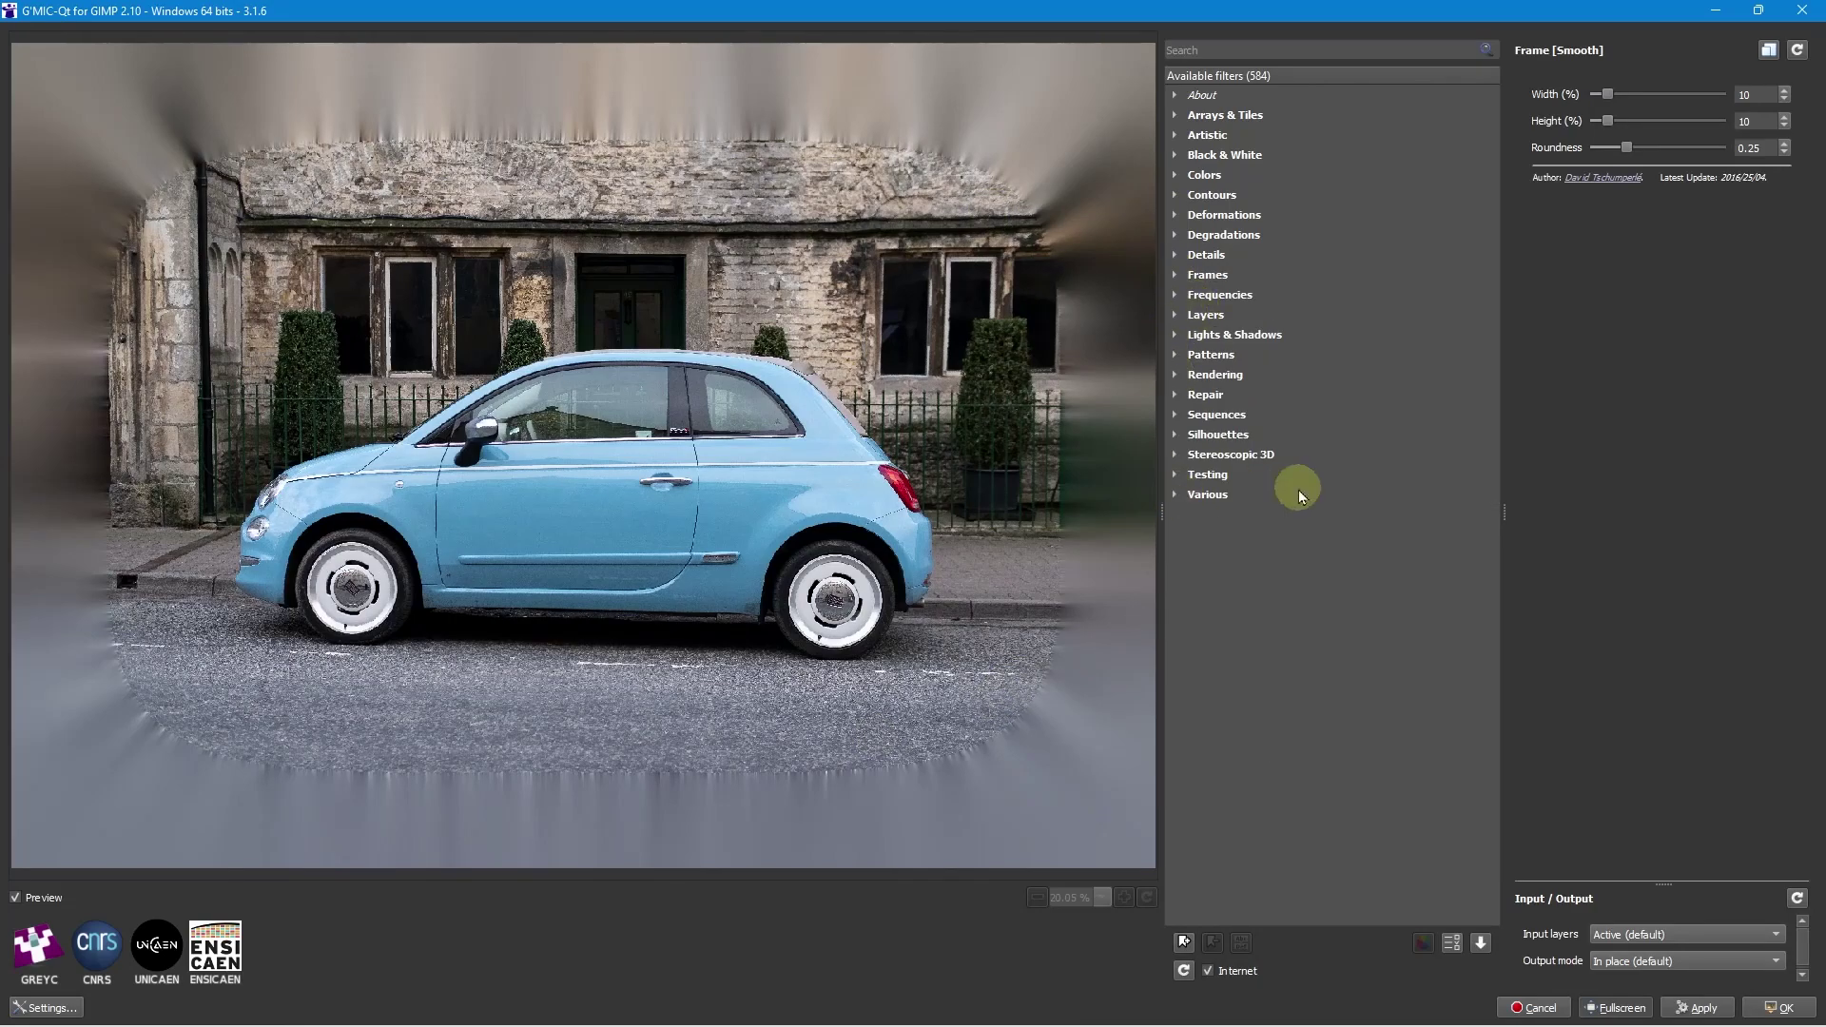
Step: Browse an author's folder under Testing and preview the Charred Plastic filter
click(1179, 474)
click(1229, 694)
click(1236, 713)
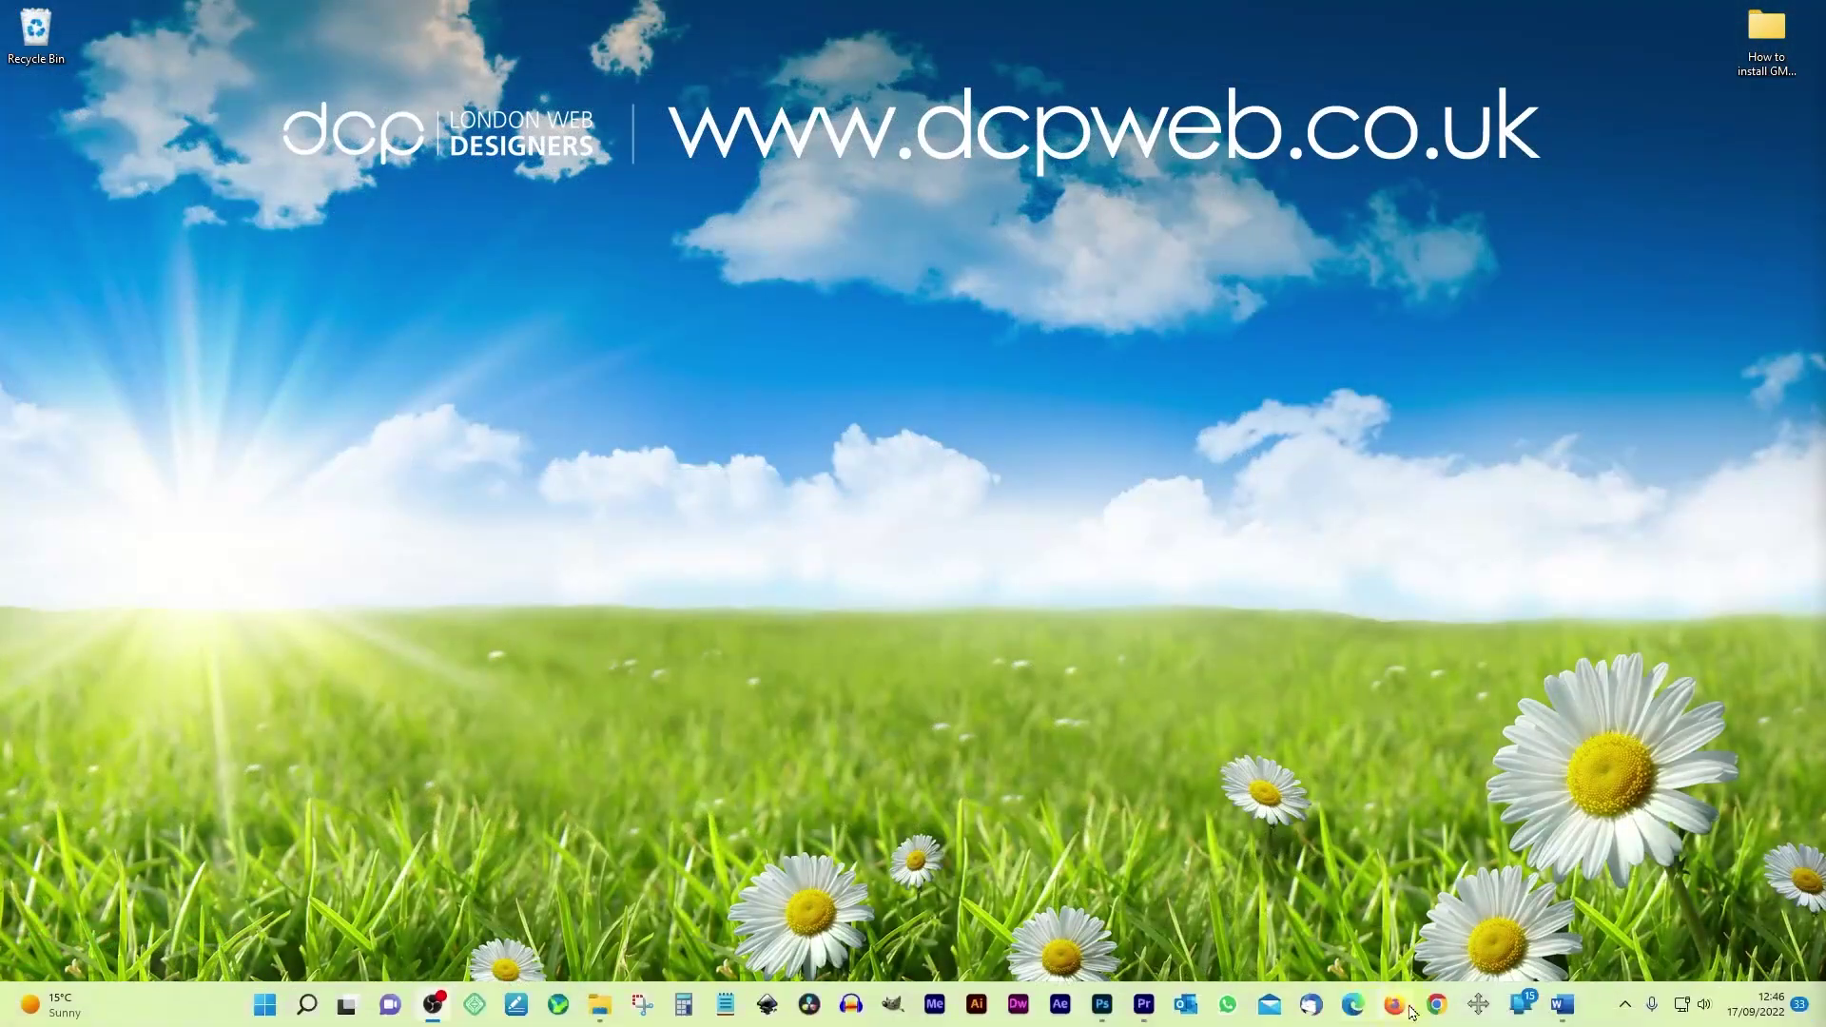
Step: Launch Chrome with the main browsing profile and start a Google search
click(1398, 1006)
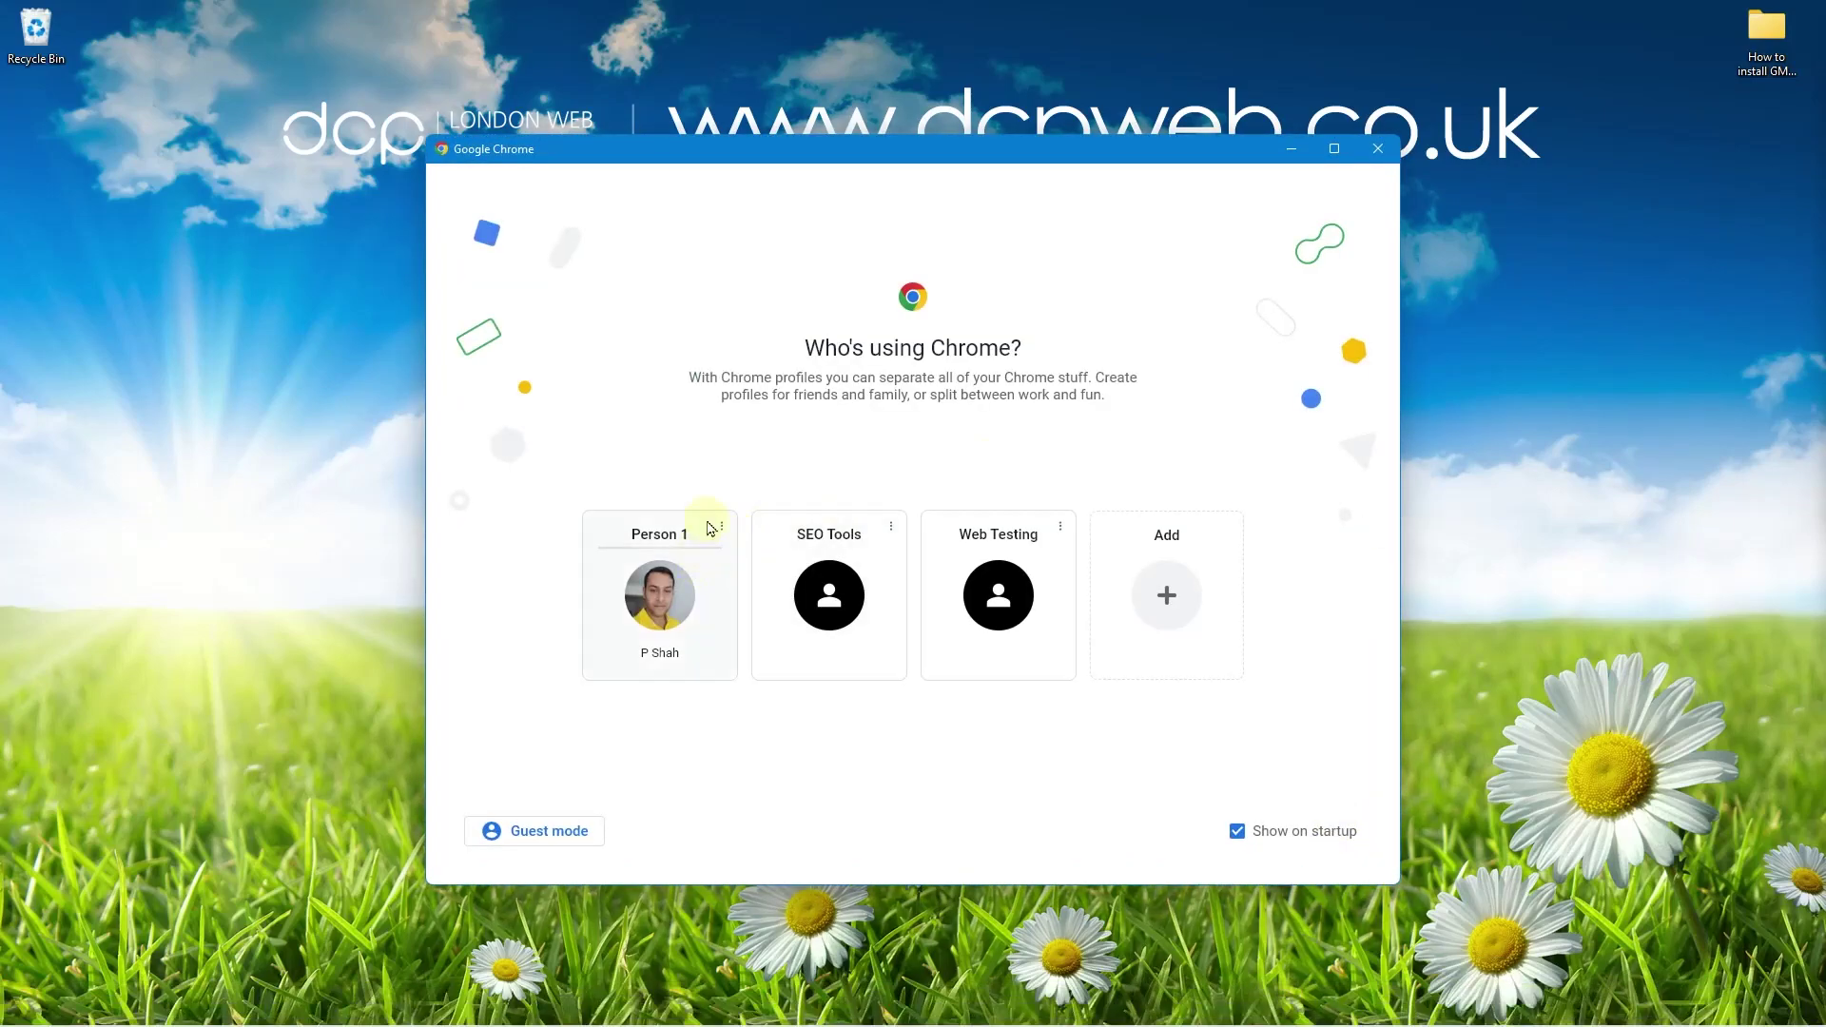
click(660, 599)
click(758, 391)
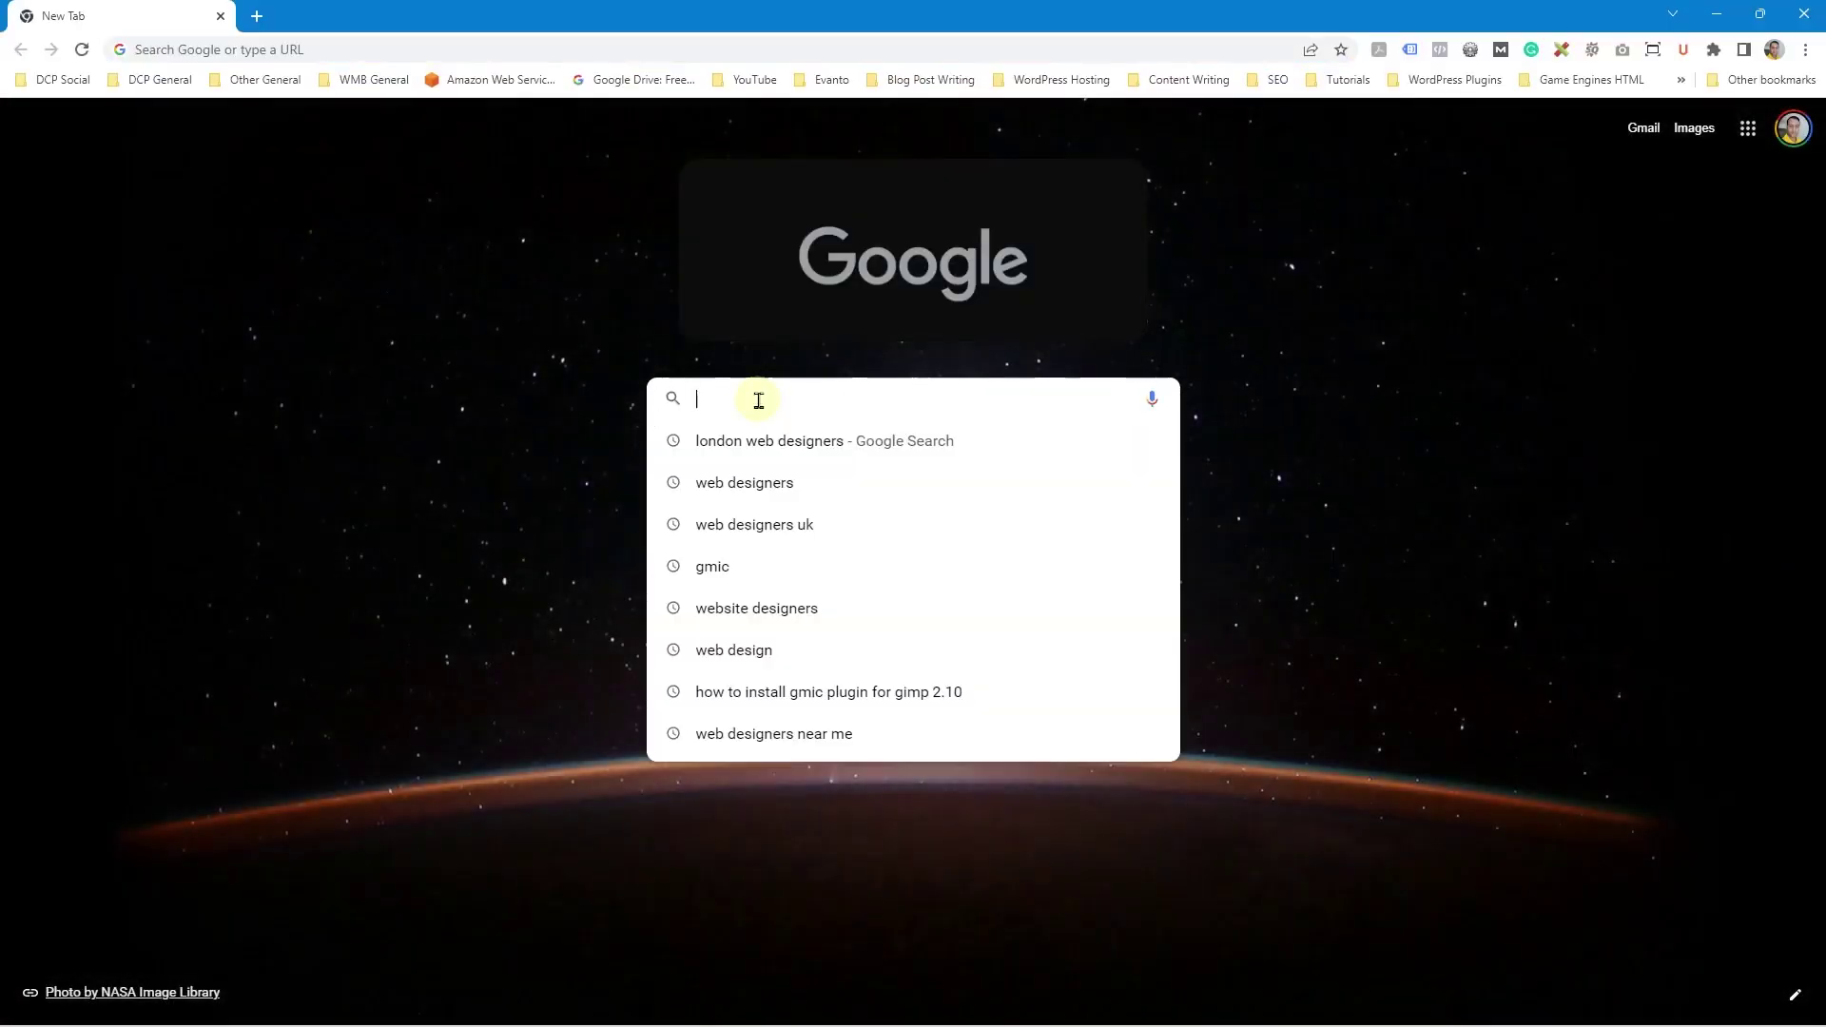
Step: Search Google for 'gmic' and open the official gmic.eu website
text(gmic)
key(Return)
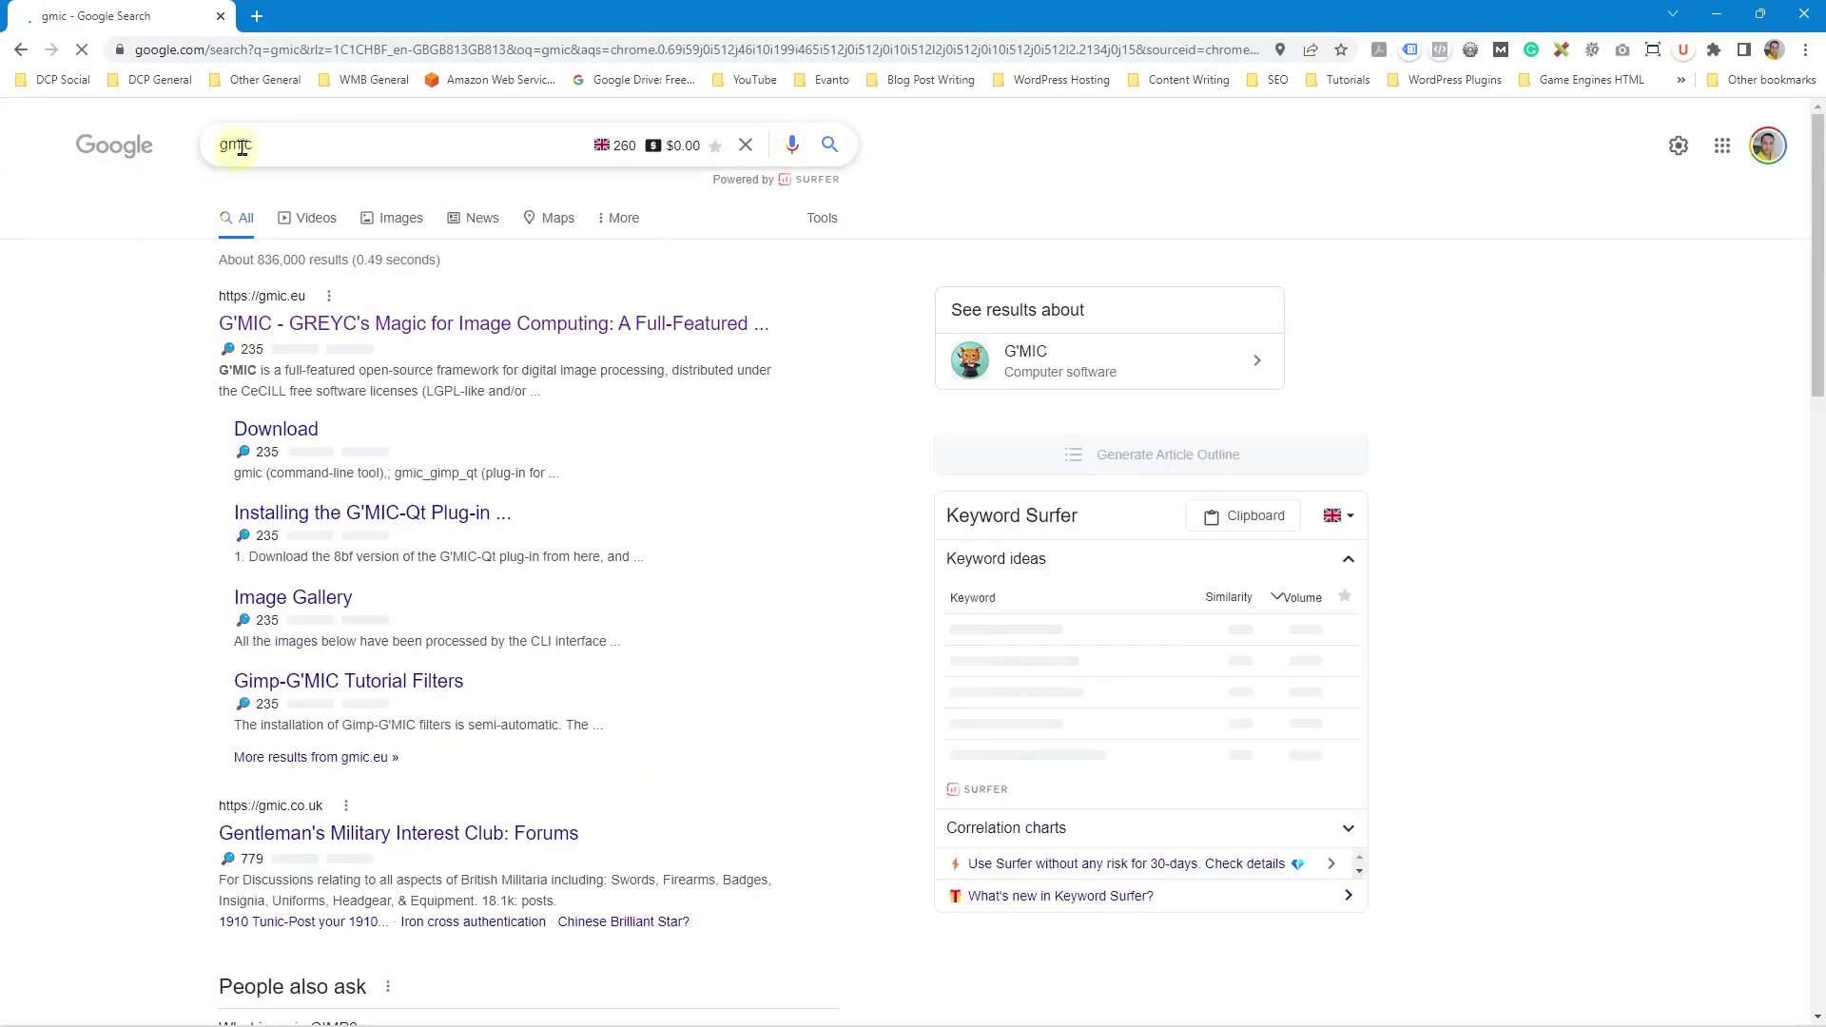
click(296, 326)
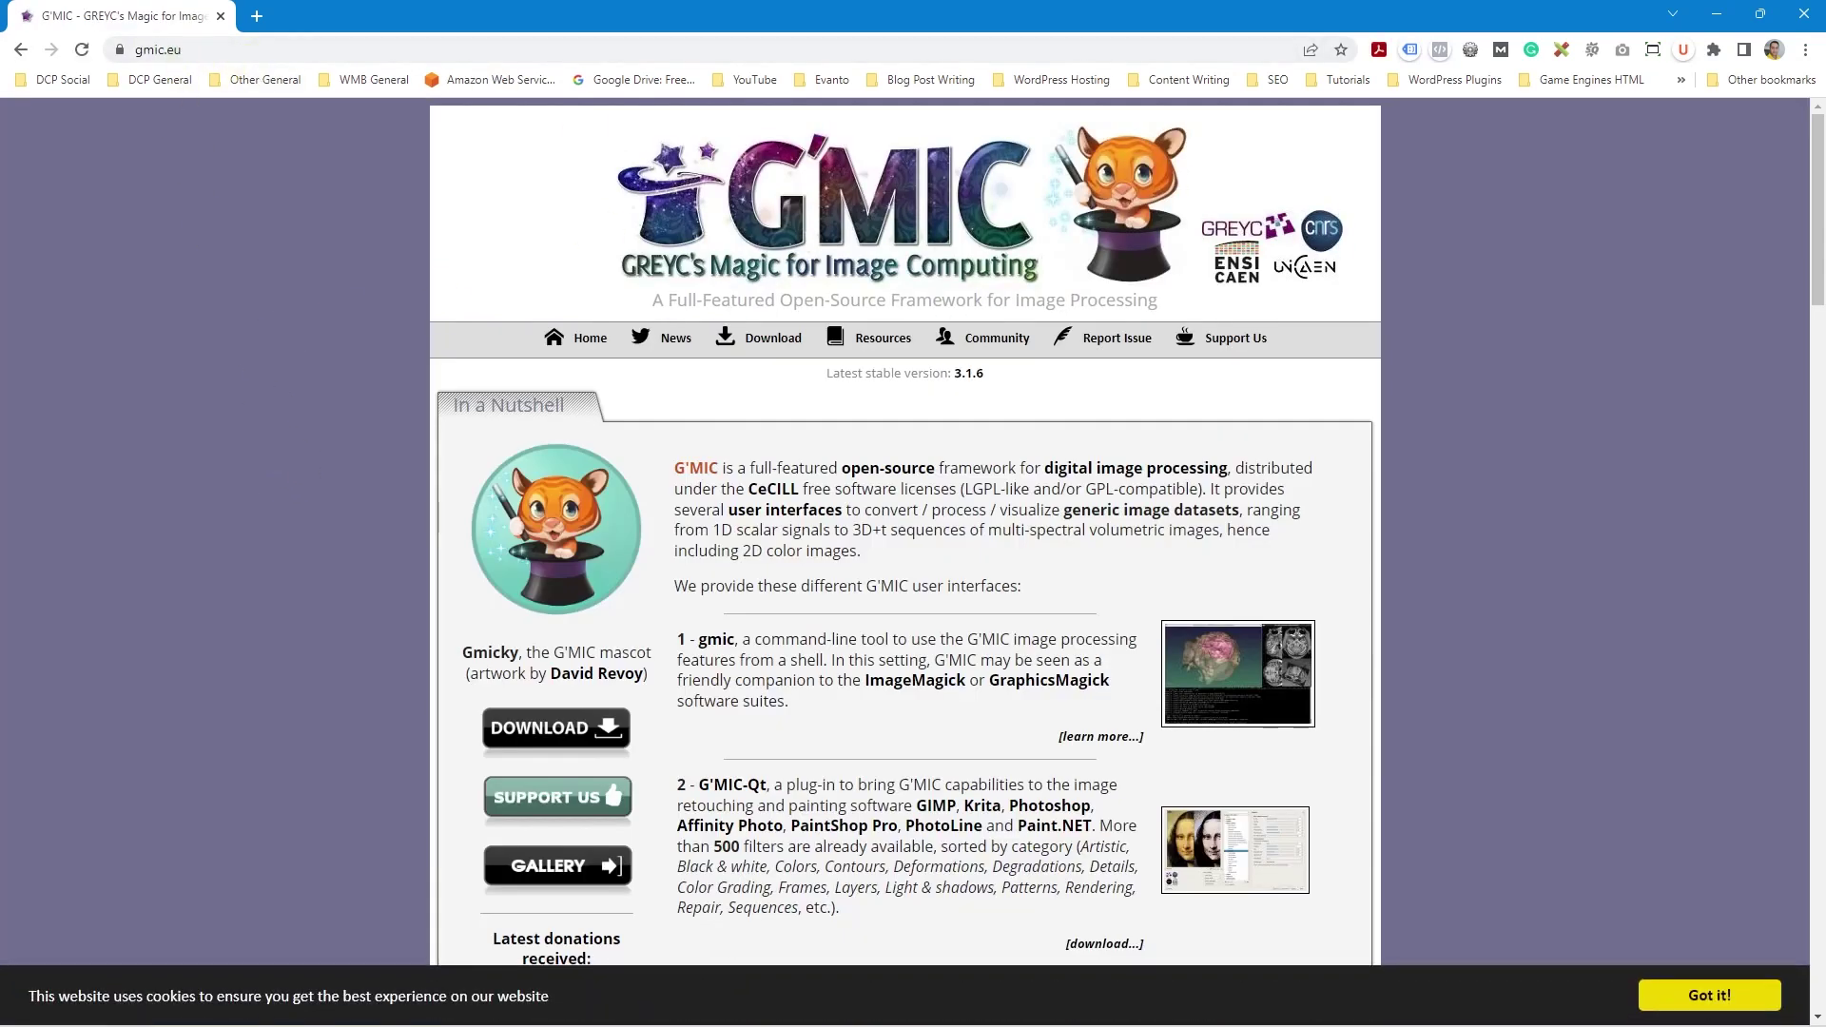
Step: Dismiss the cookie notice and find the G'MIC-Qt plug-in for GIMP 2.10 Windows downloads
click(1709, 995)
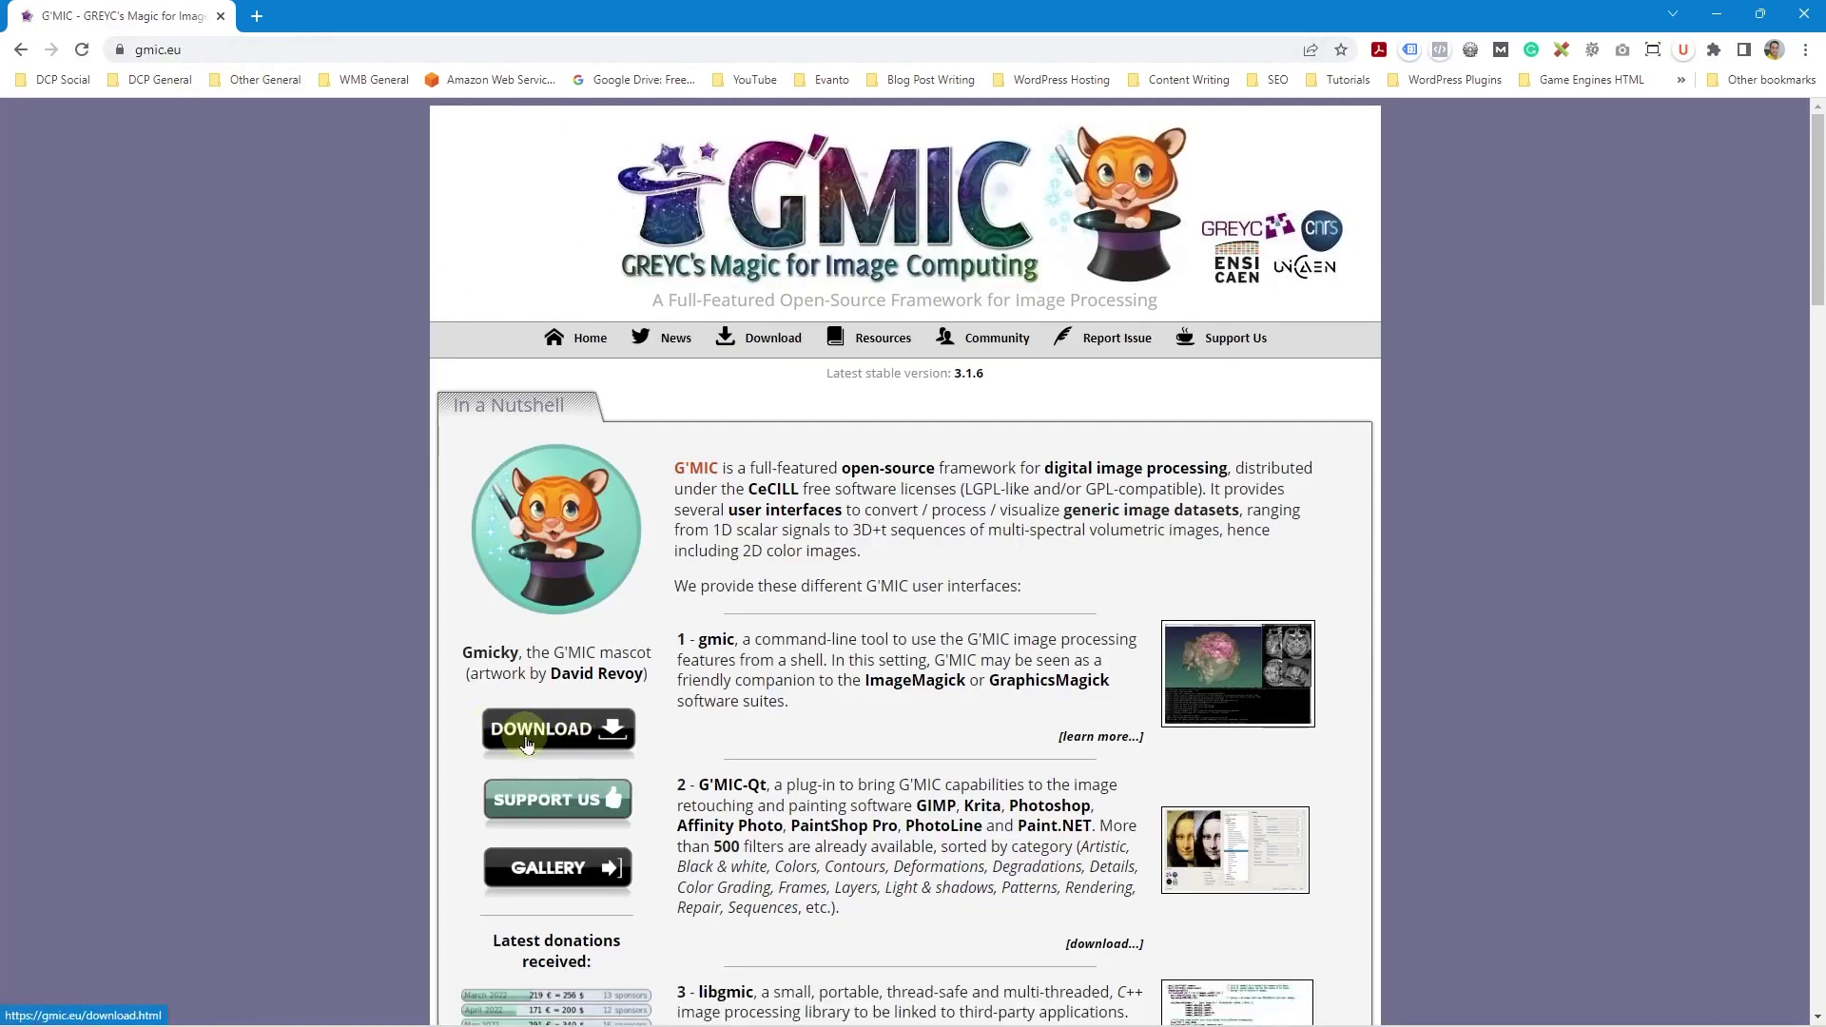
scroll(789, 827, down, 9)
scroll(789, 836, down, 3)
scroll(794, 809, up, 12)
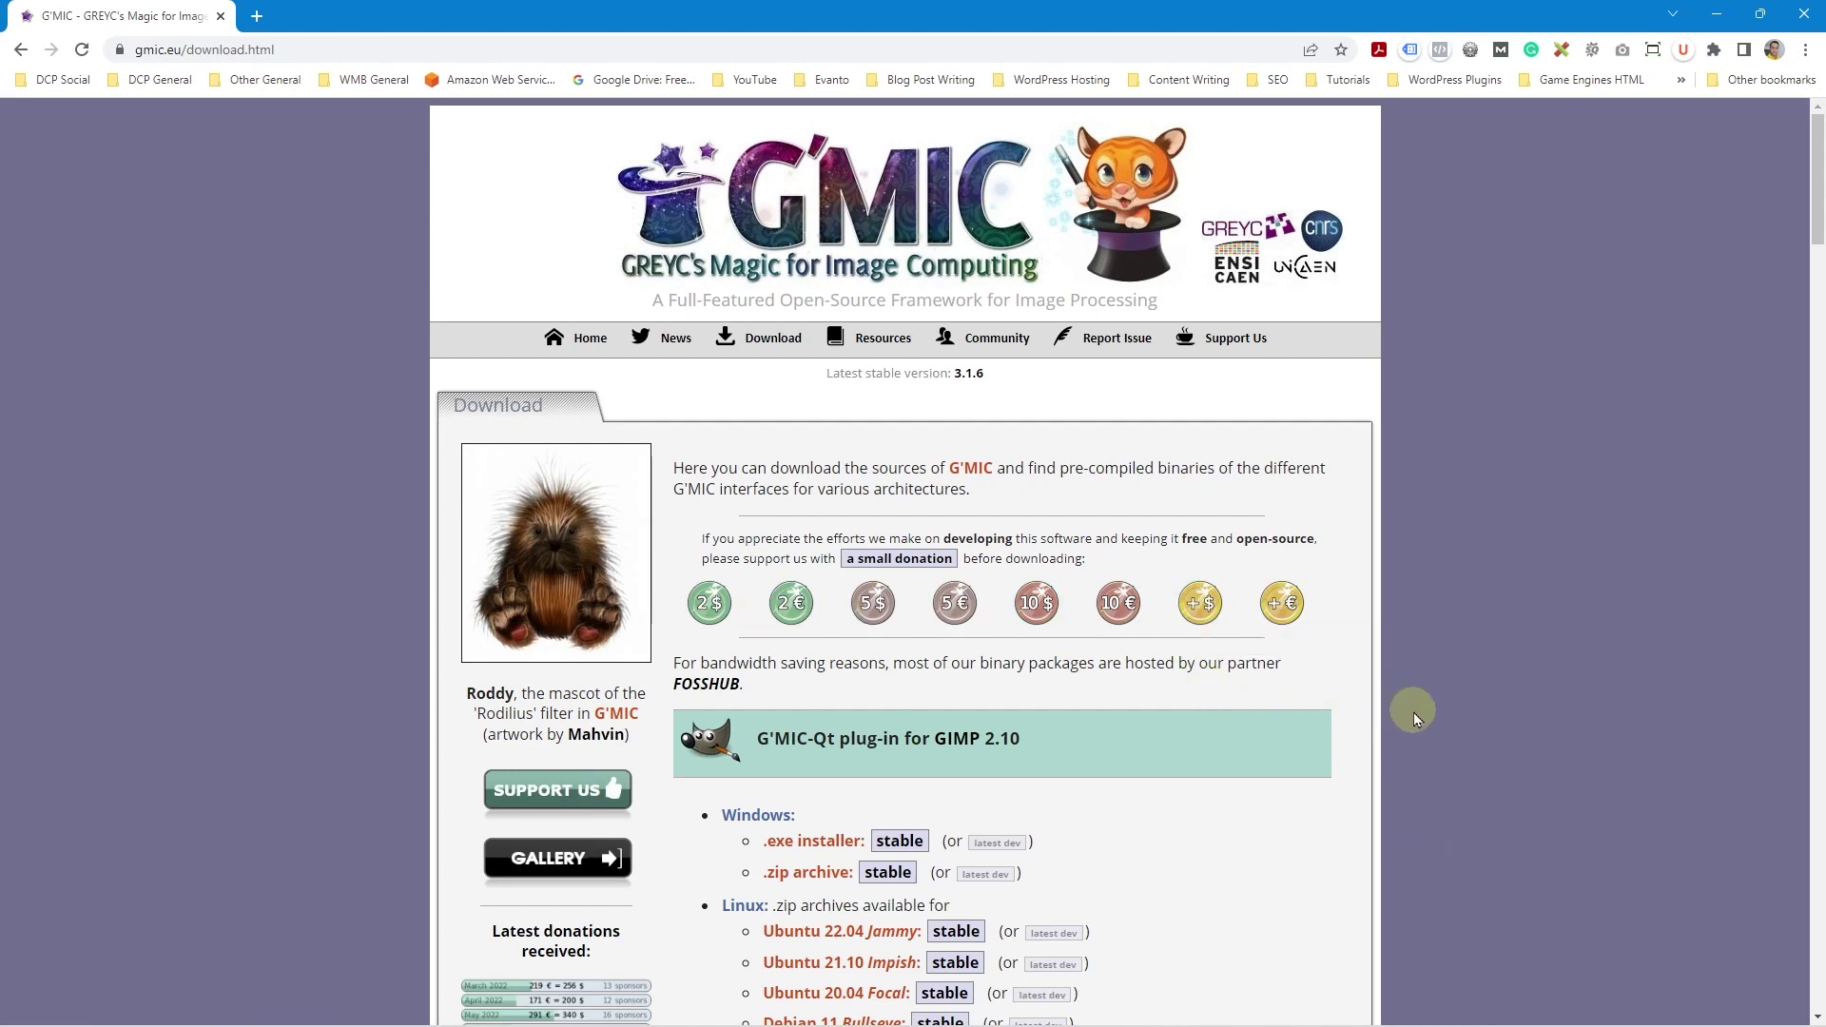
scroll(1413, 711, down, 3)
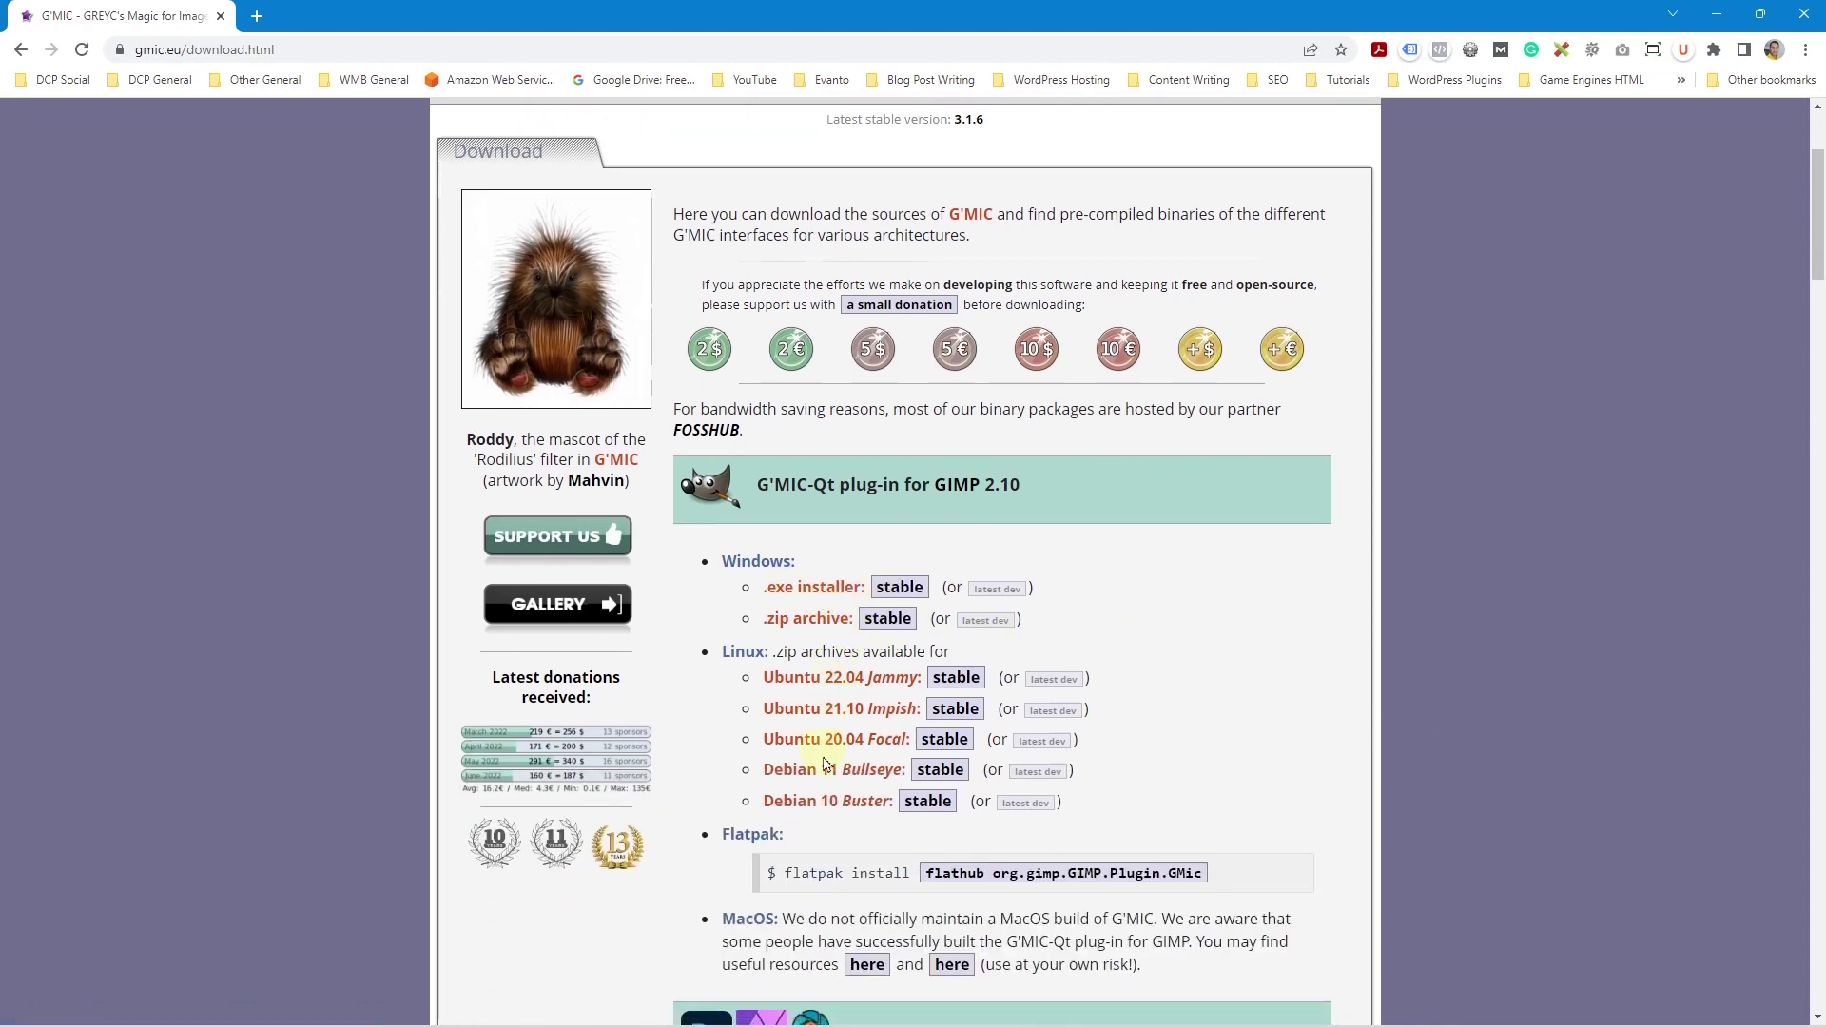
scroll(833, 844, down, 1)
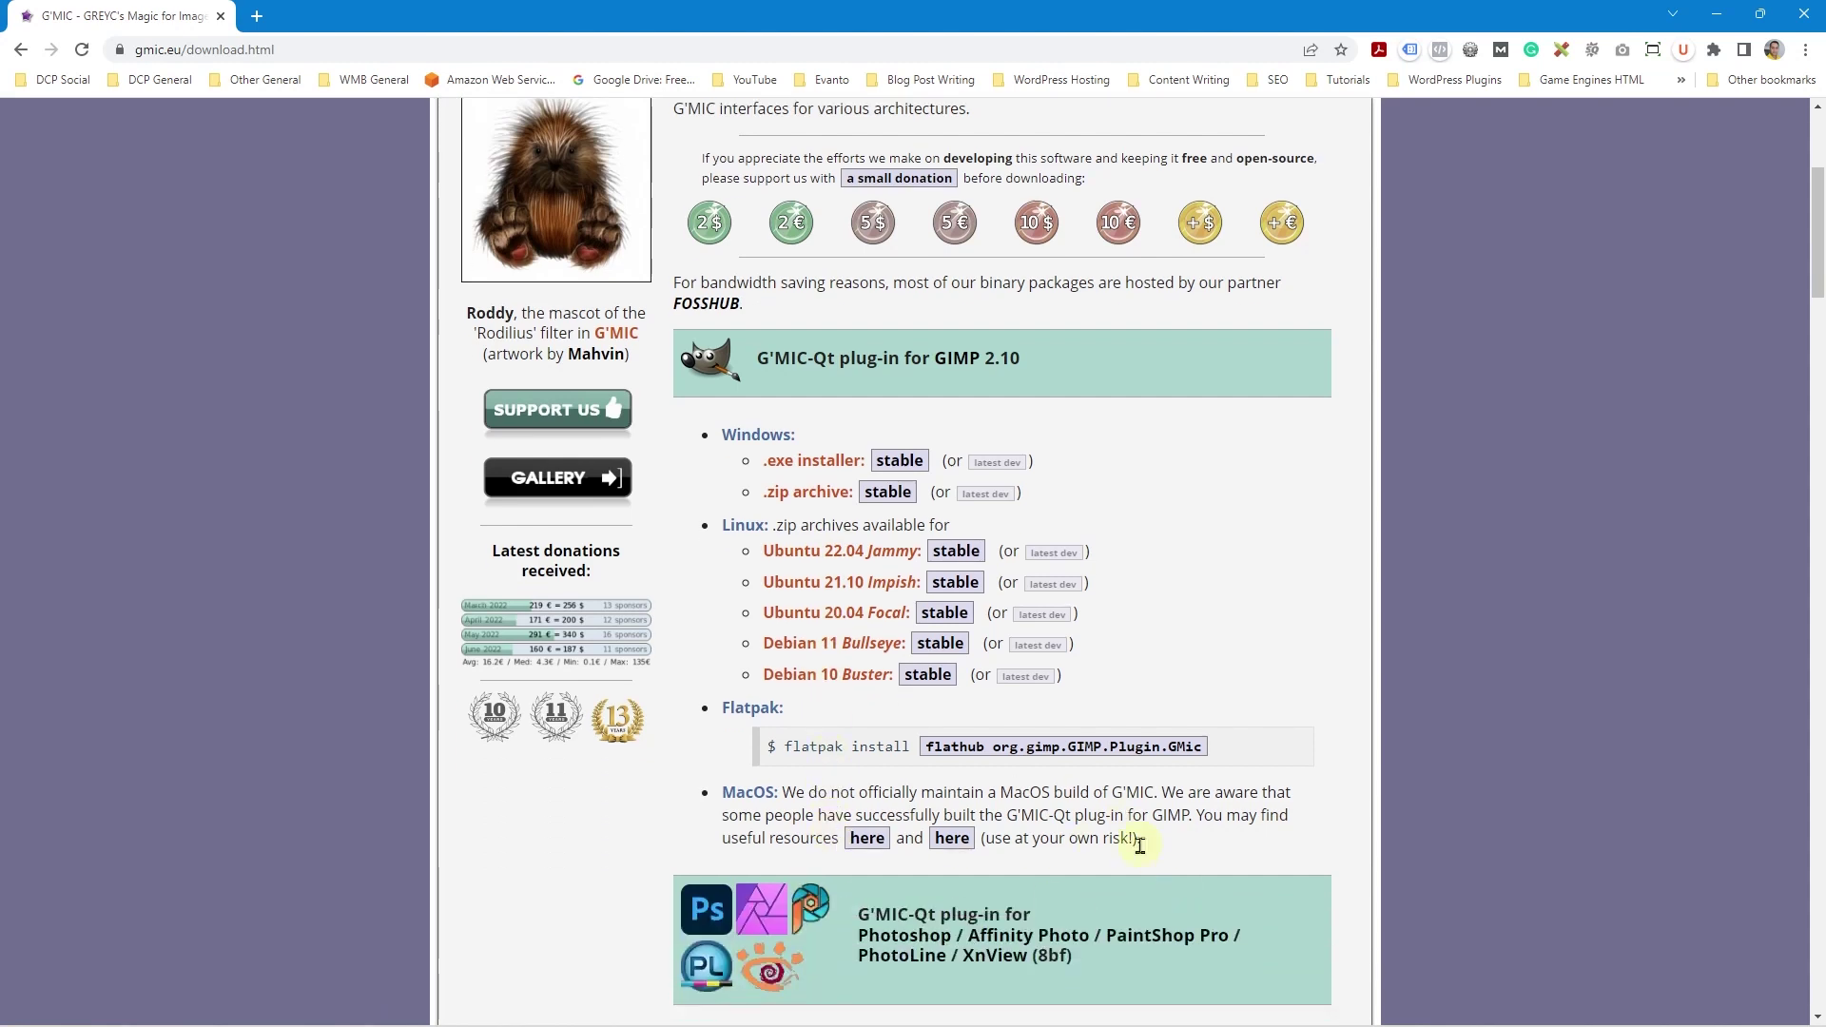
scroll(1139, 845, up, 1)
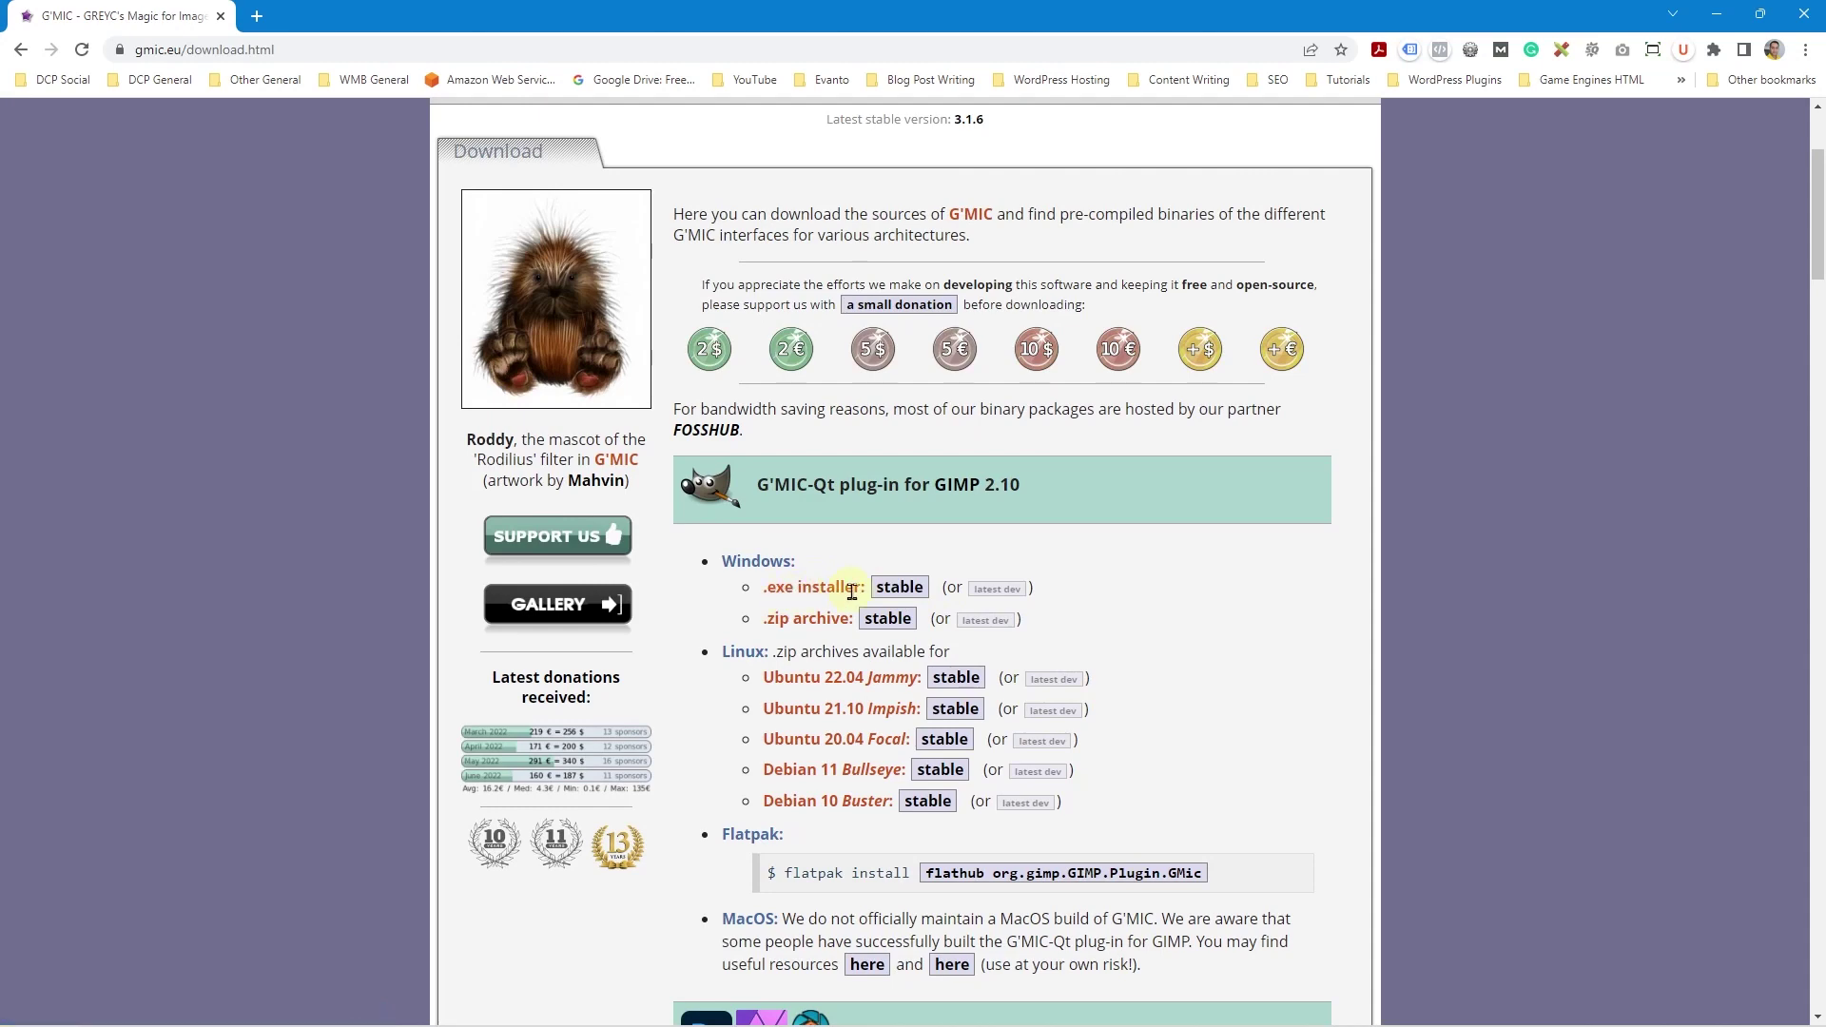
Step: Download the stable gmic_3.1.6_gimp2.10_win64.exe installer into the How to install GMIC plugin folder
click(900, 588)
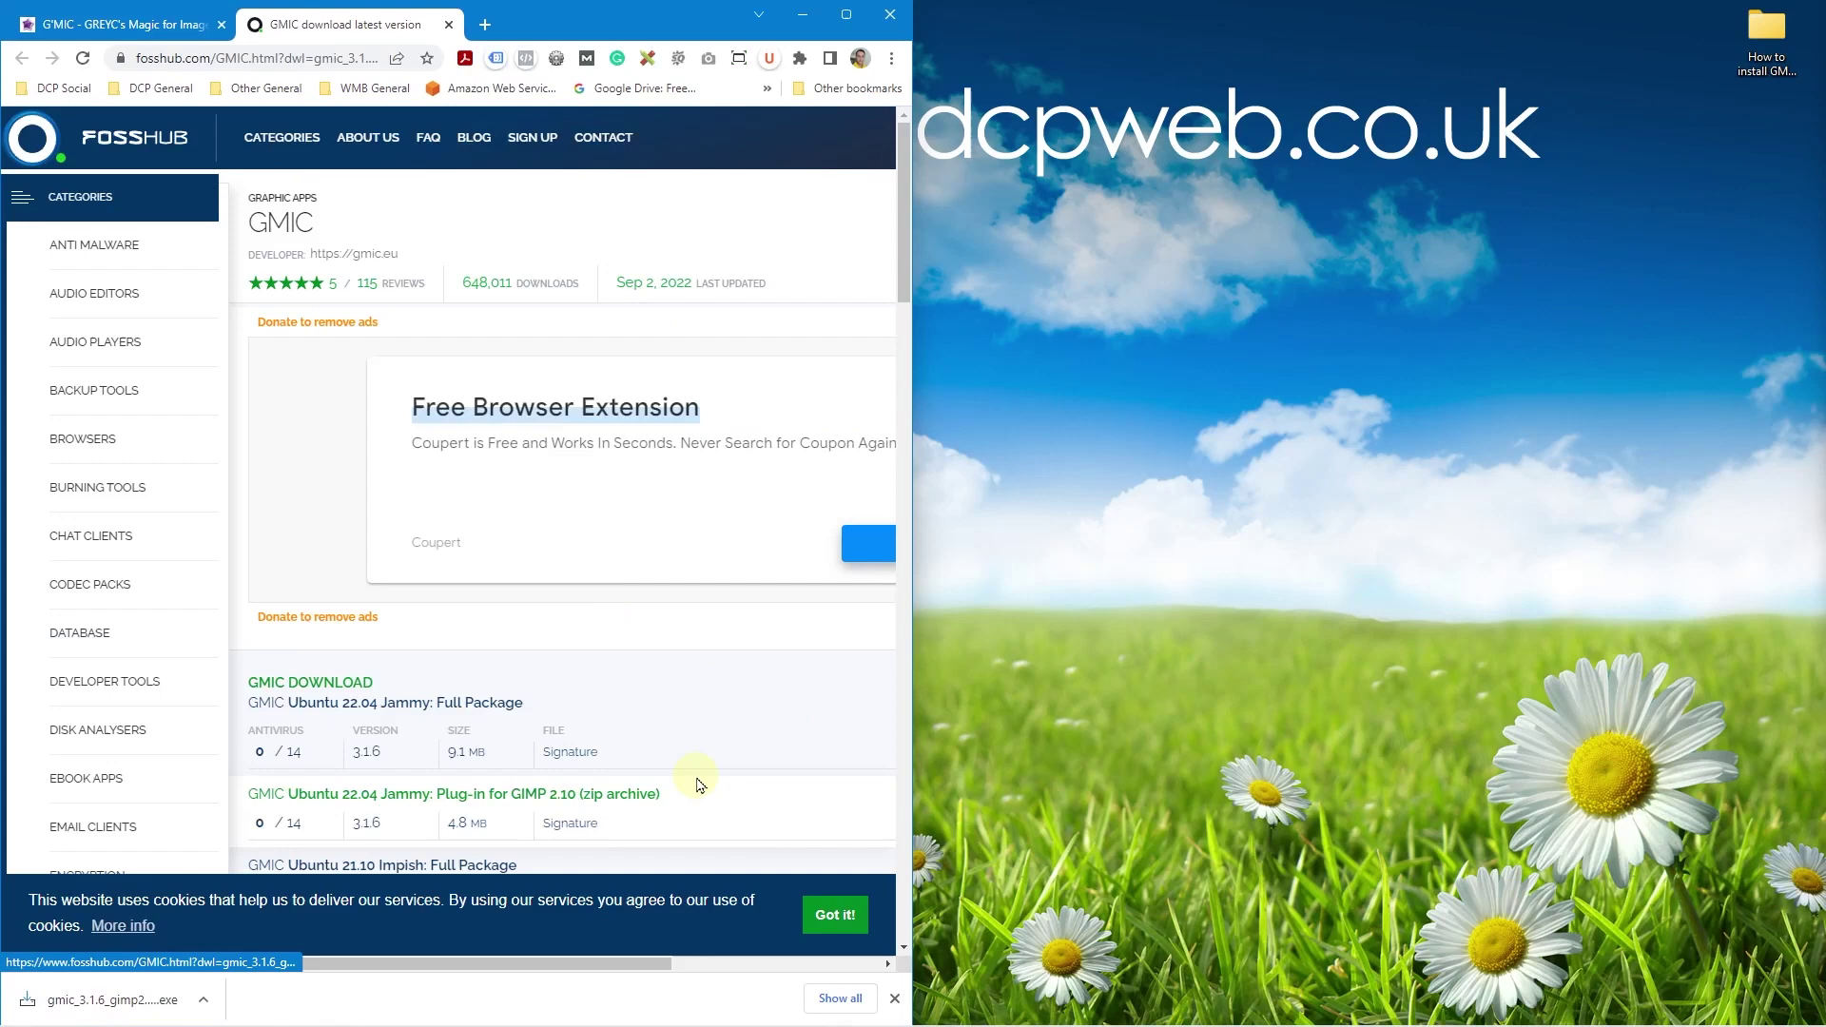
key(super+Left)
click(1132, 867)
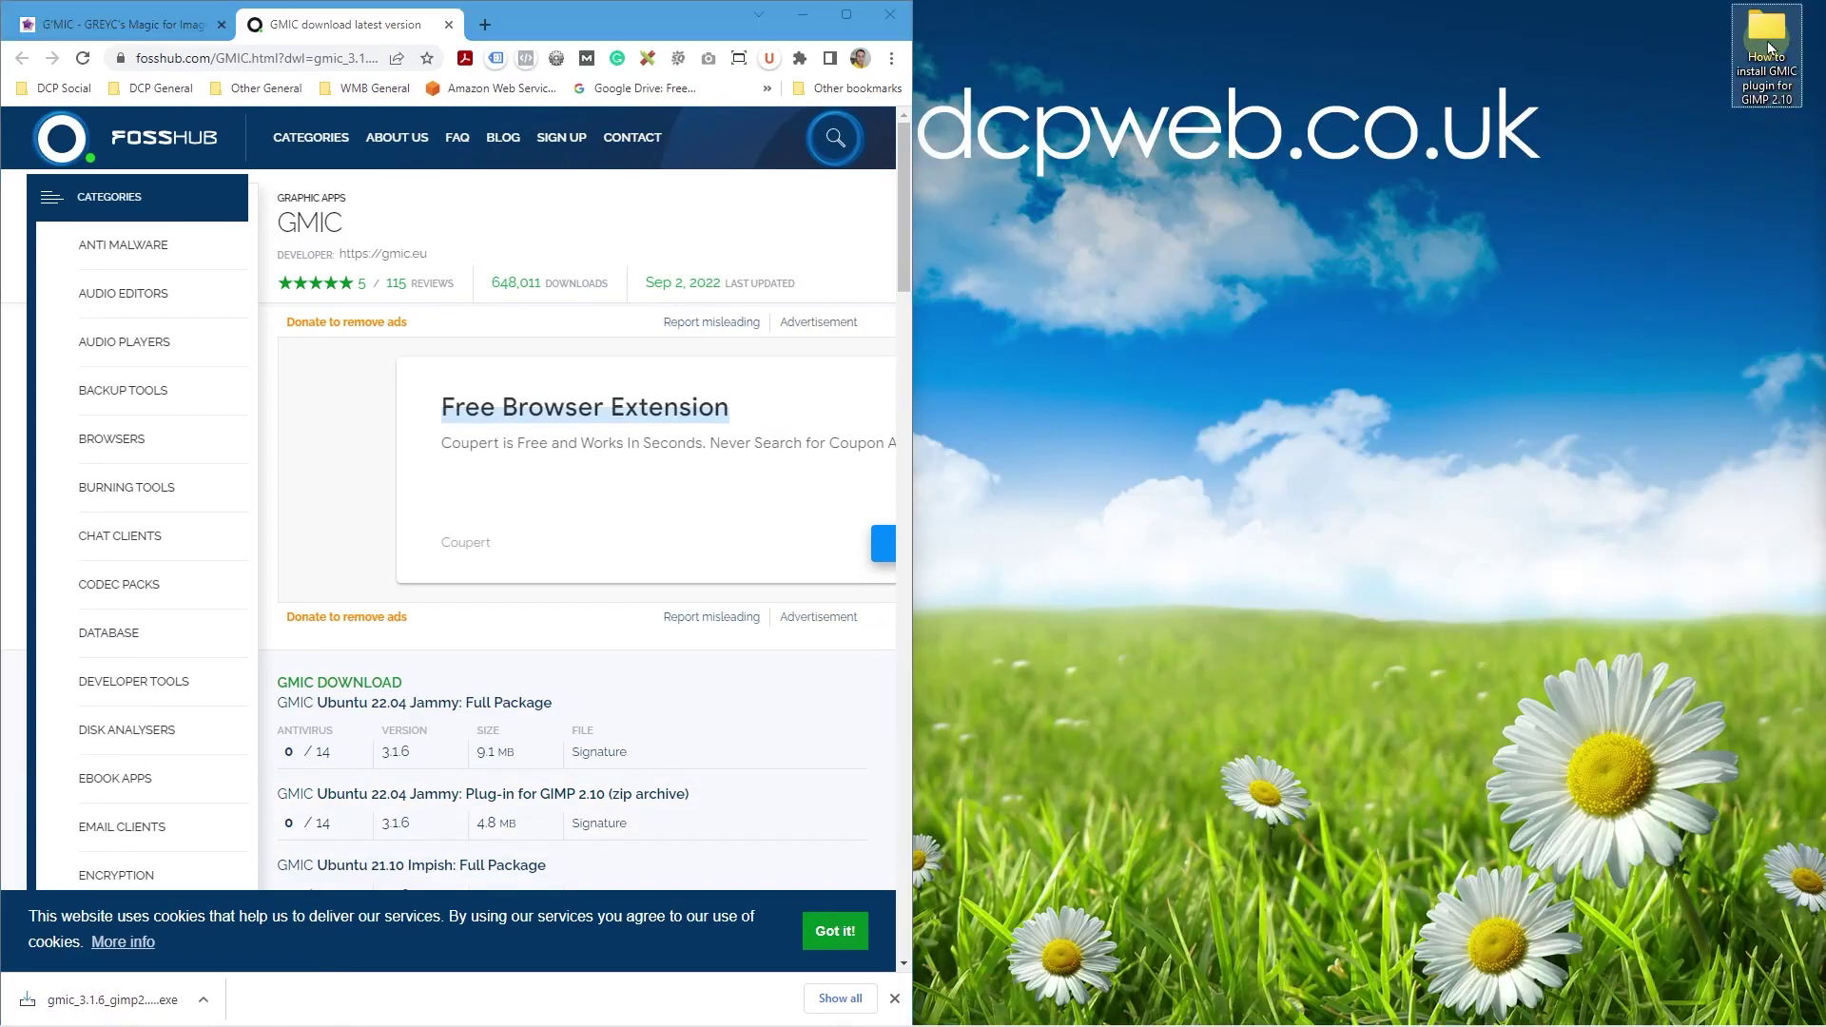
click(1409, 338)
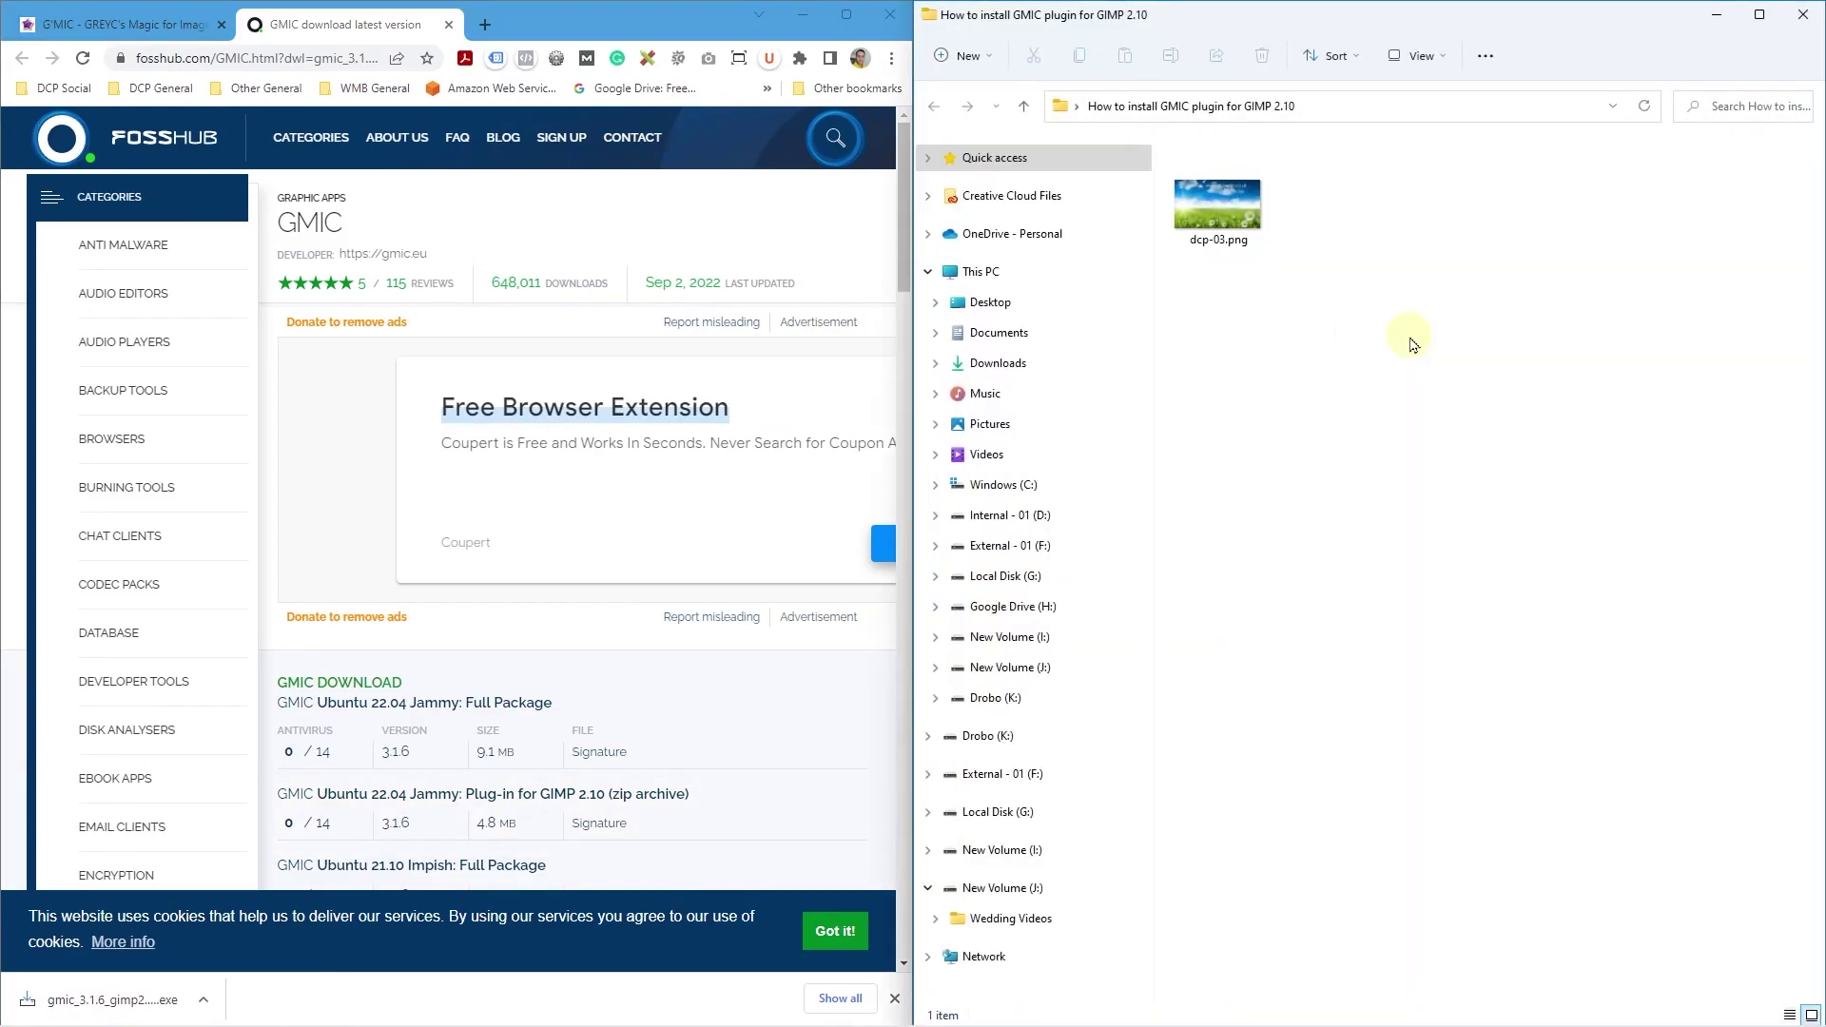
drag(57, 997, 1345, 456)
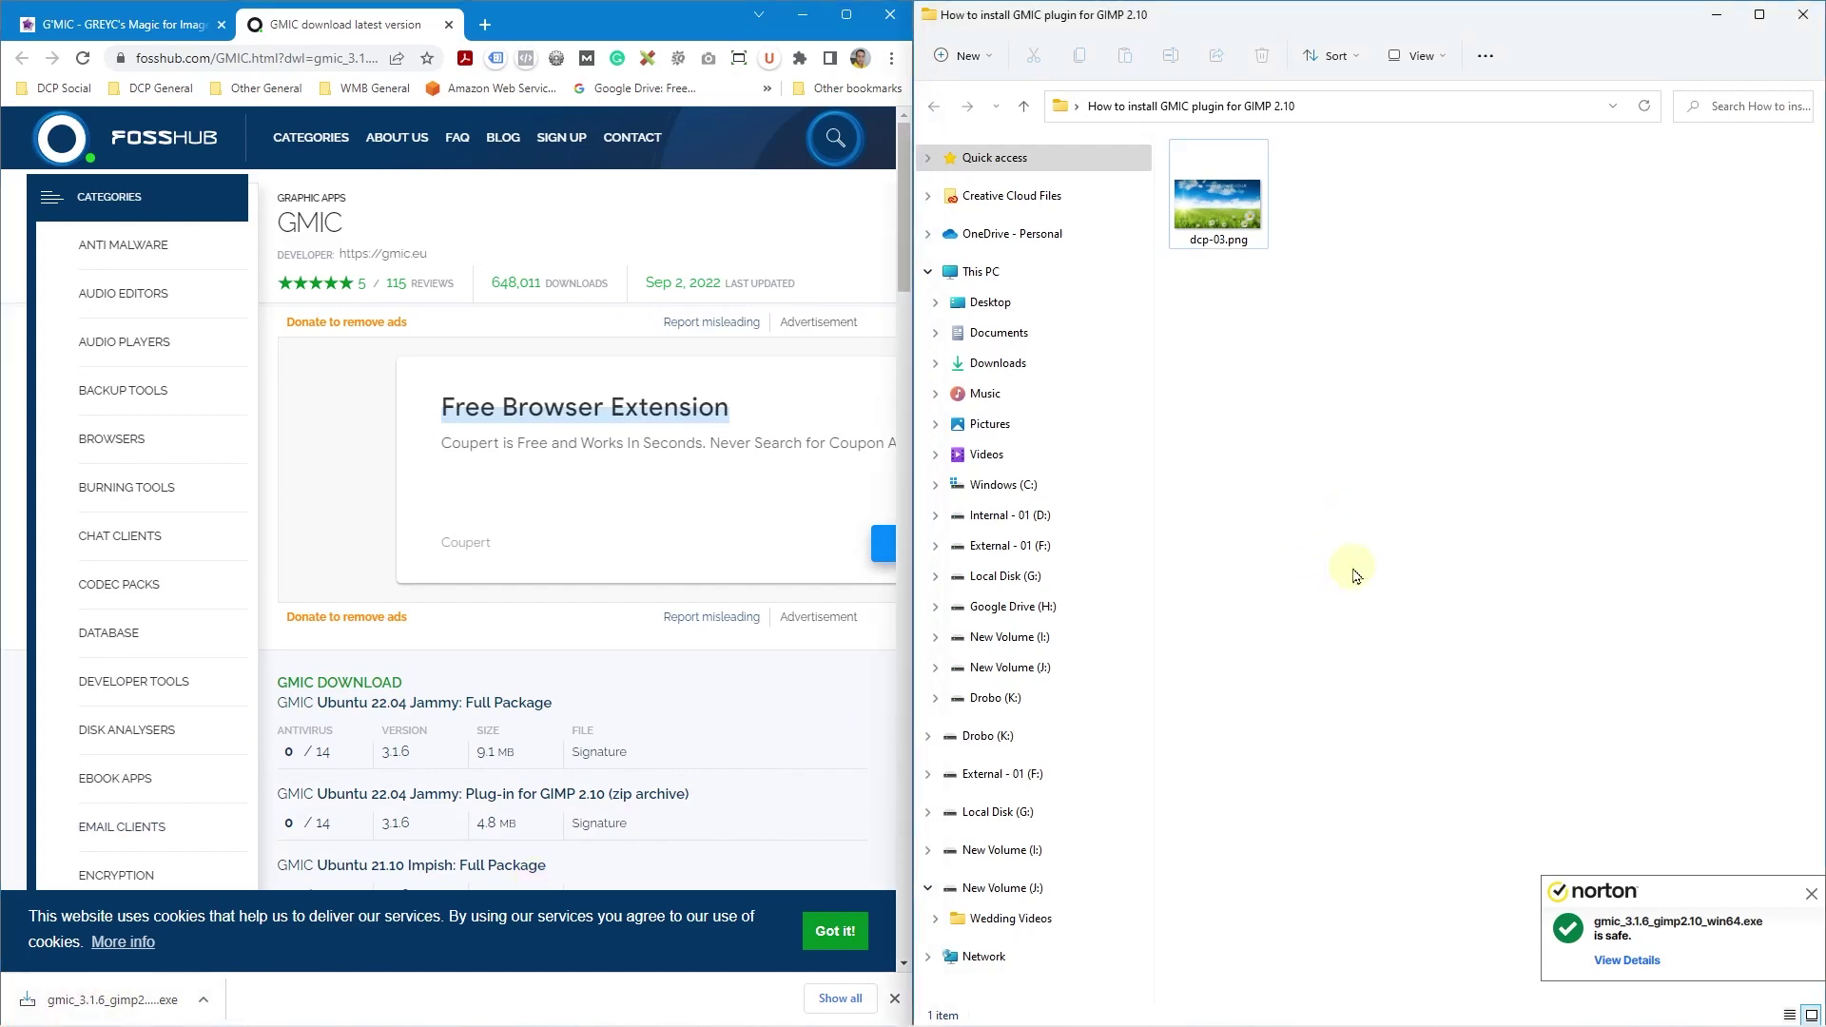
Step: Close Chrome, dismiss the antivirus notice, and select the downloaded installer
click(891, 17)
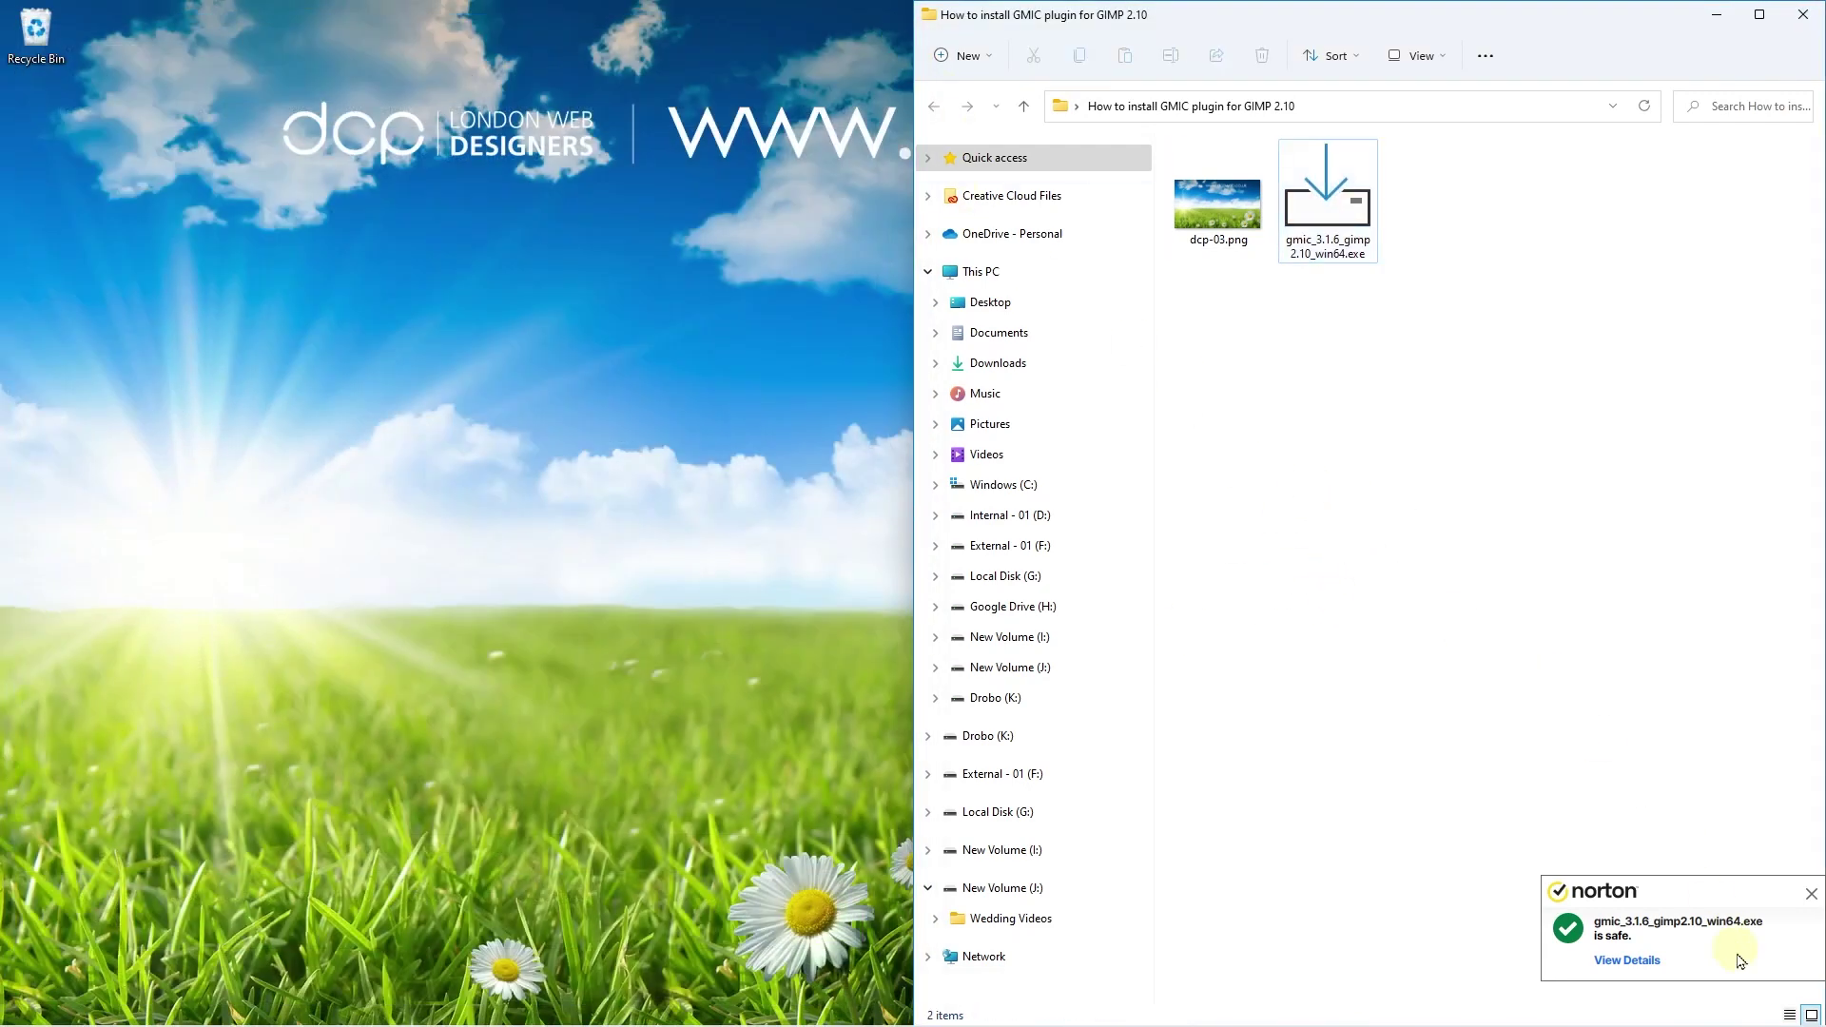
click(1810, 899)
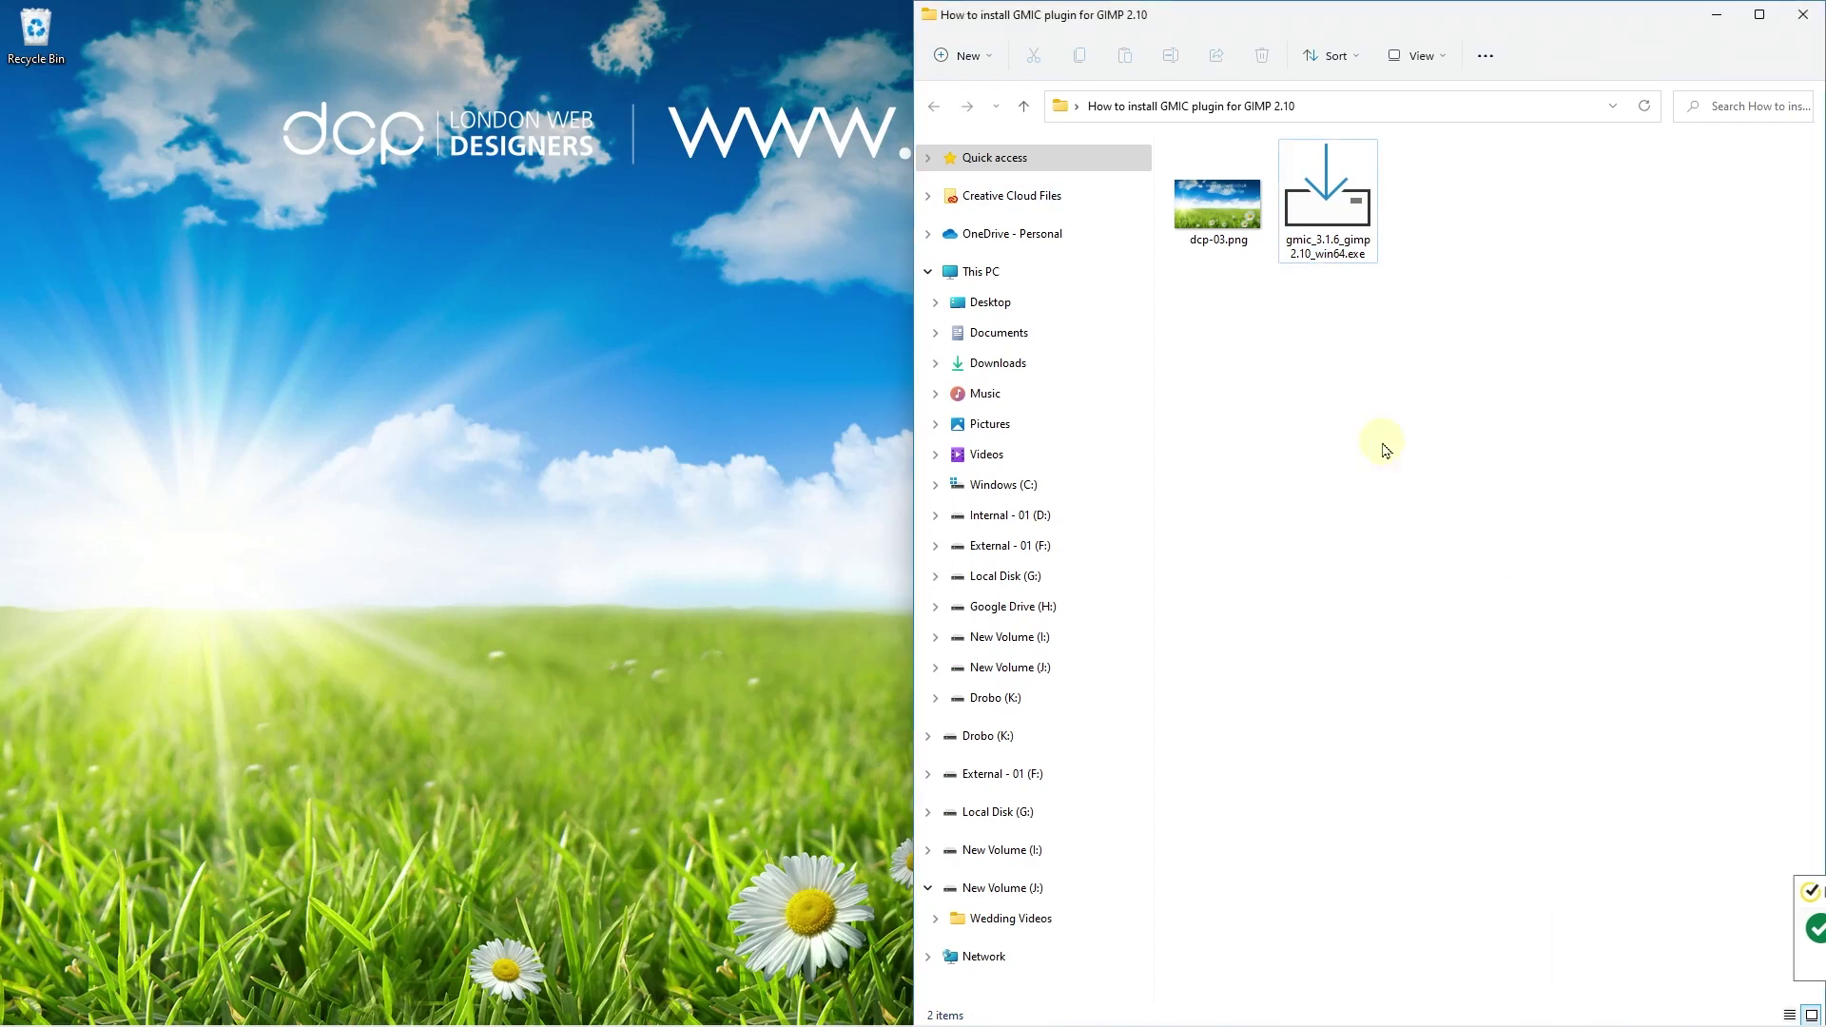
click(1323, 228)
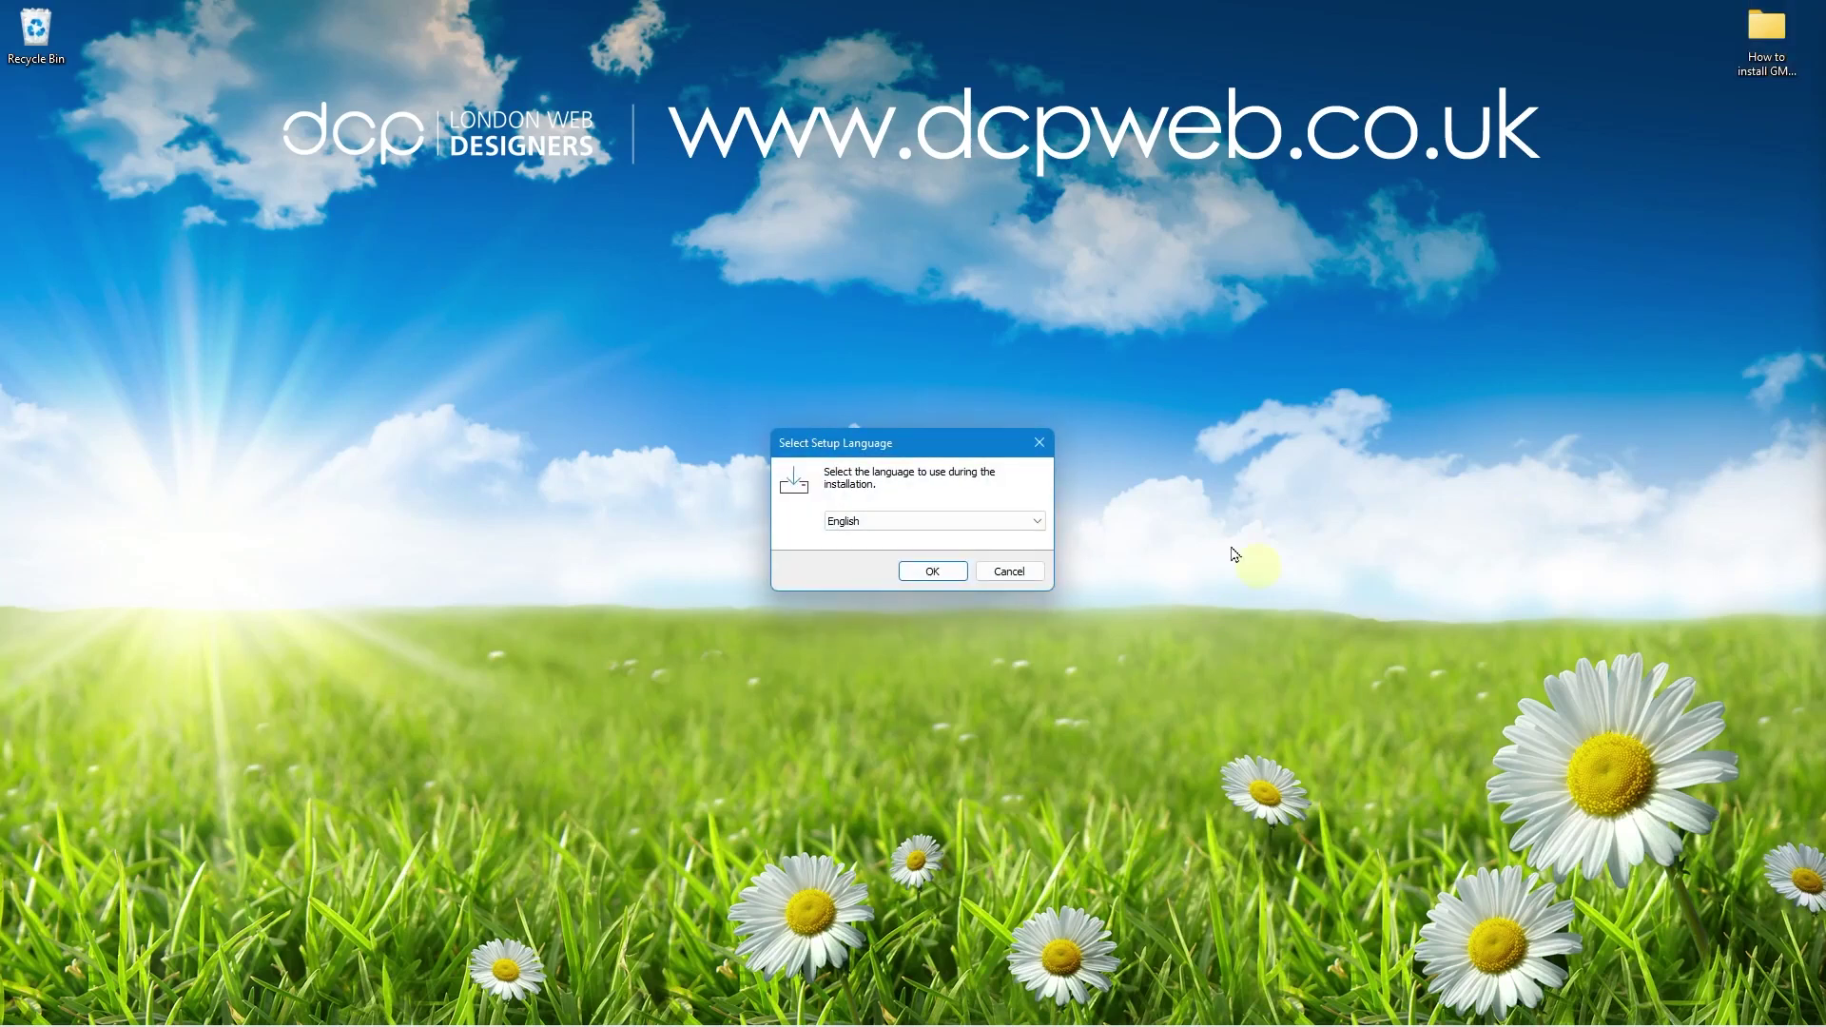
Step: Install G'MIC-Qt 3.1.6 in English, accepting the licence and the default plug-ins location
click(1030, 522)
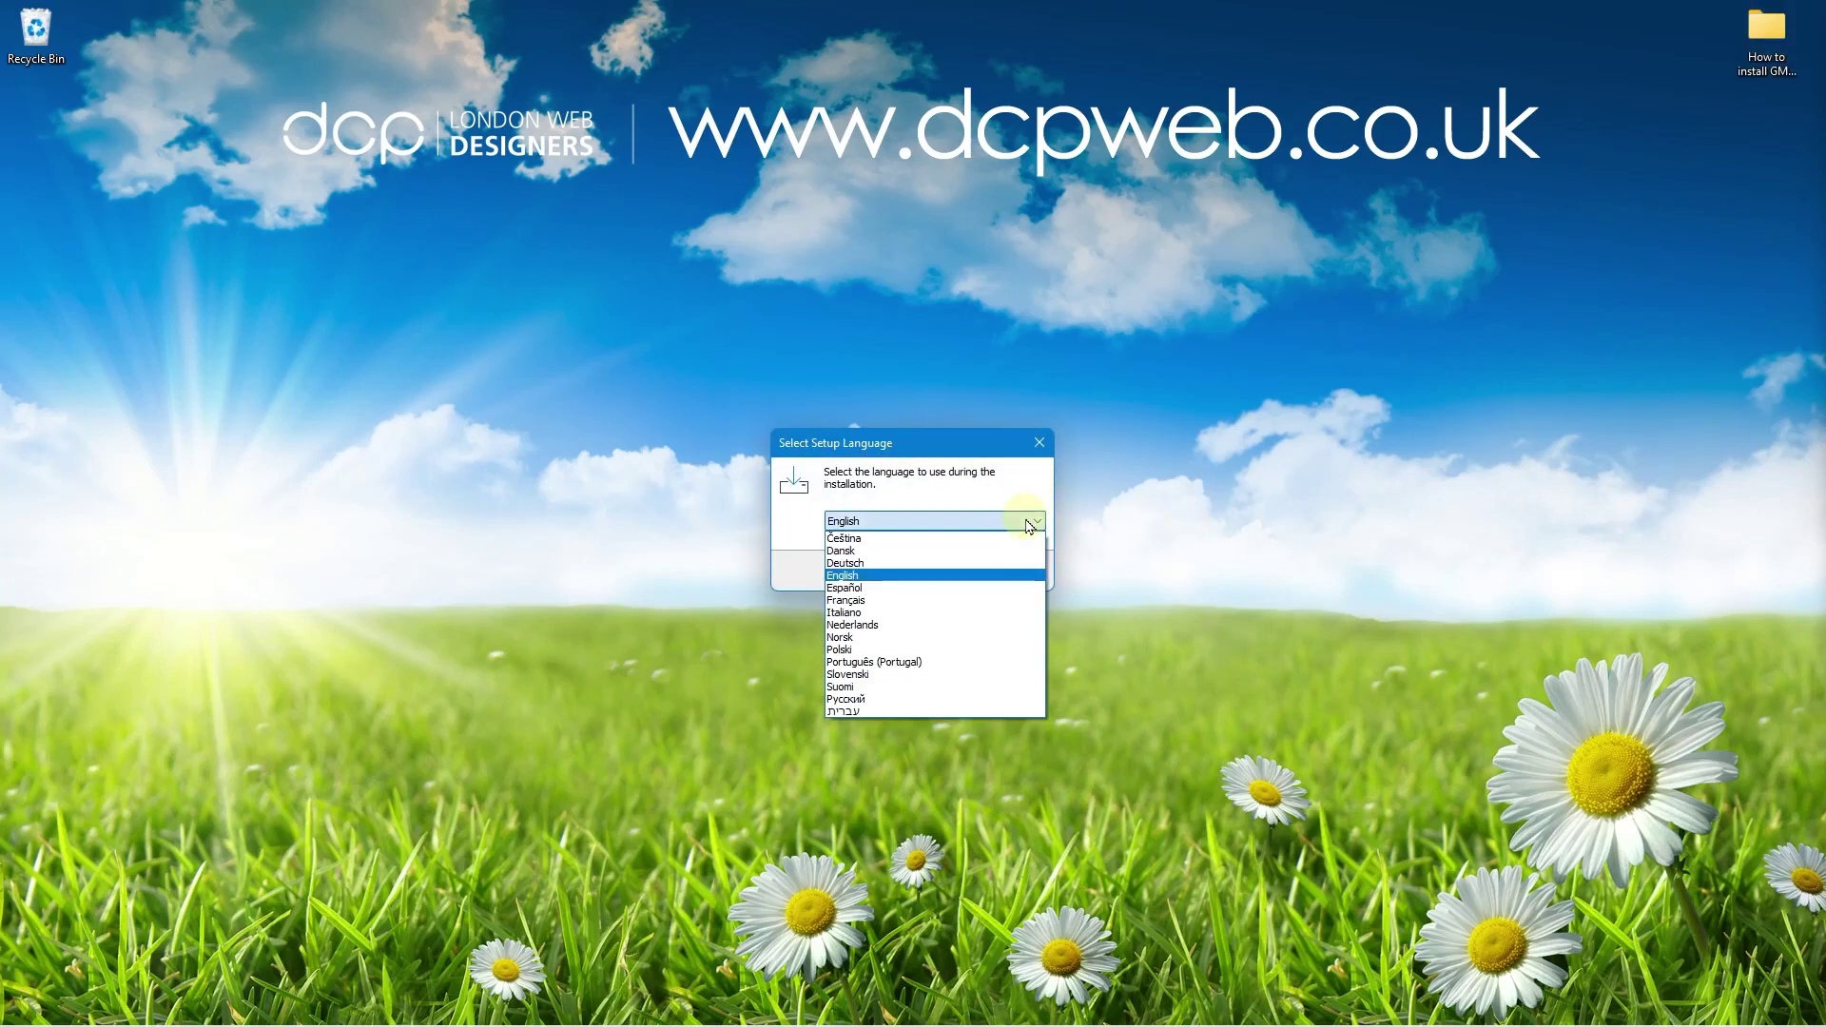
click(837, 521)
click(935, 575)
click(789, 618)
click(1022, 674)
click(1021, 675)
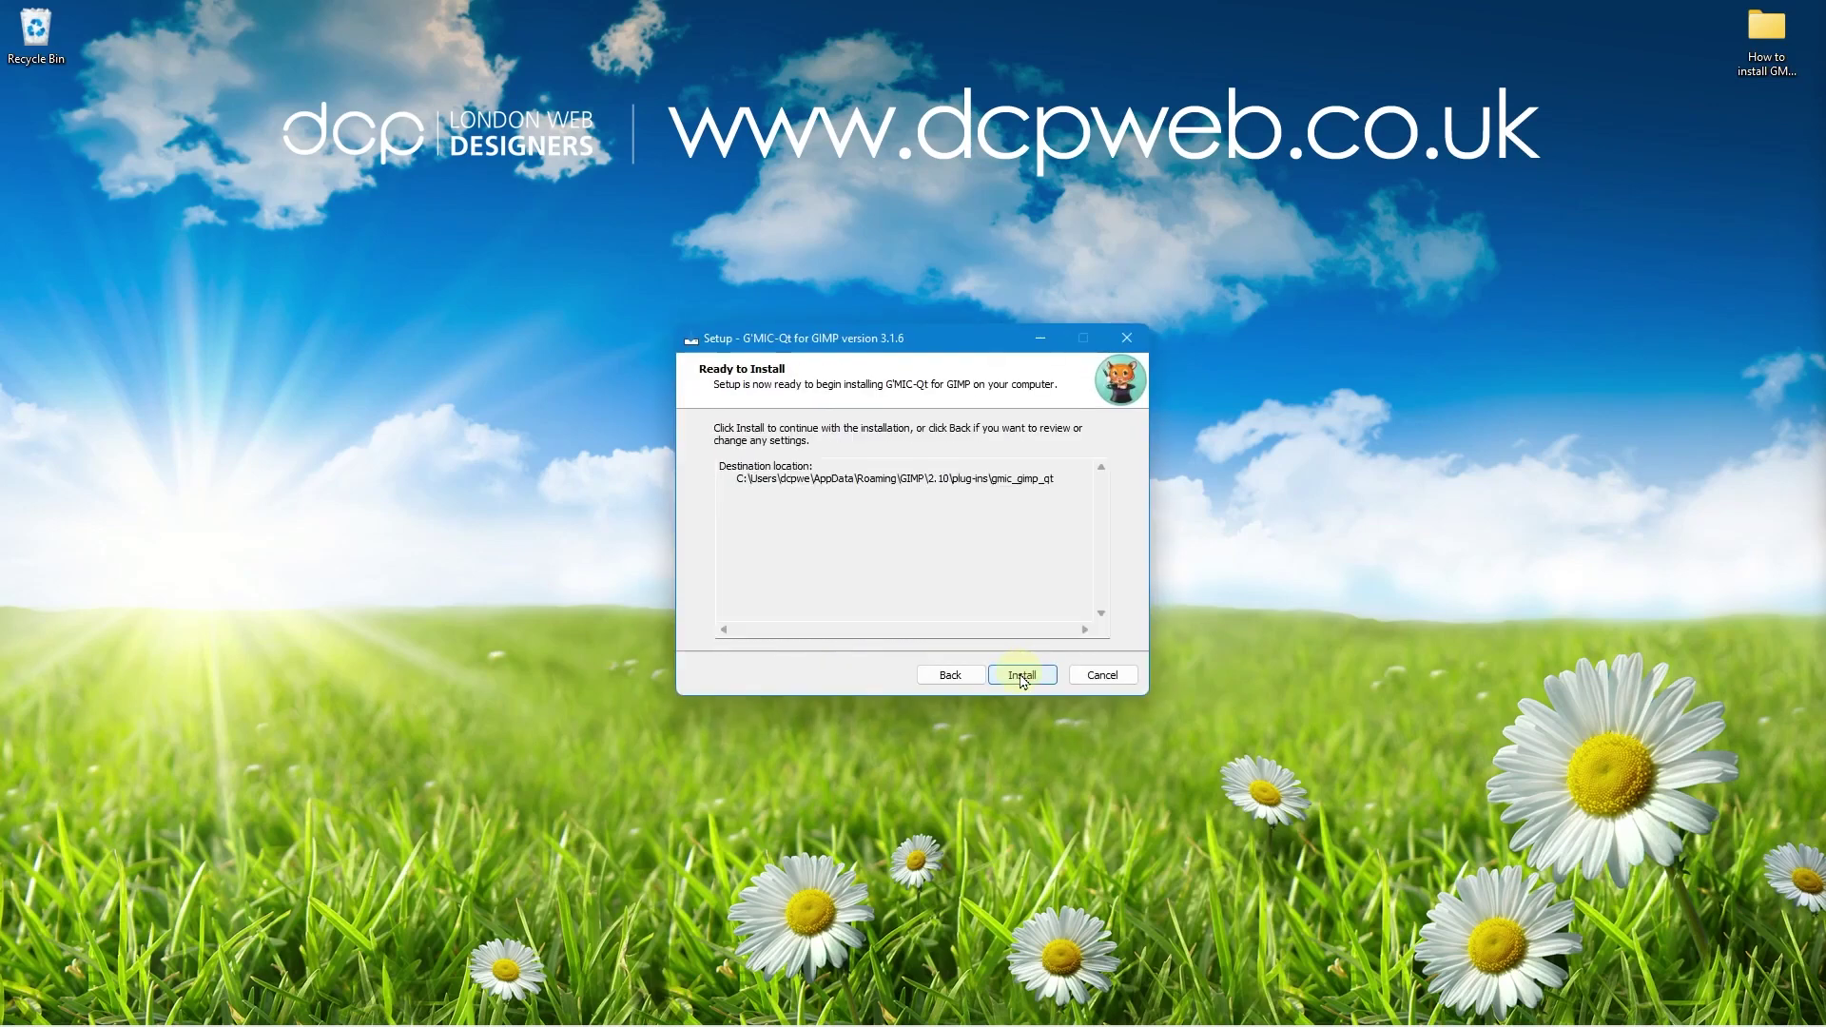
click(1022, 677)
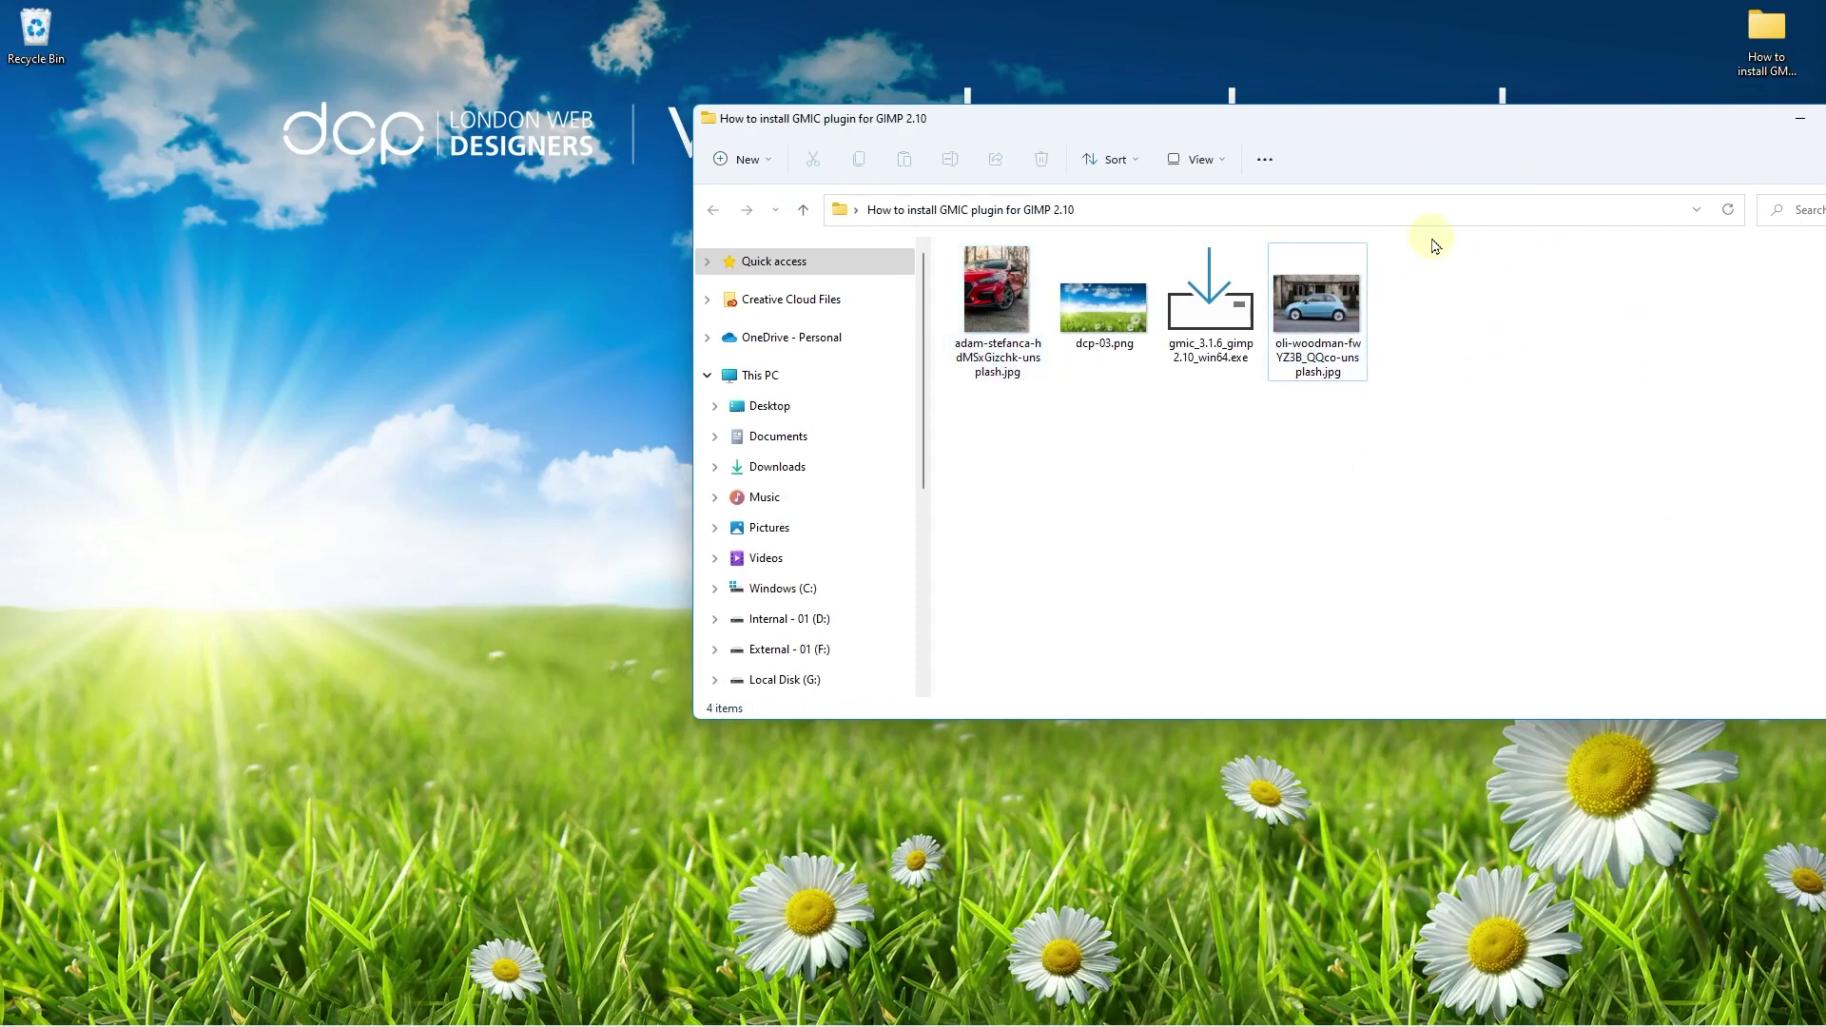
Step: Snap the tutorial files folder window to the right half of the screen
key(super+Right)
click(1398, 488)
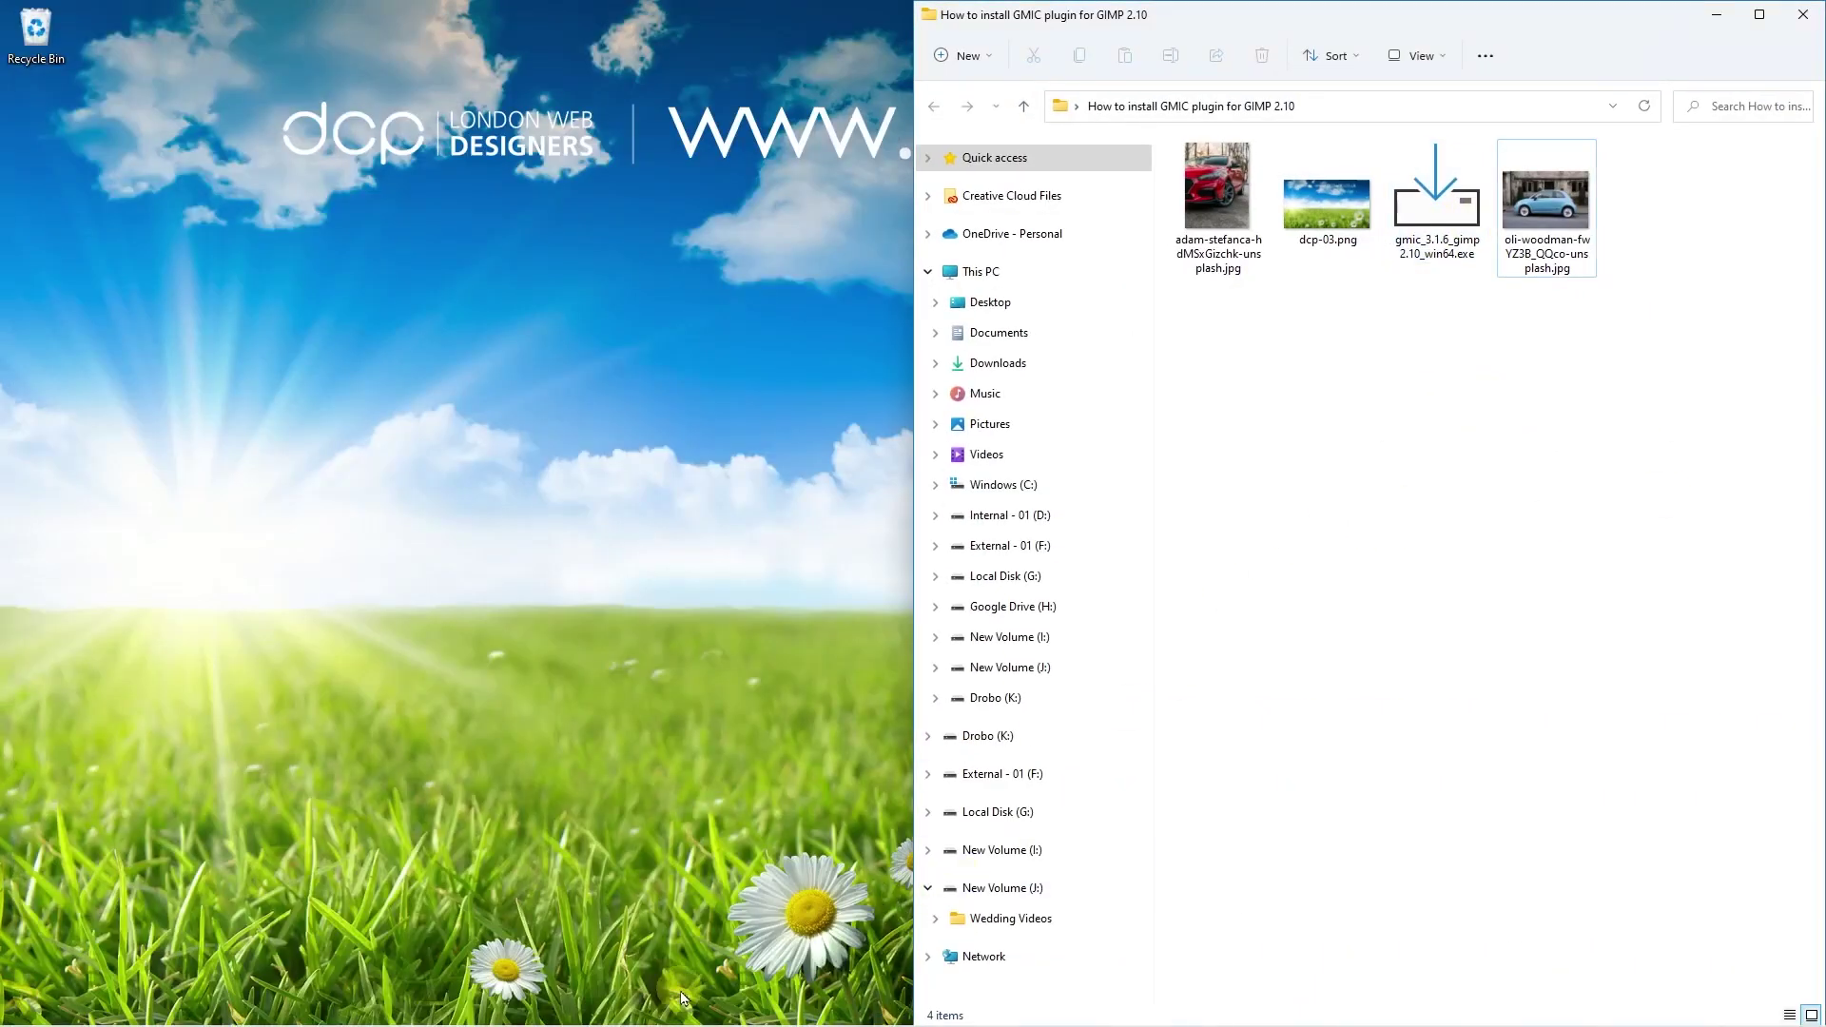
key(super)
click(1441, 455)
key(alt+Tab)
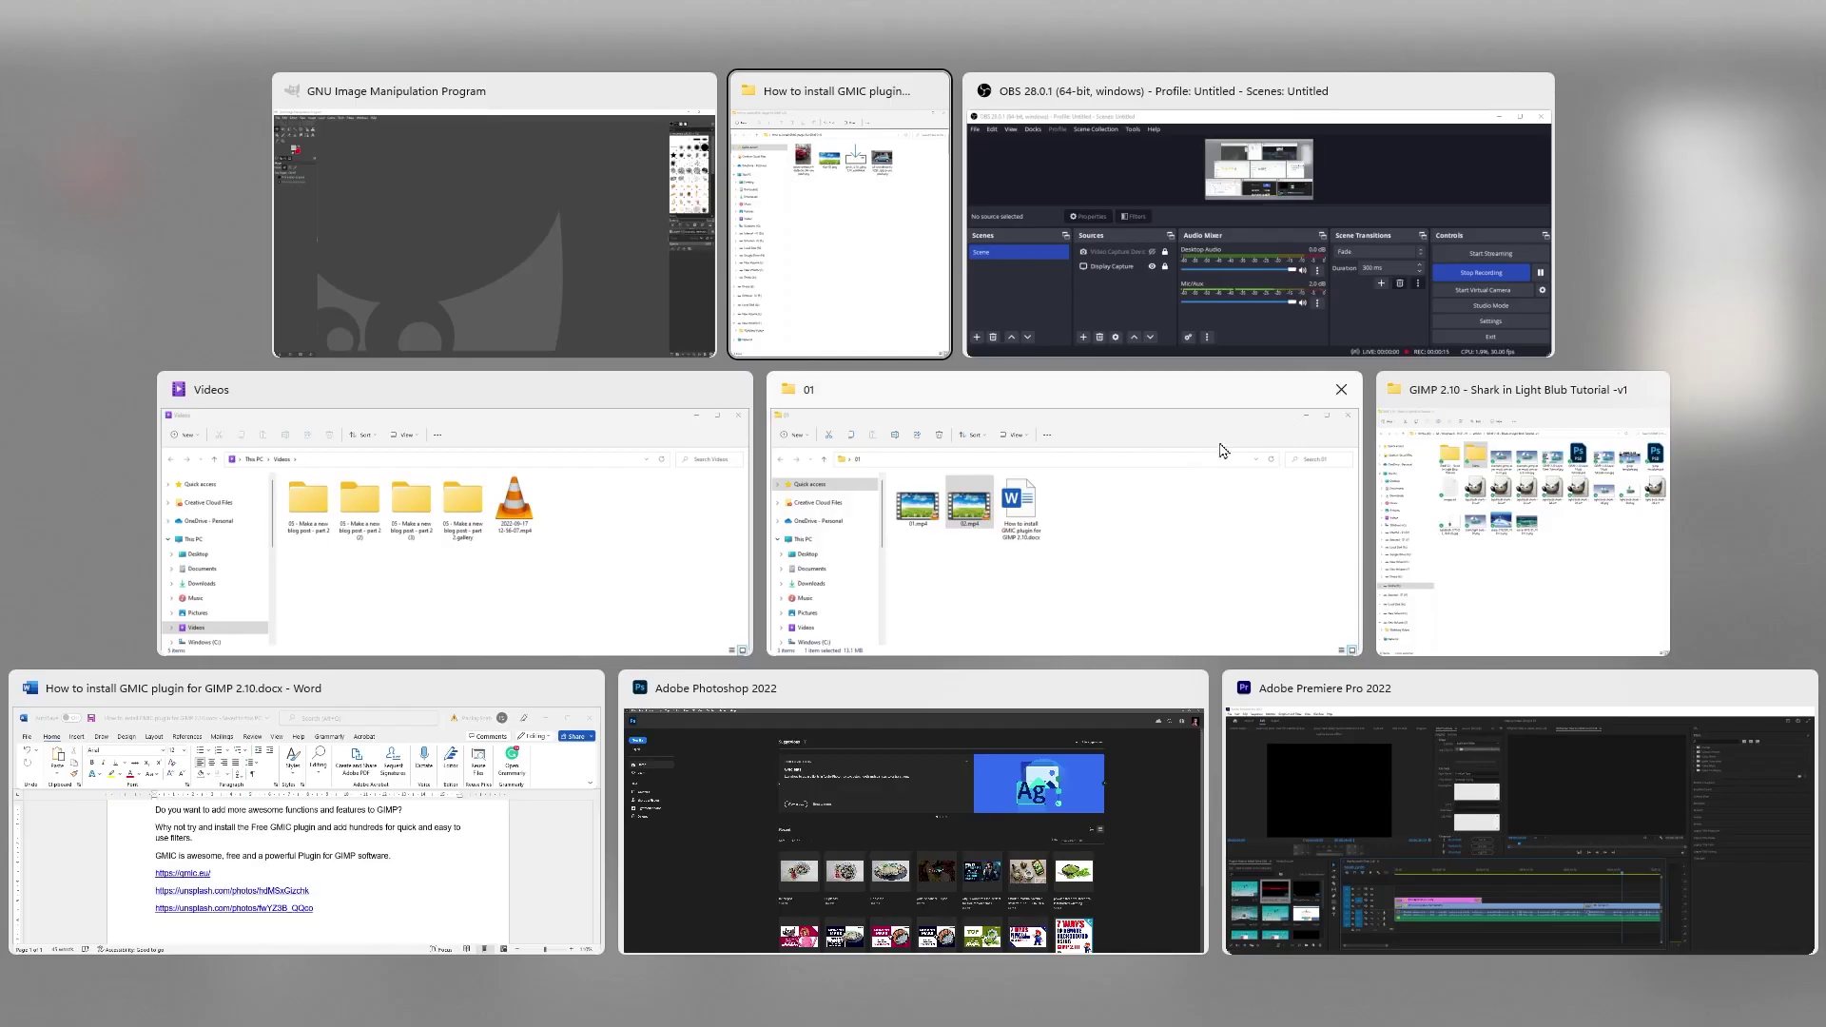
Step: Drag oli-woodman-fwYZ3B_QQco-unsplash.jpg into GIMP and convert it to the built-in sRGB profile
click(803, 318)
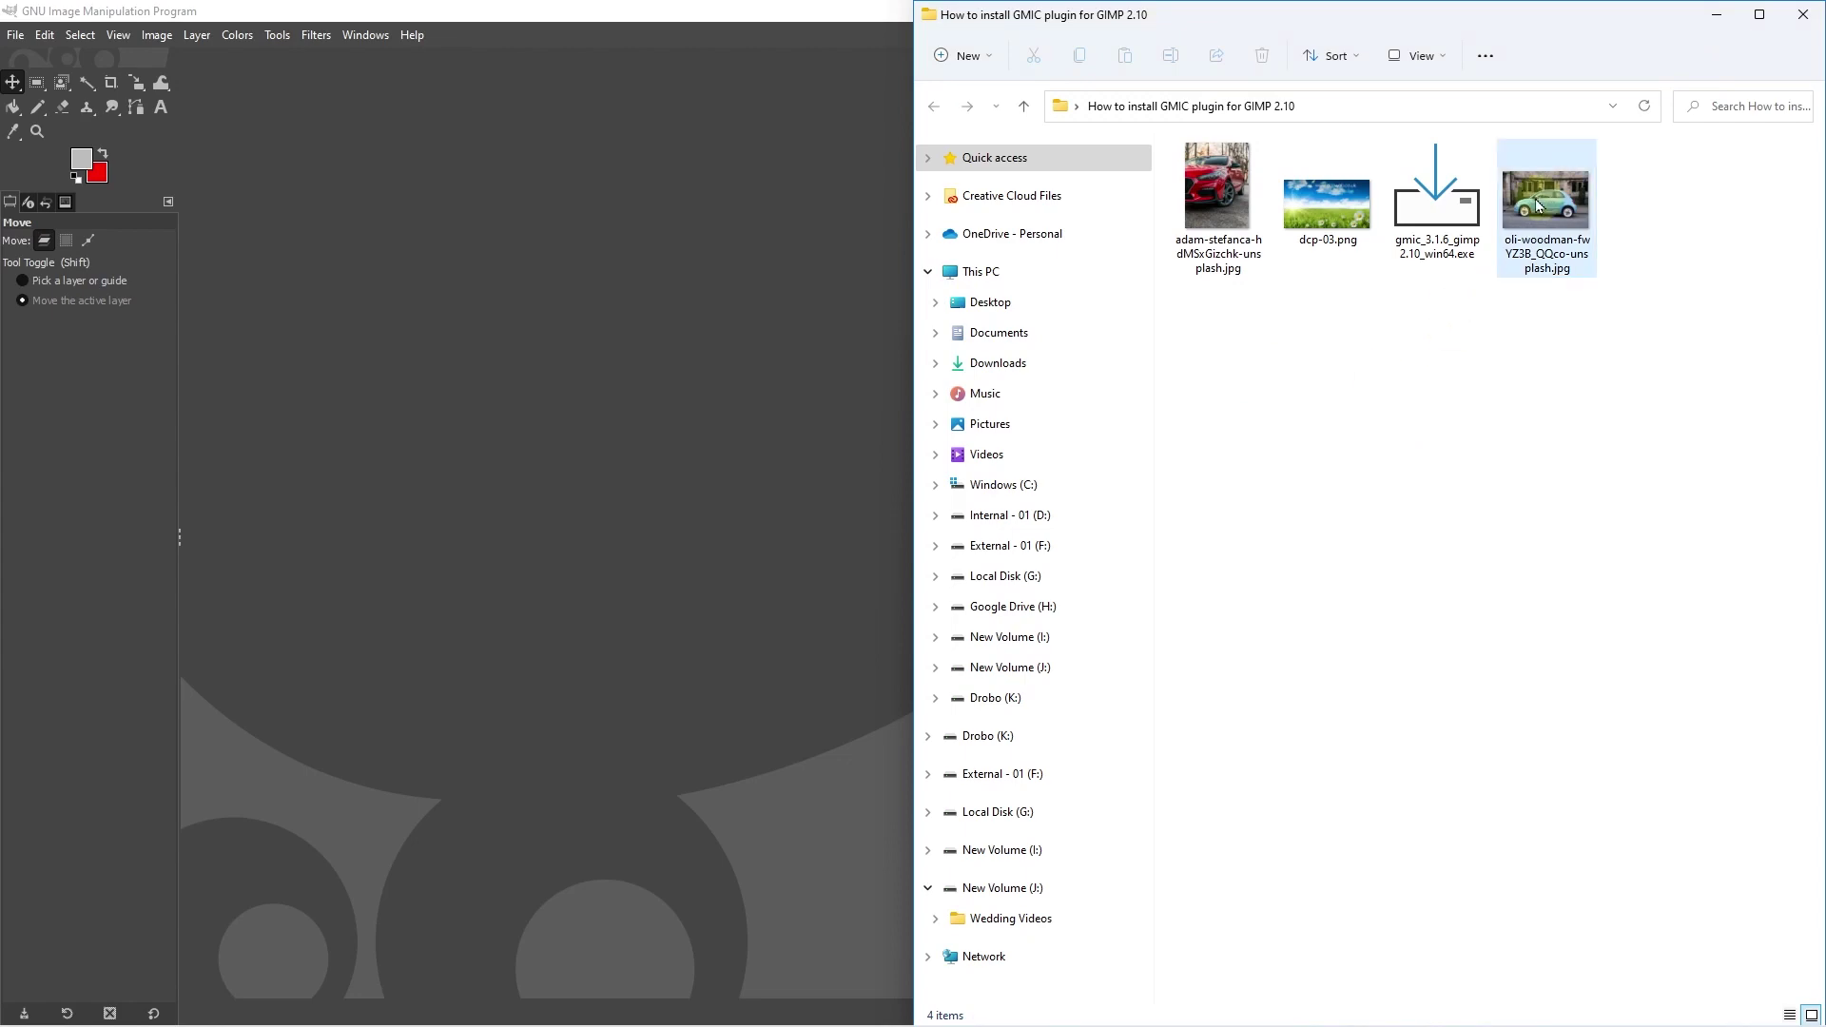
drag(1535, 204, 567, 518)
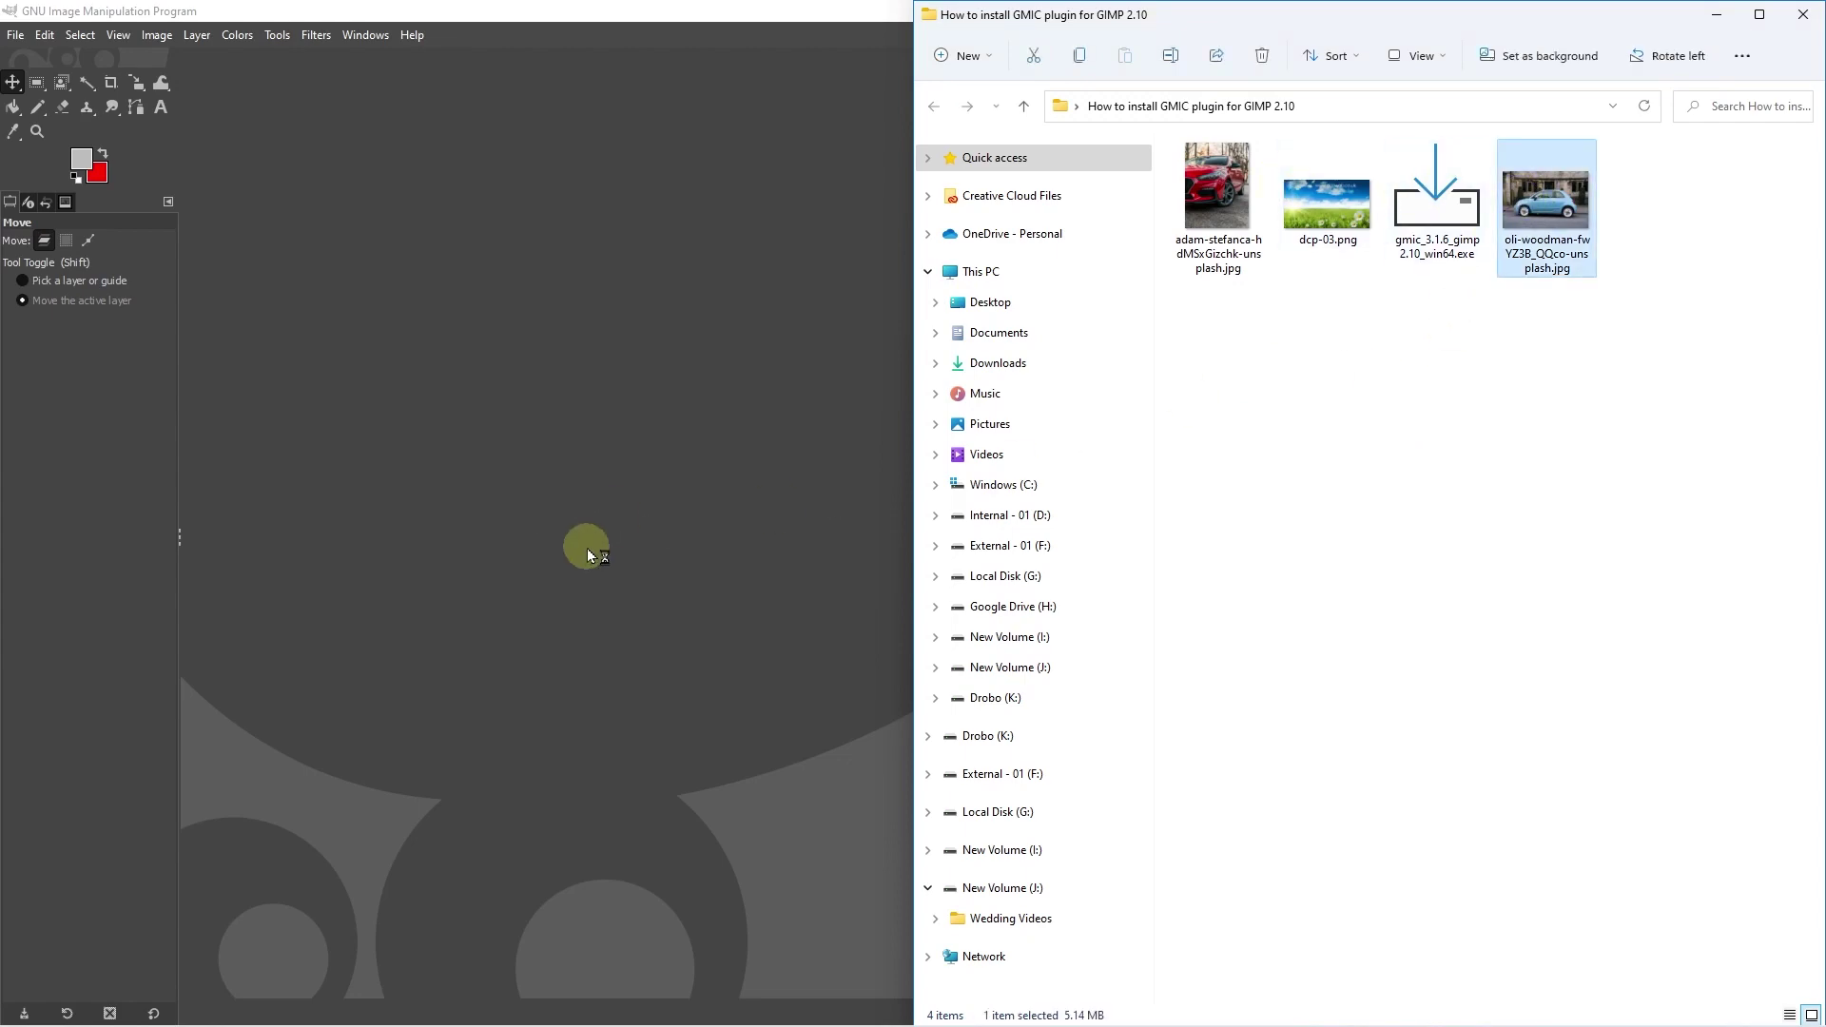
click(458, 322)
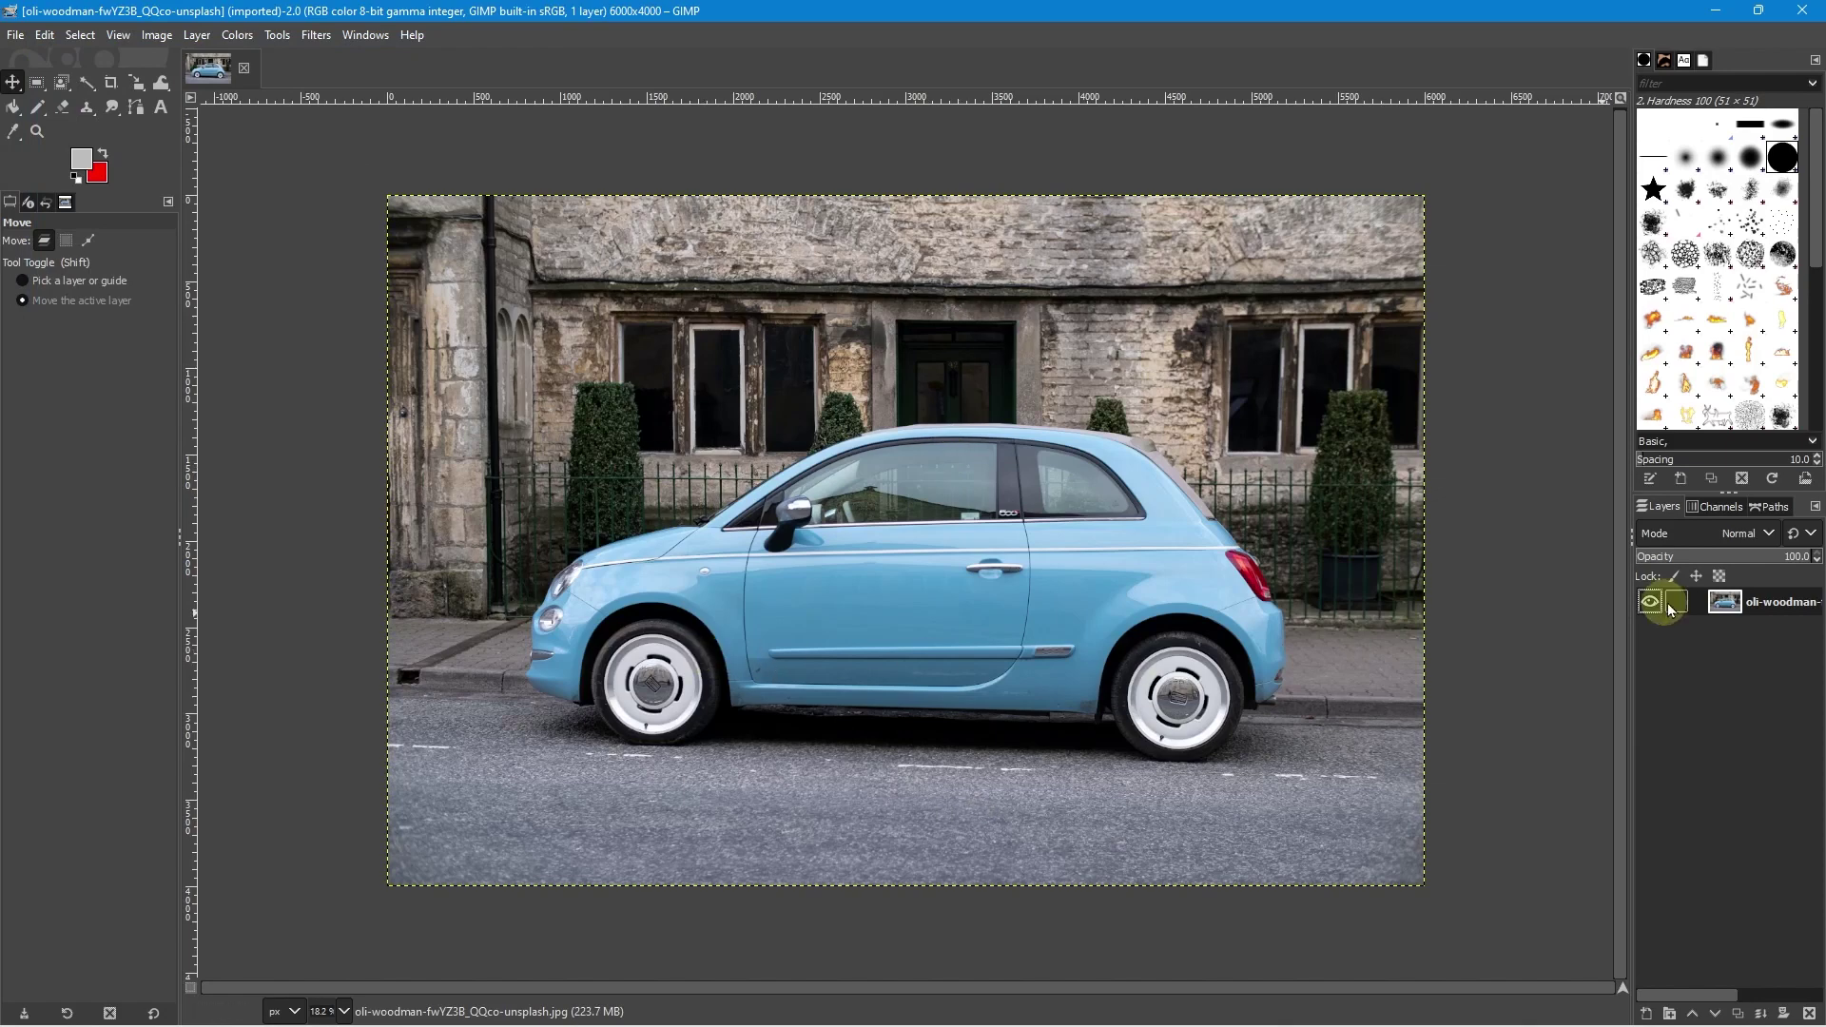
Step: Duplicate the car photo layer and launch Filters > G'MIC-Qt for the copy
right_click(1772, 601)
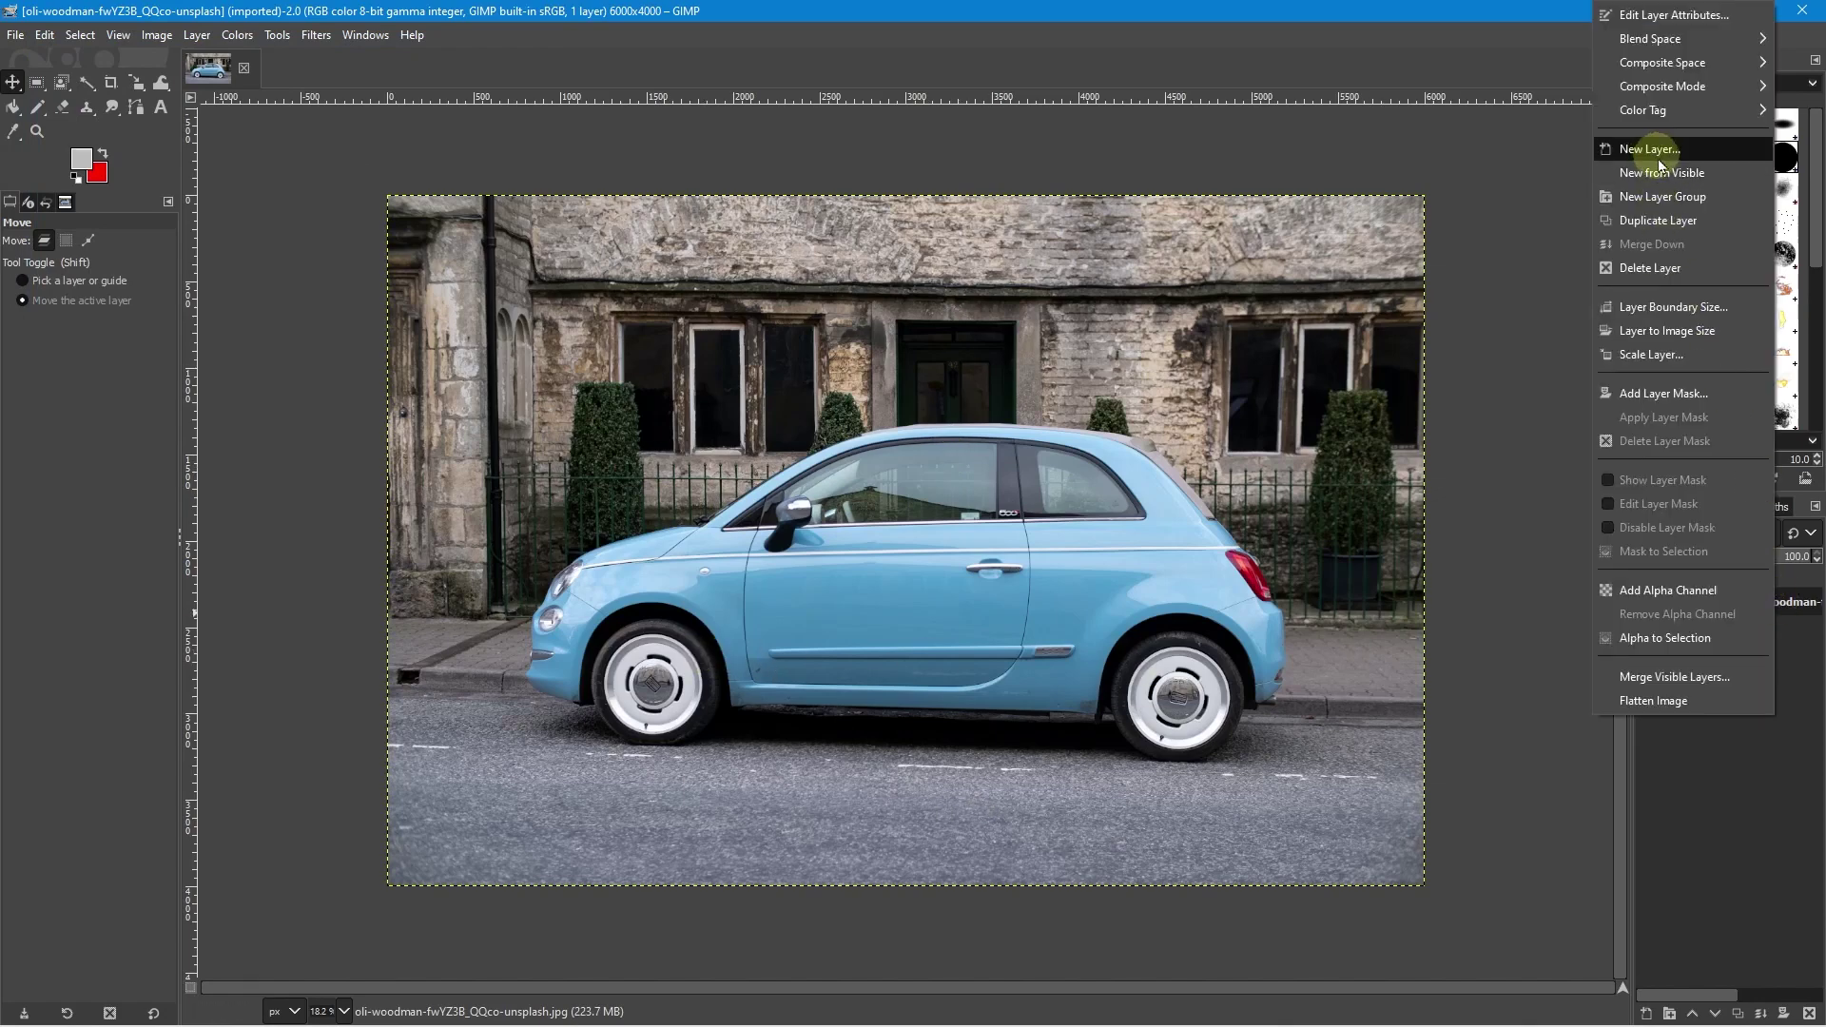
click(1664, 220)
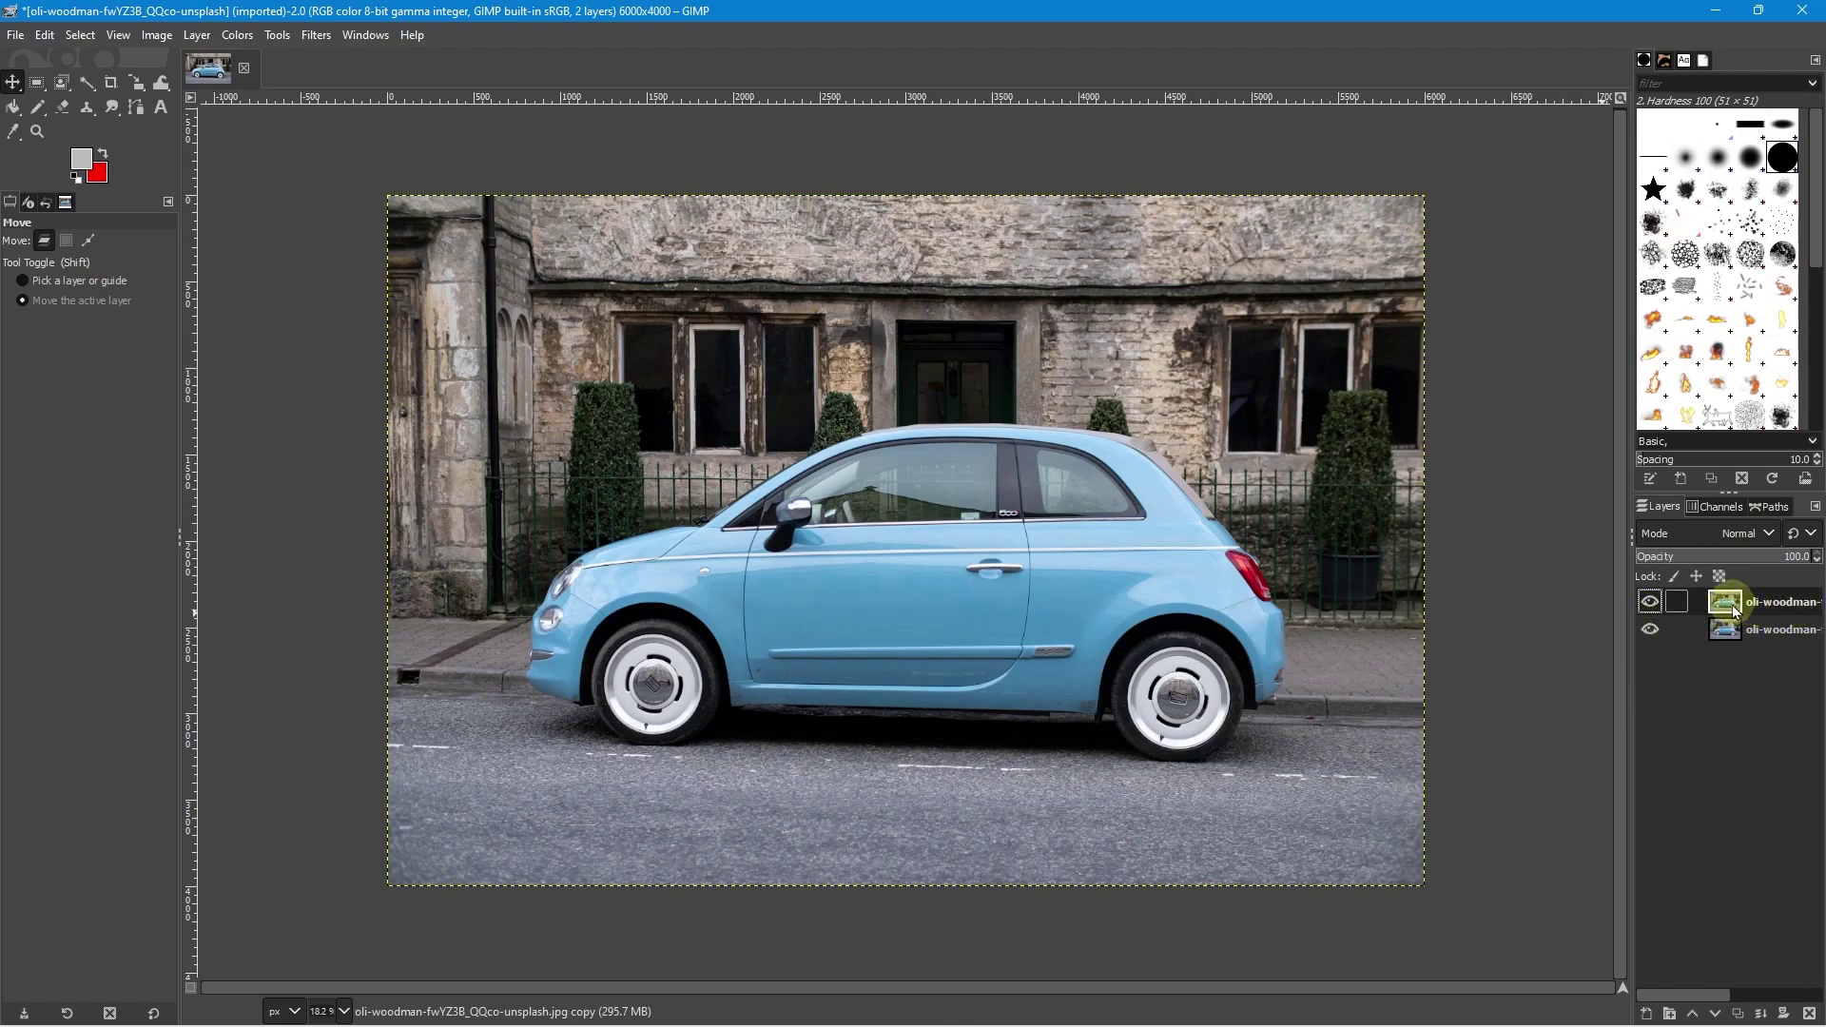
click(316, 34)
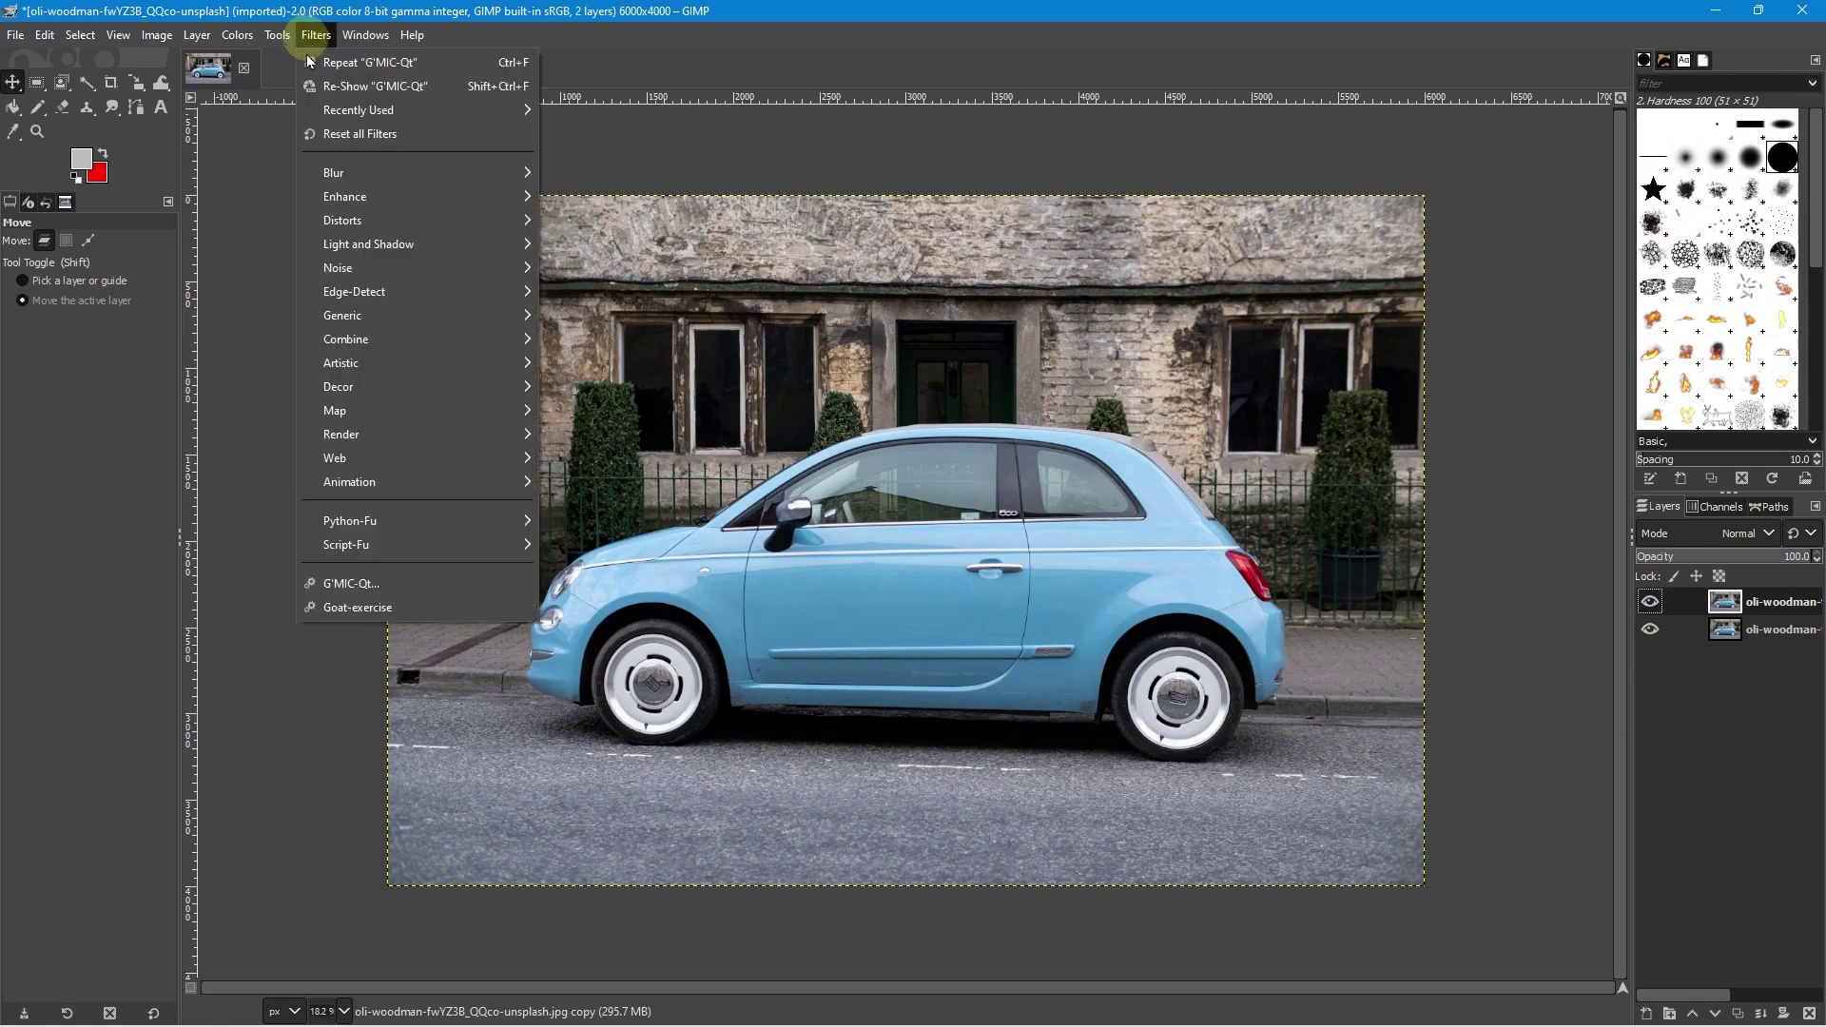
click(329, 583)
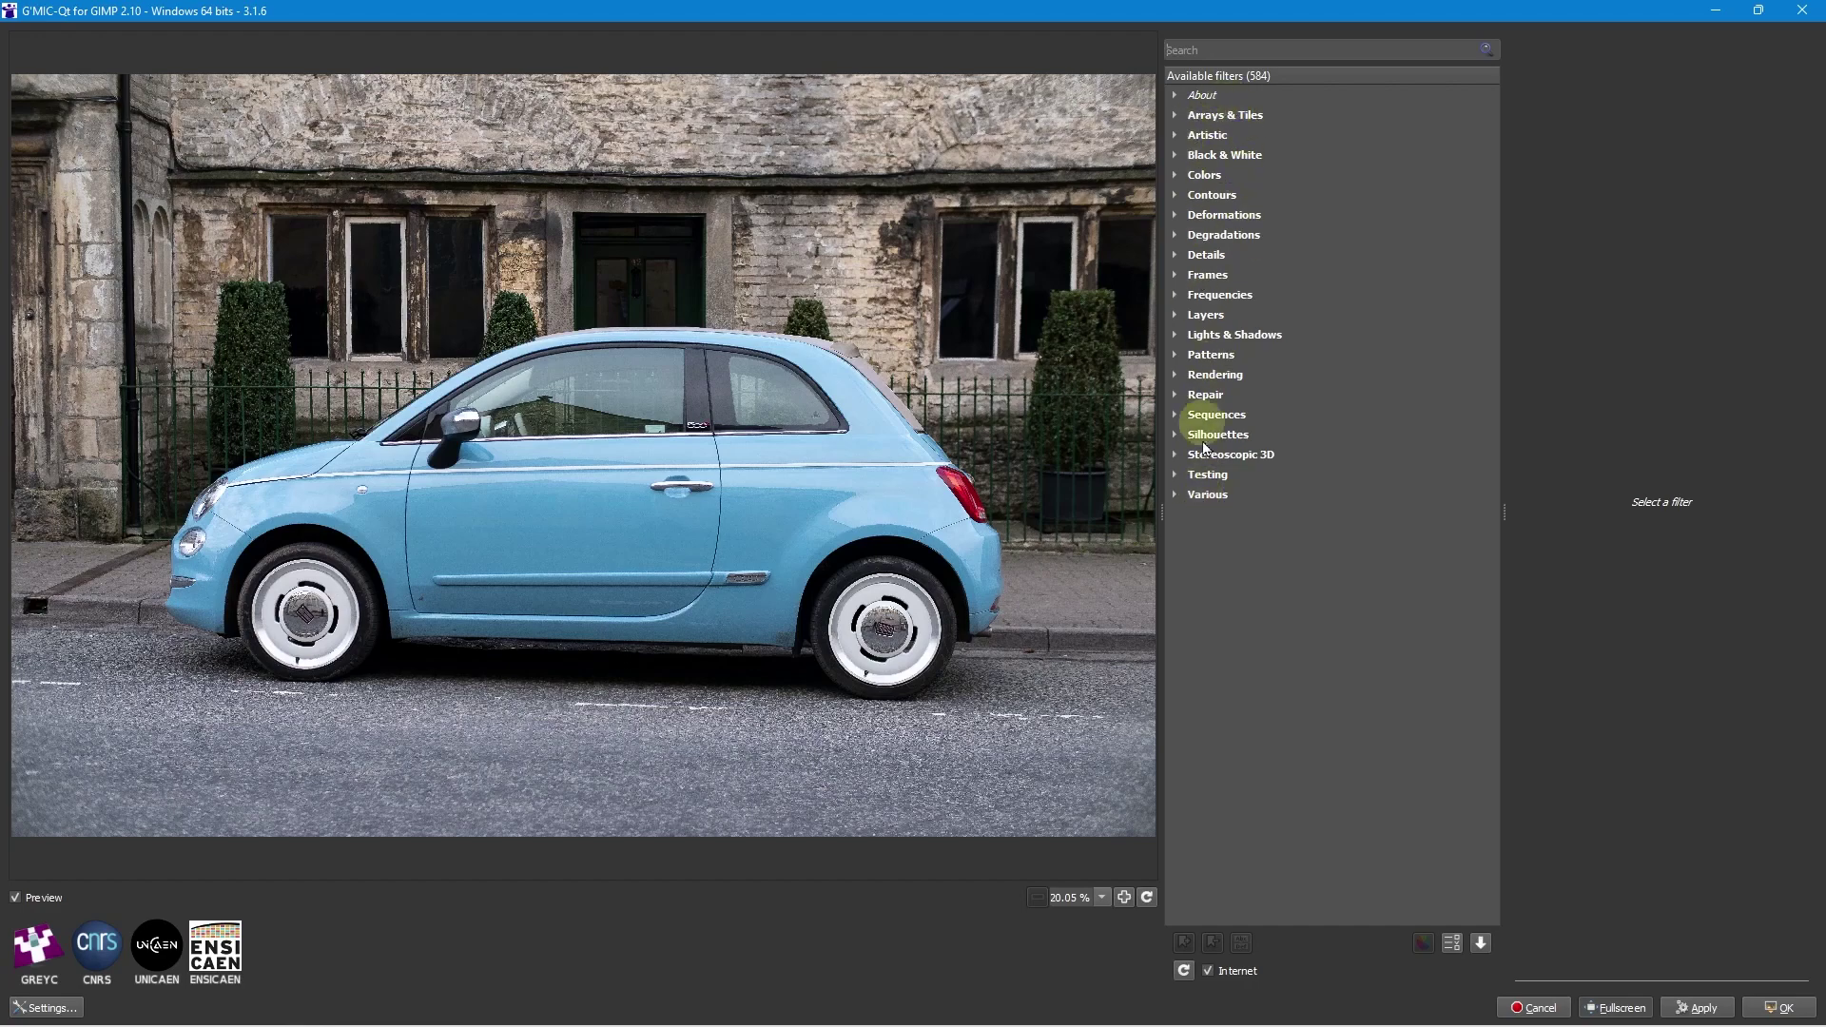
Step: Preview Artistic > Aurora with a reduced Vertical Amount, then Barbouillage Paint Daub at defaults
click(1177, 141)
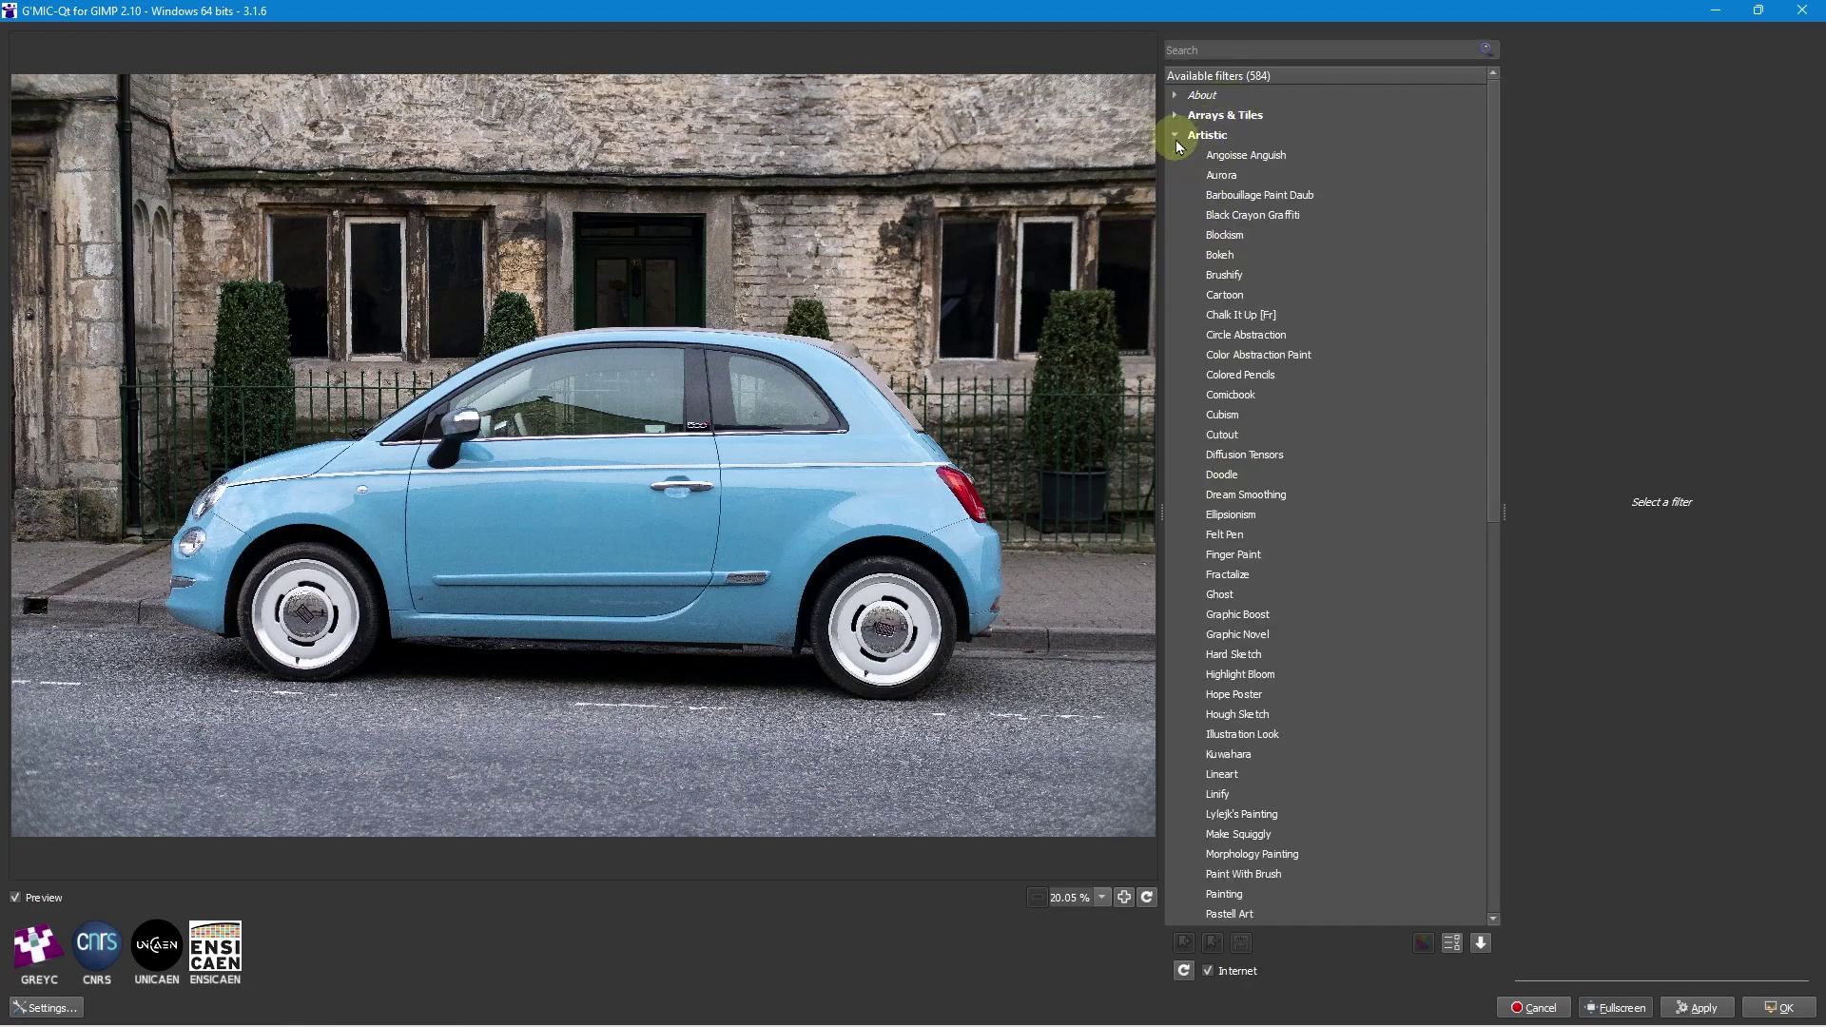
click(1217, 175)
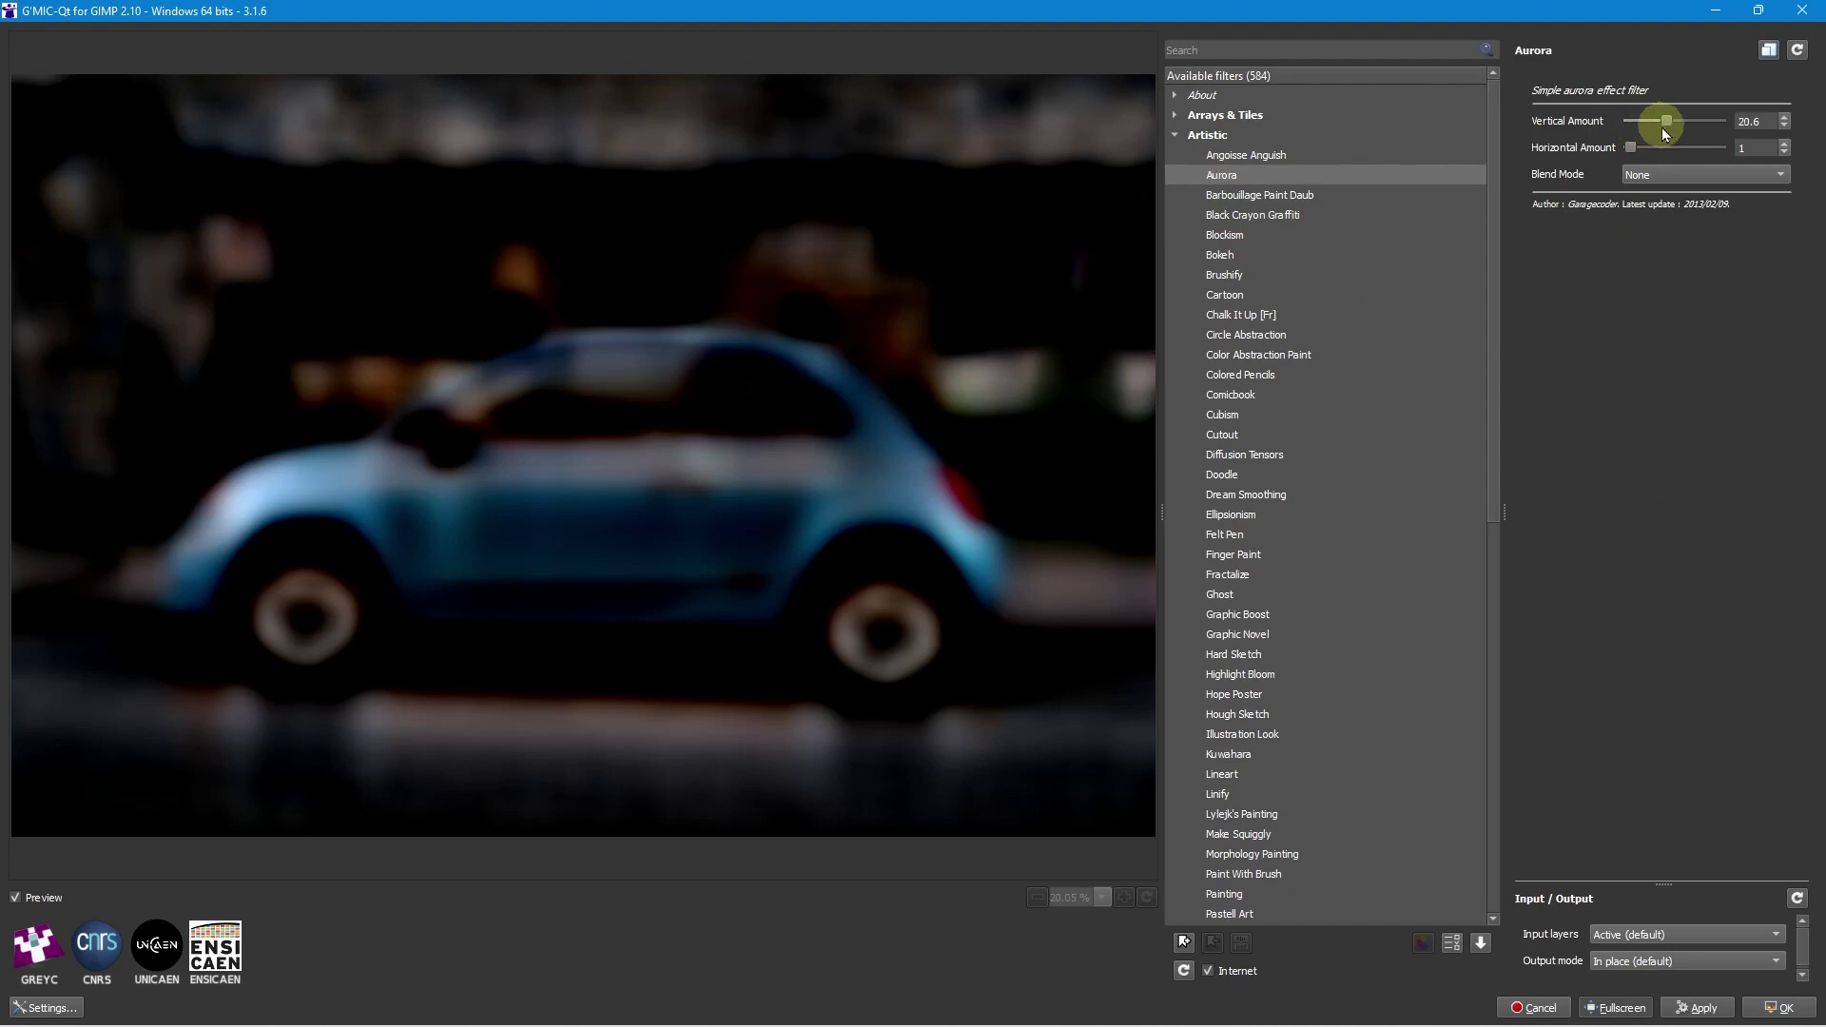
mouse_move(1662, 120)
mouse_down()
mouse_move(1622, 134)
mouse_move(1640, 148)
mouse_move(1652, 122)
mouse_up()
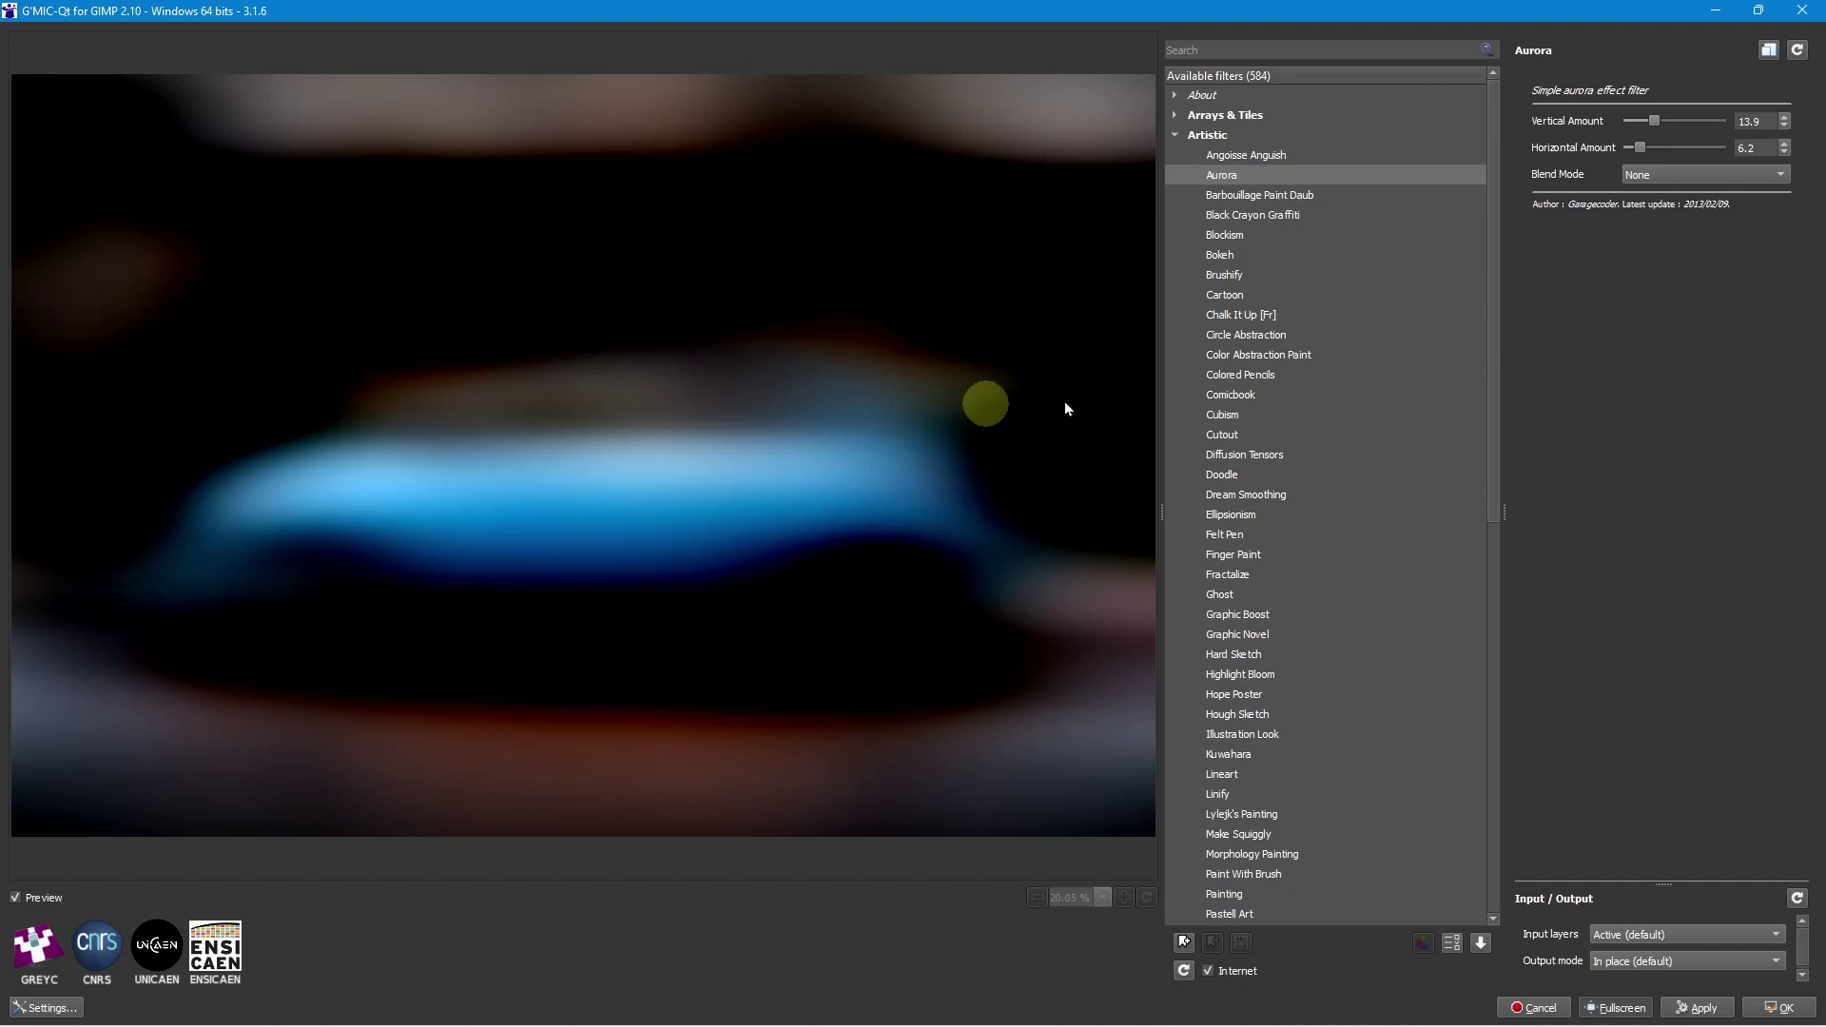
click(1260, 194)
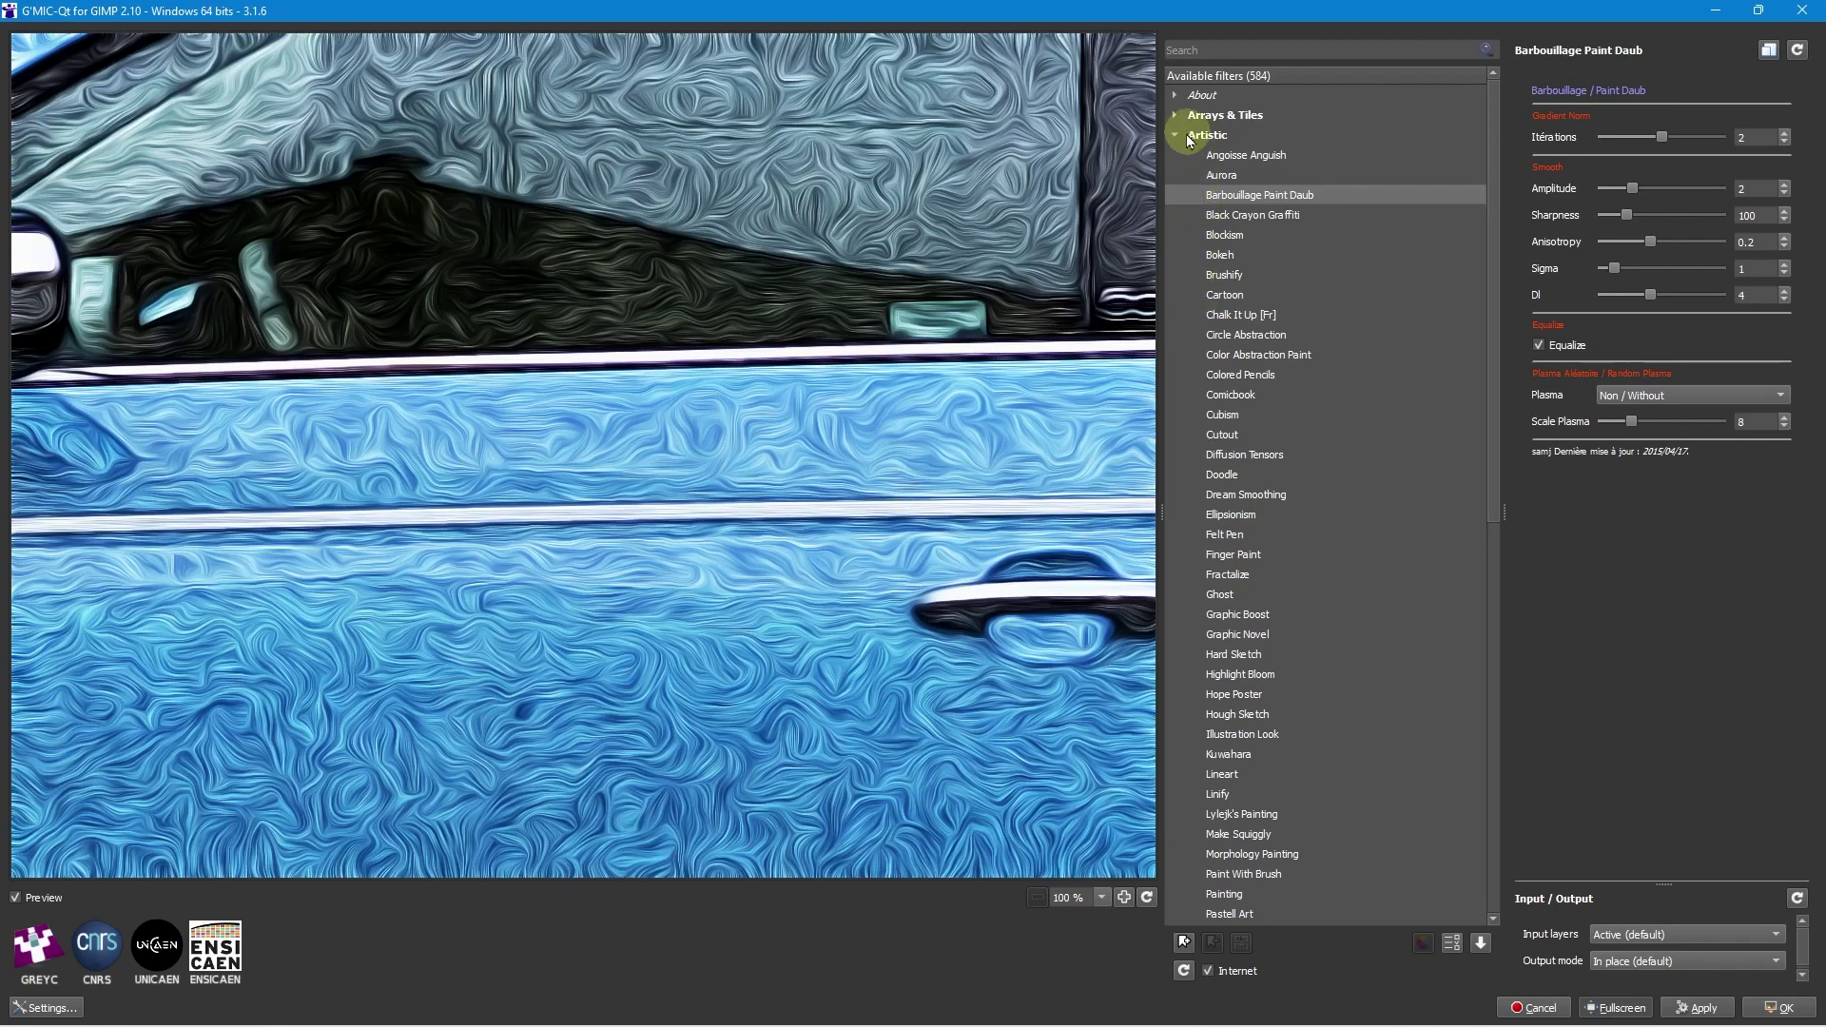
click(1177, 136)
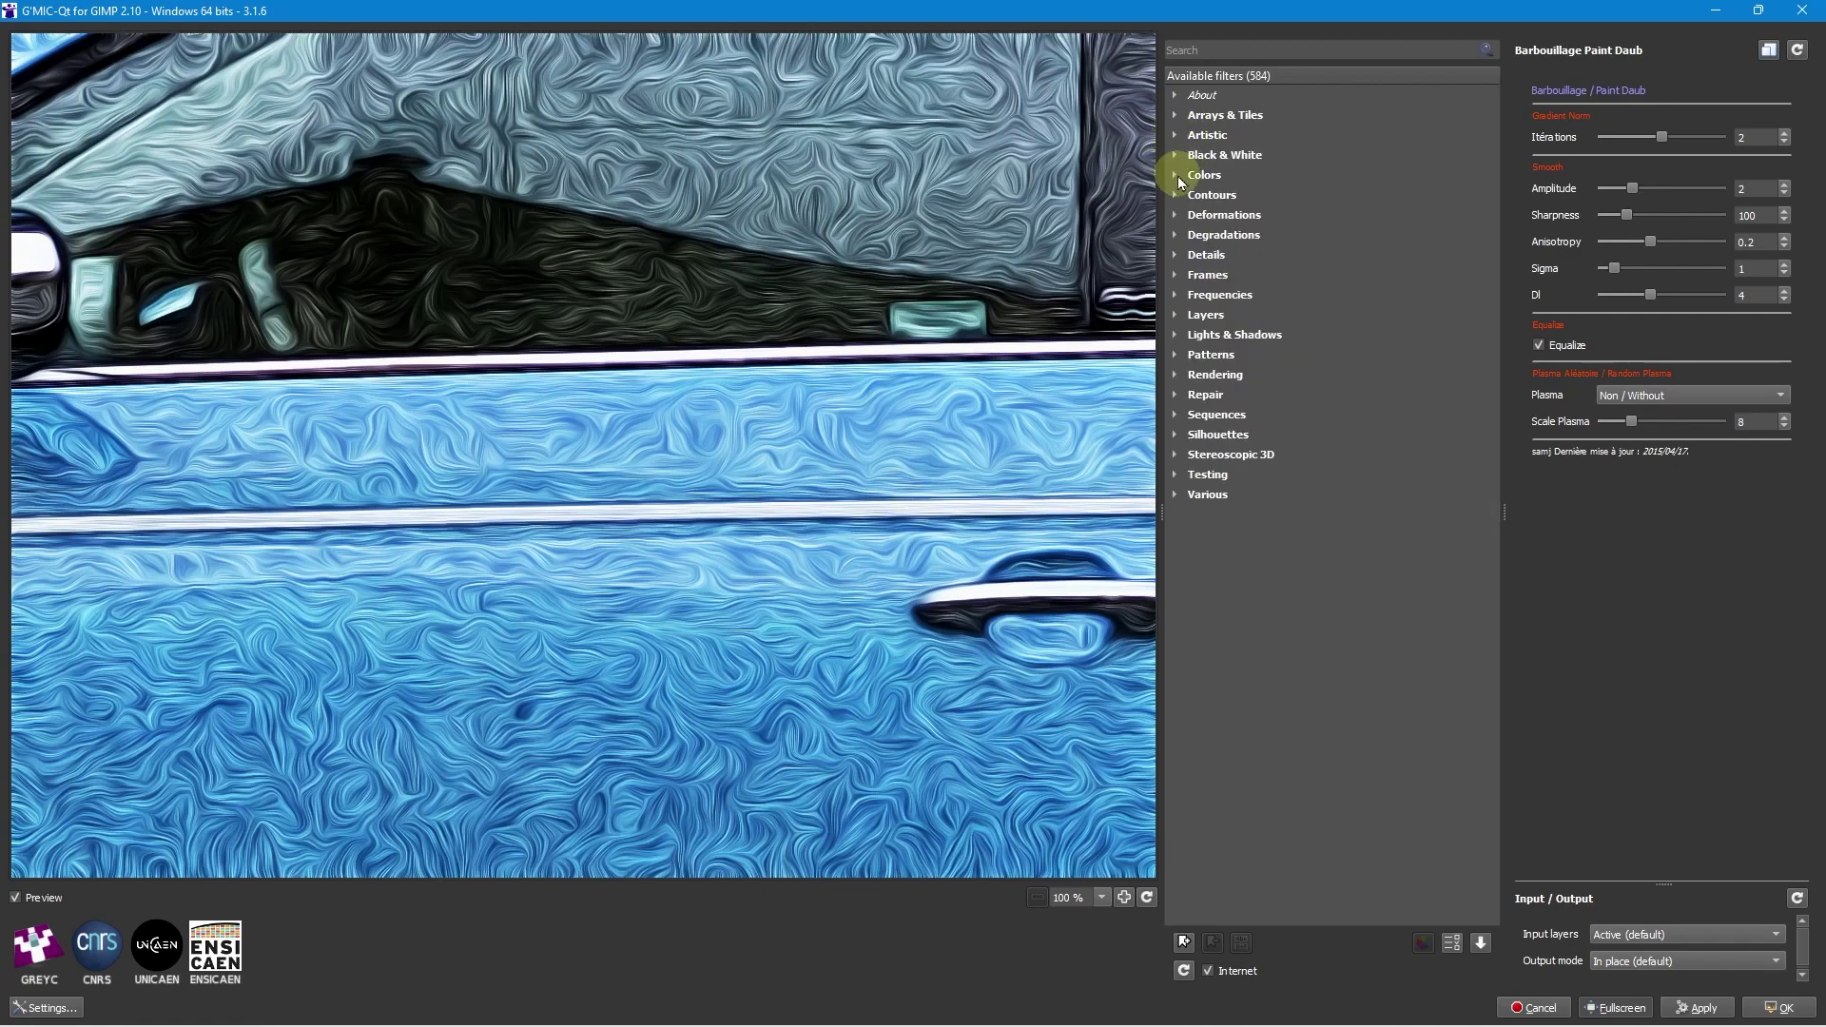
Step: Compare Polaroid, Frame [Regular] and Frame [Smooth] (10% width and height, 0.25 roundness) previews
click(1177, 276)
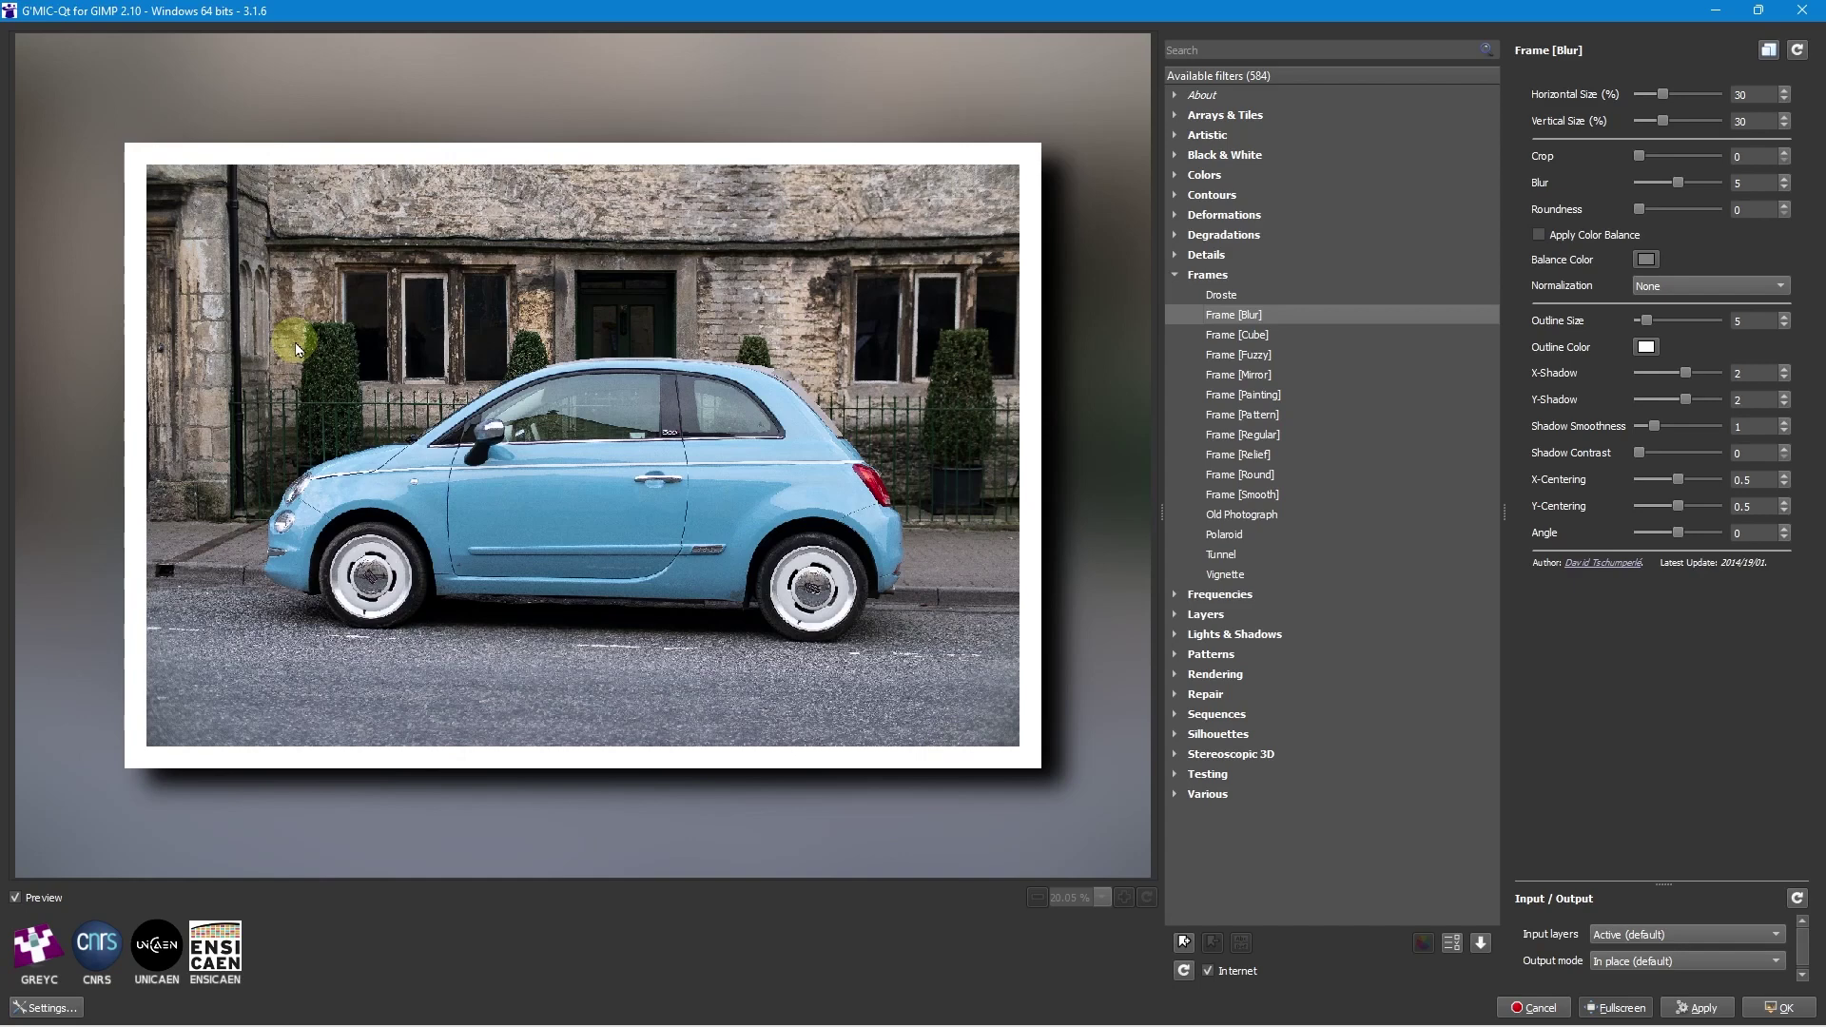
click(1242, 543)
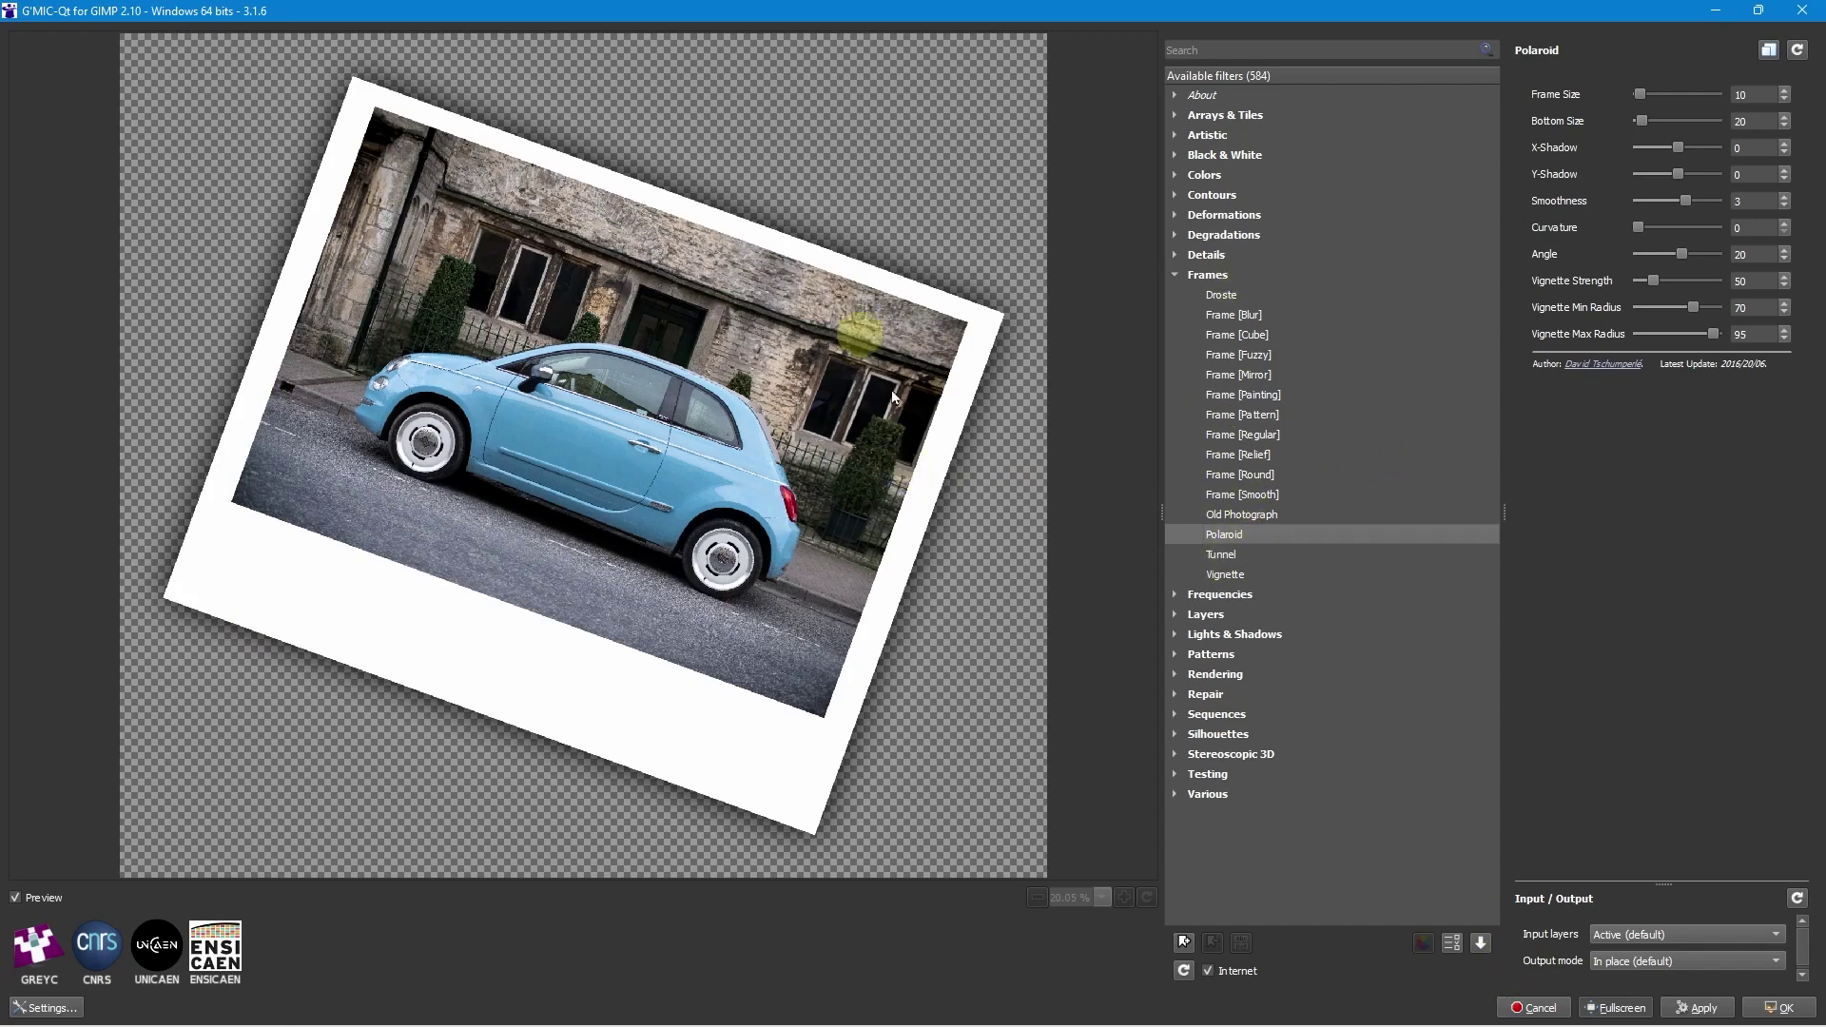
click(1230, 441)
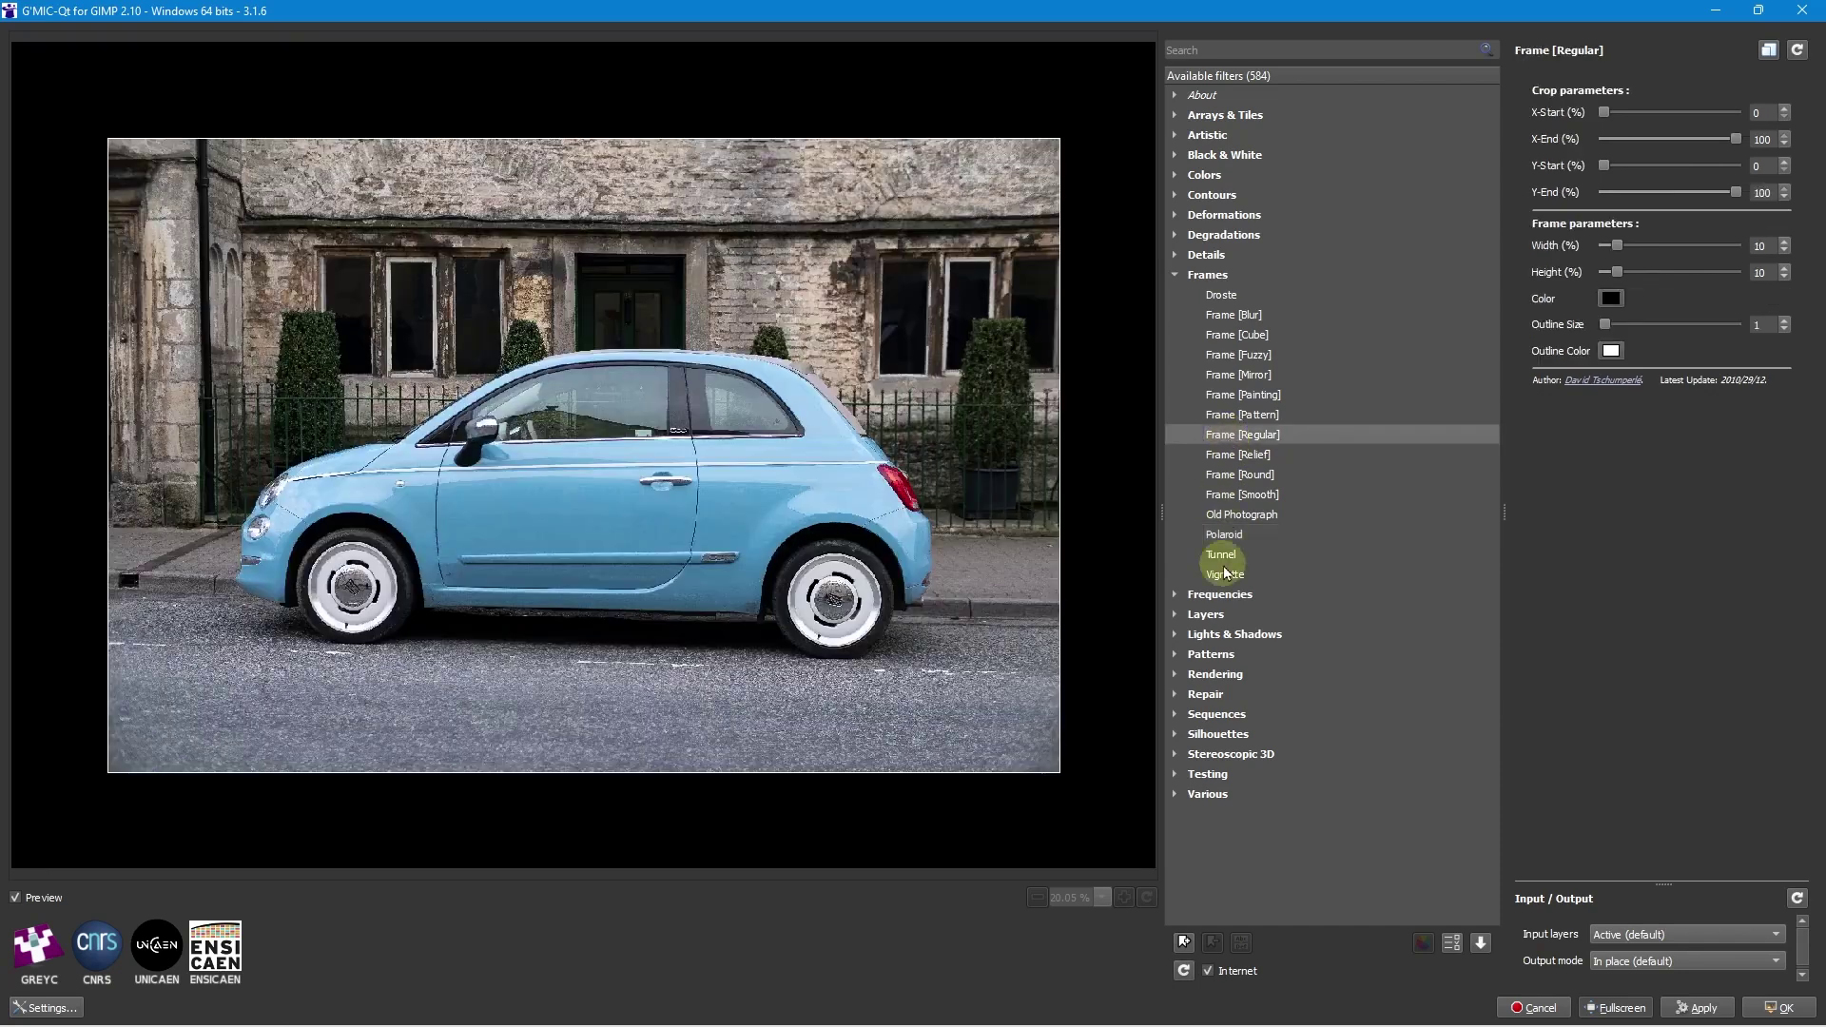
click(1229, 494)
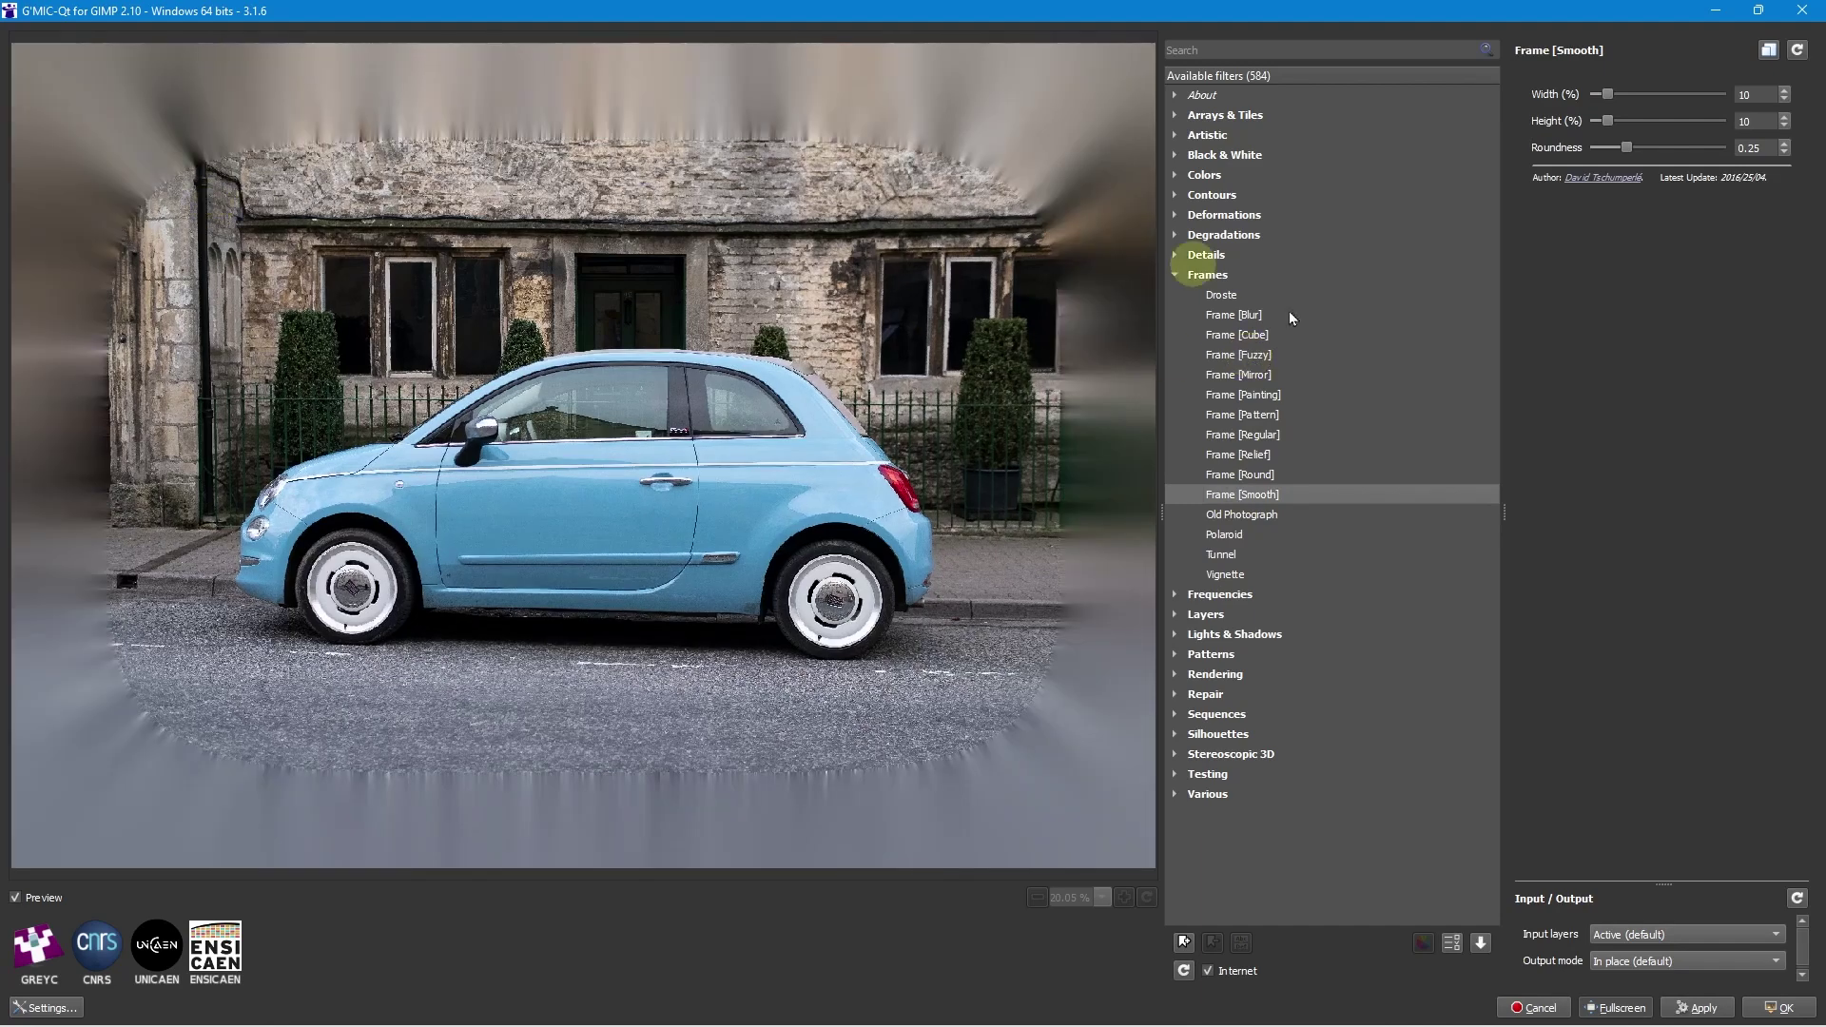
click(1176, 277)
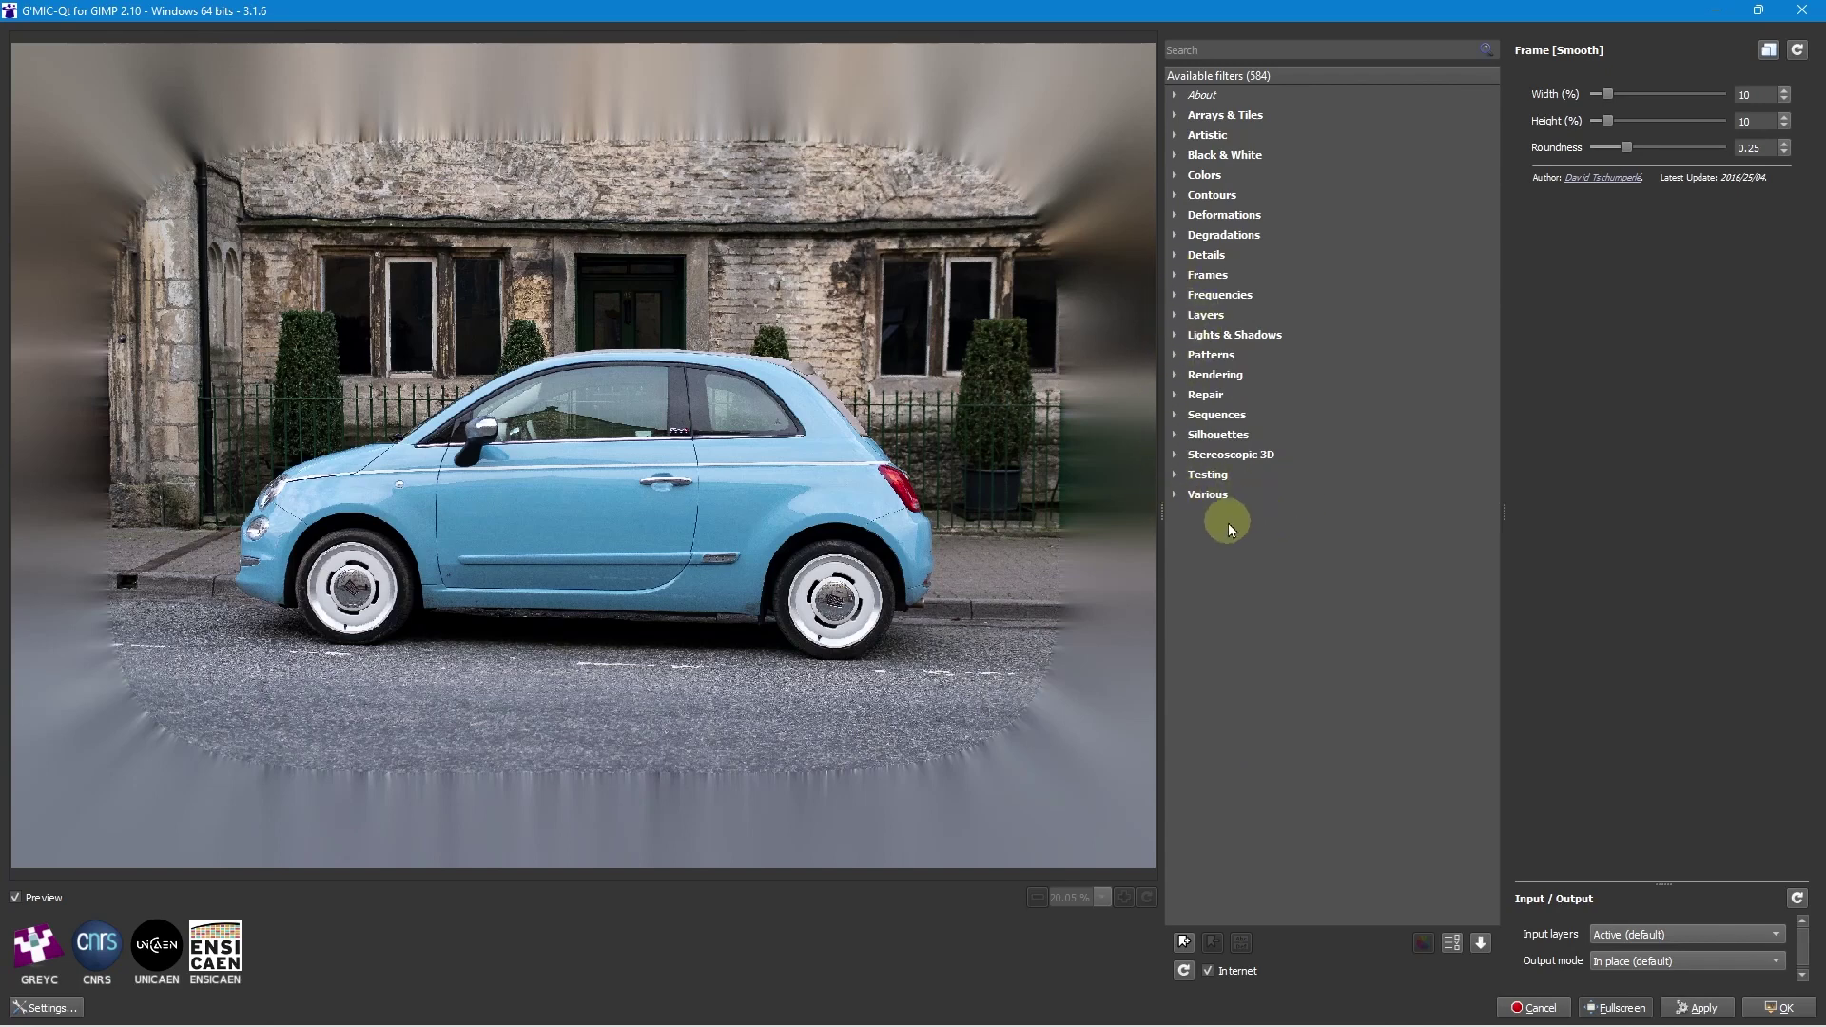
Step: In Testing's author Artistic folder, preview Charred Plastic and Dreamy Abstraction, then choose Dreamy Watercolour
click(1177, 475)
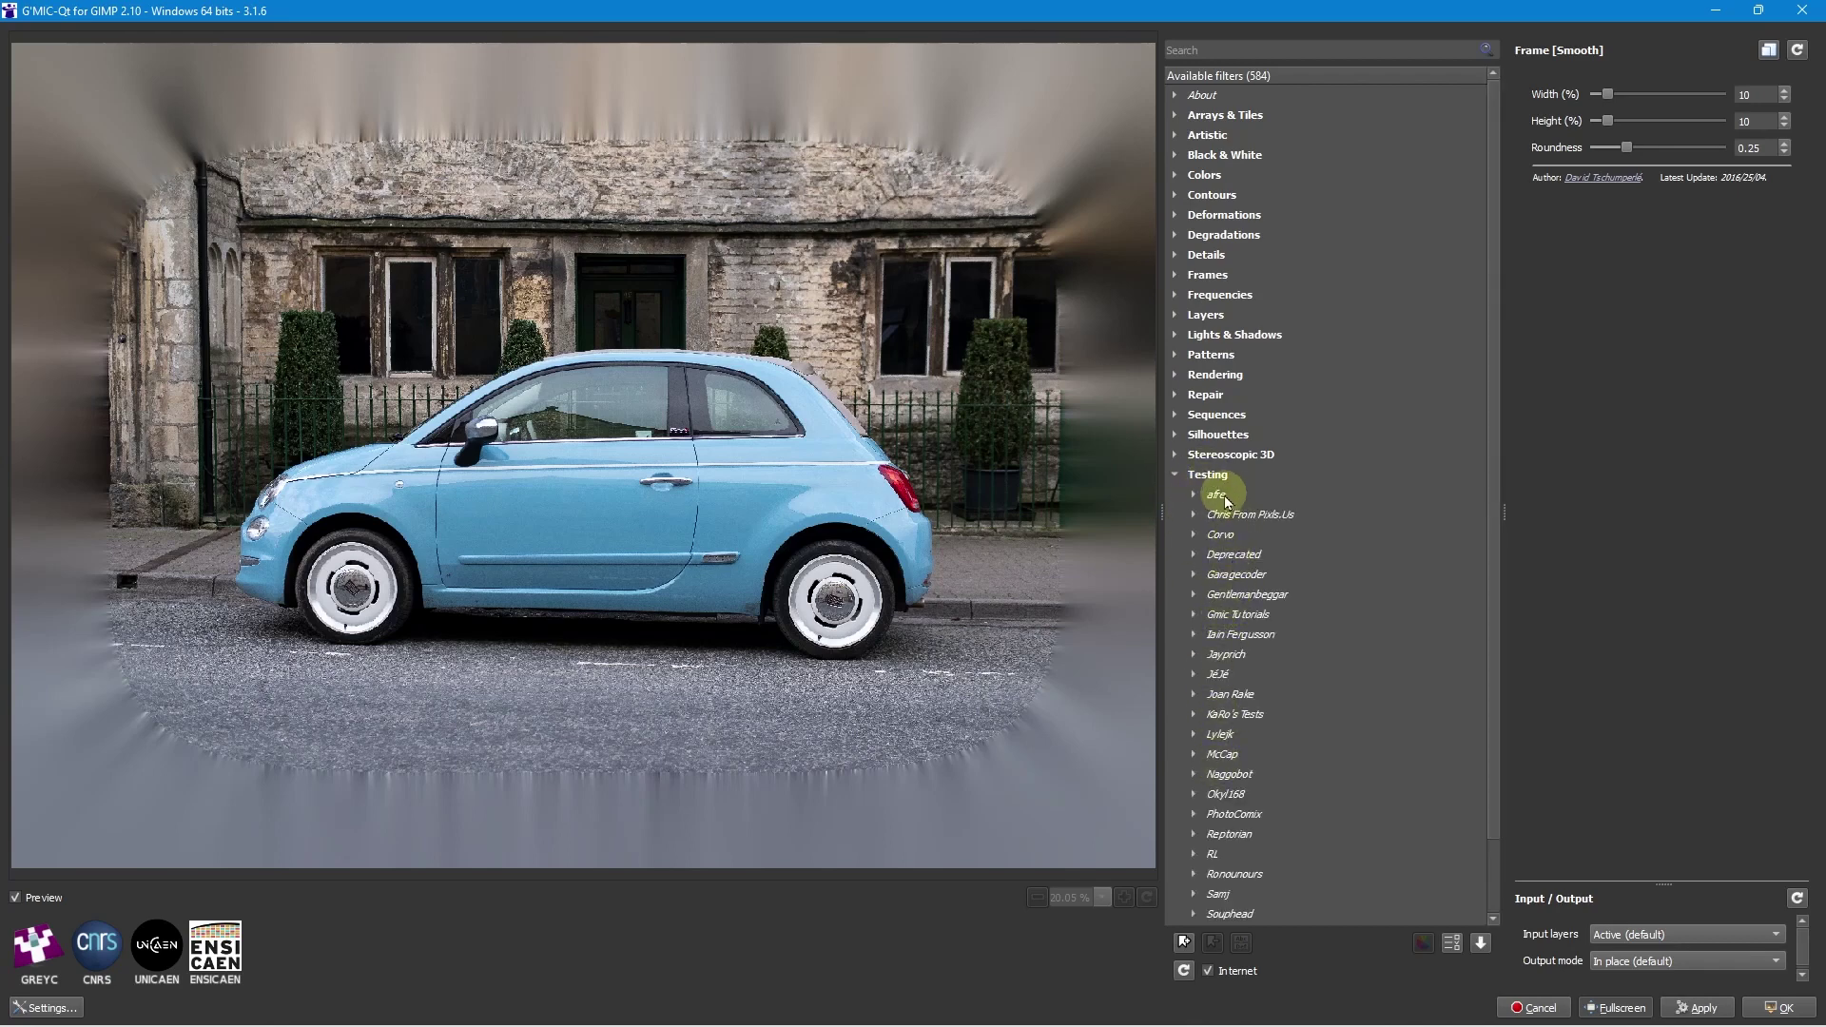
click(1231, 693)
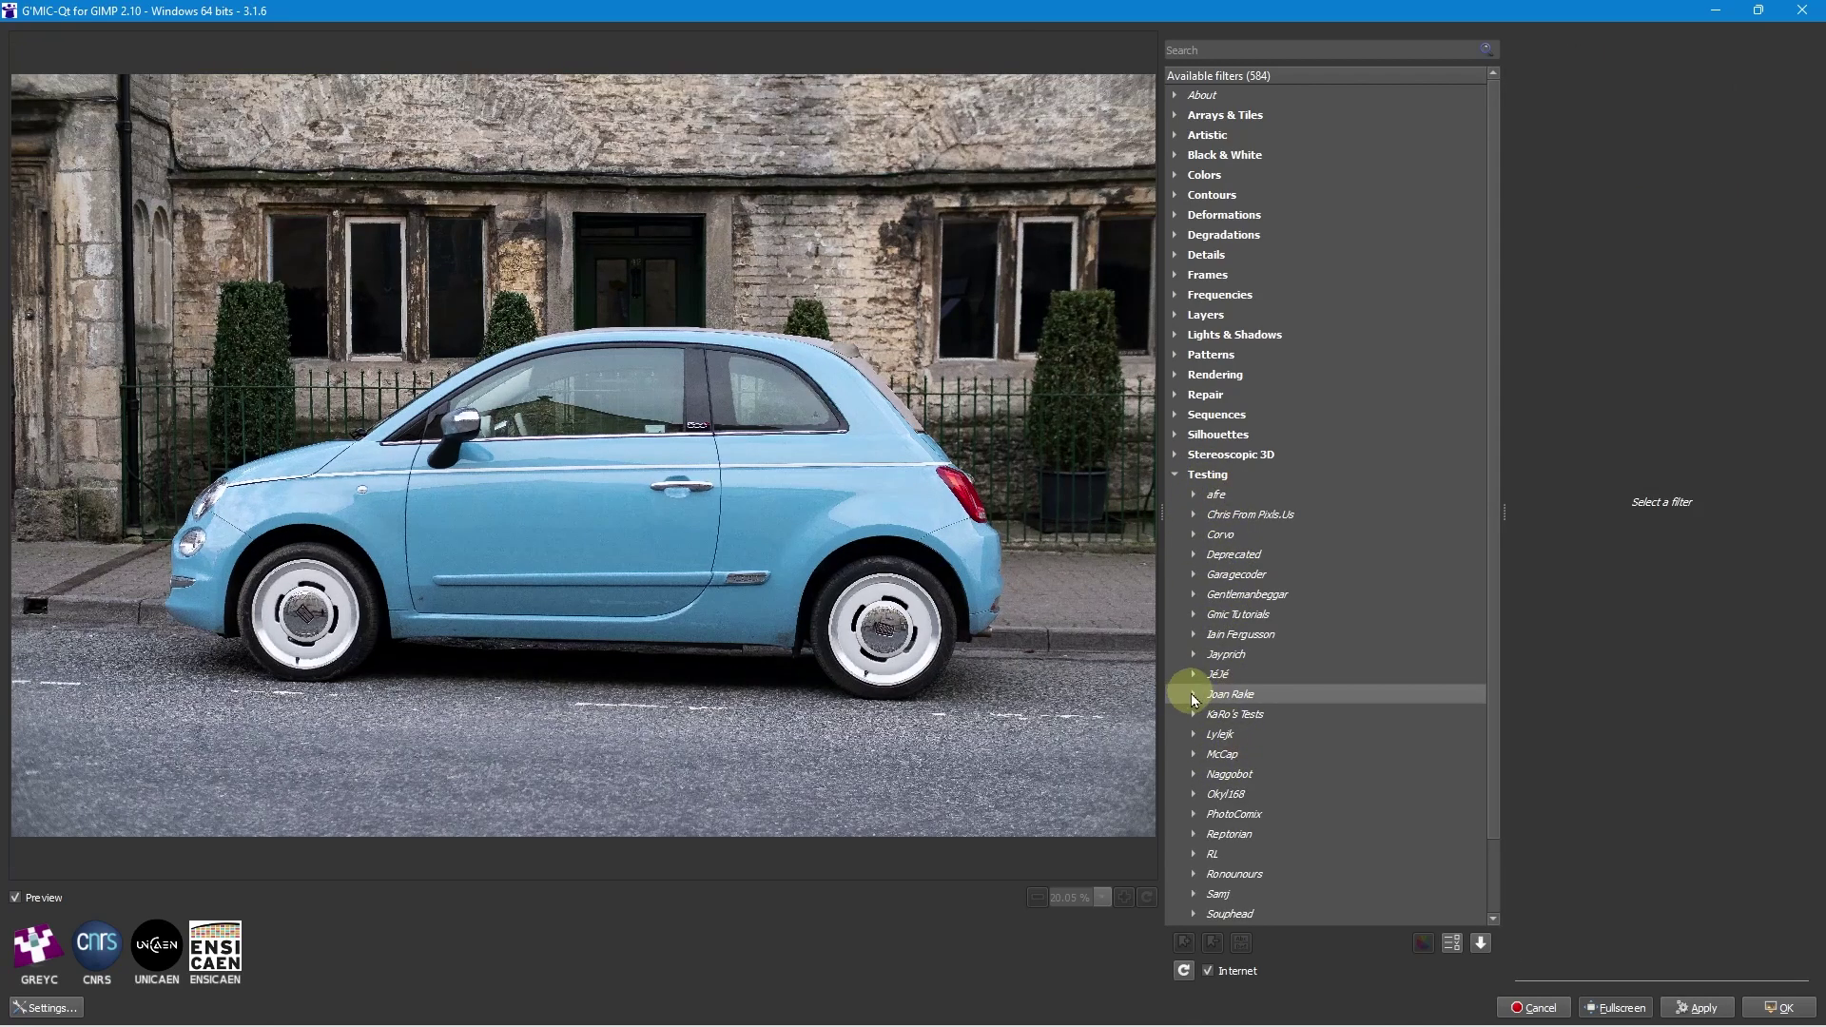
click(1194, 695)
click(1227, 715)
click(1277, 734)
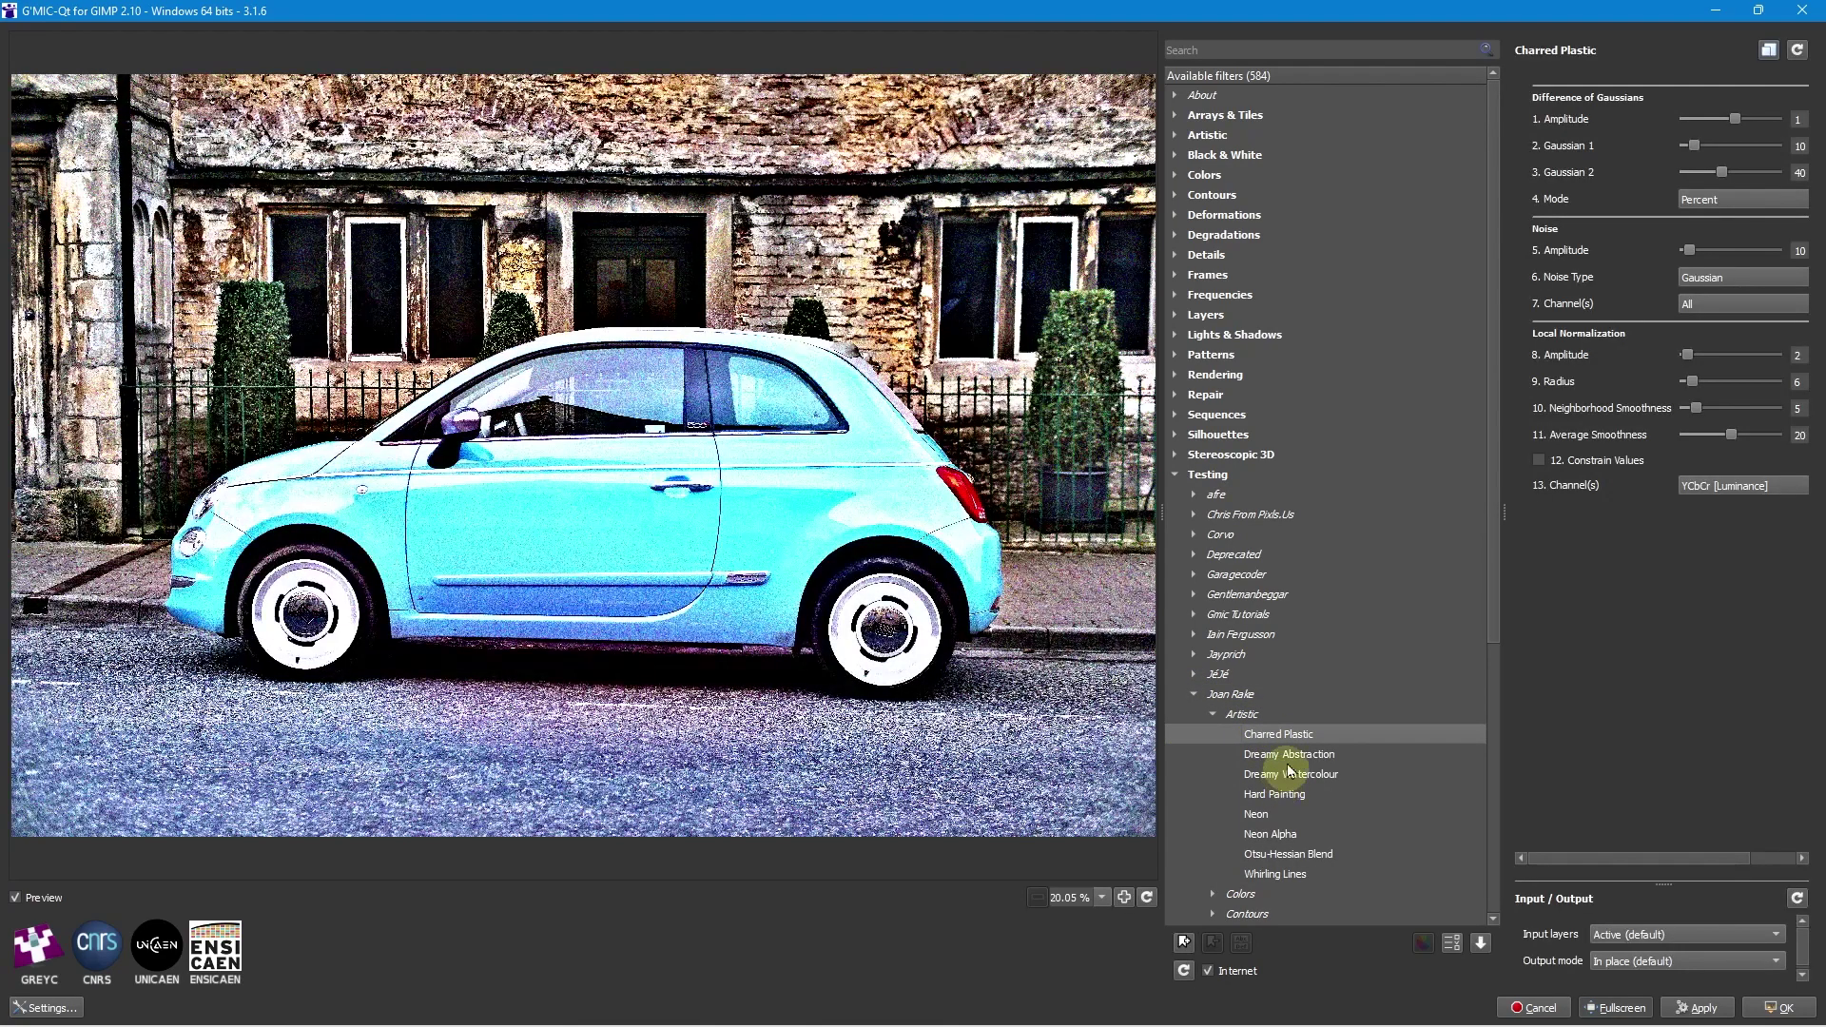
click(1290, 756)
click(1288, 775)
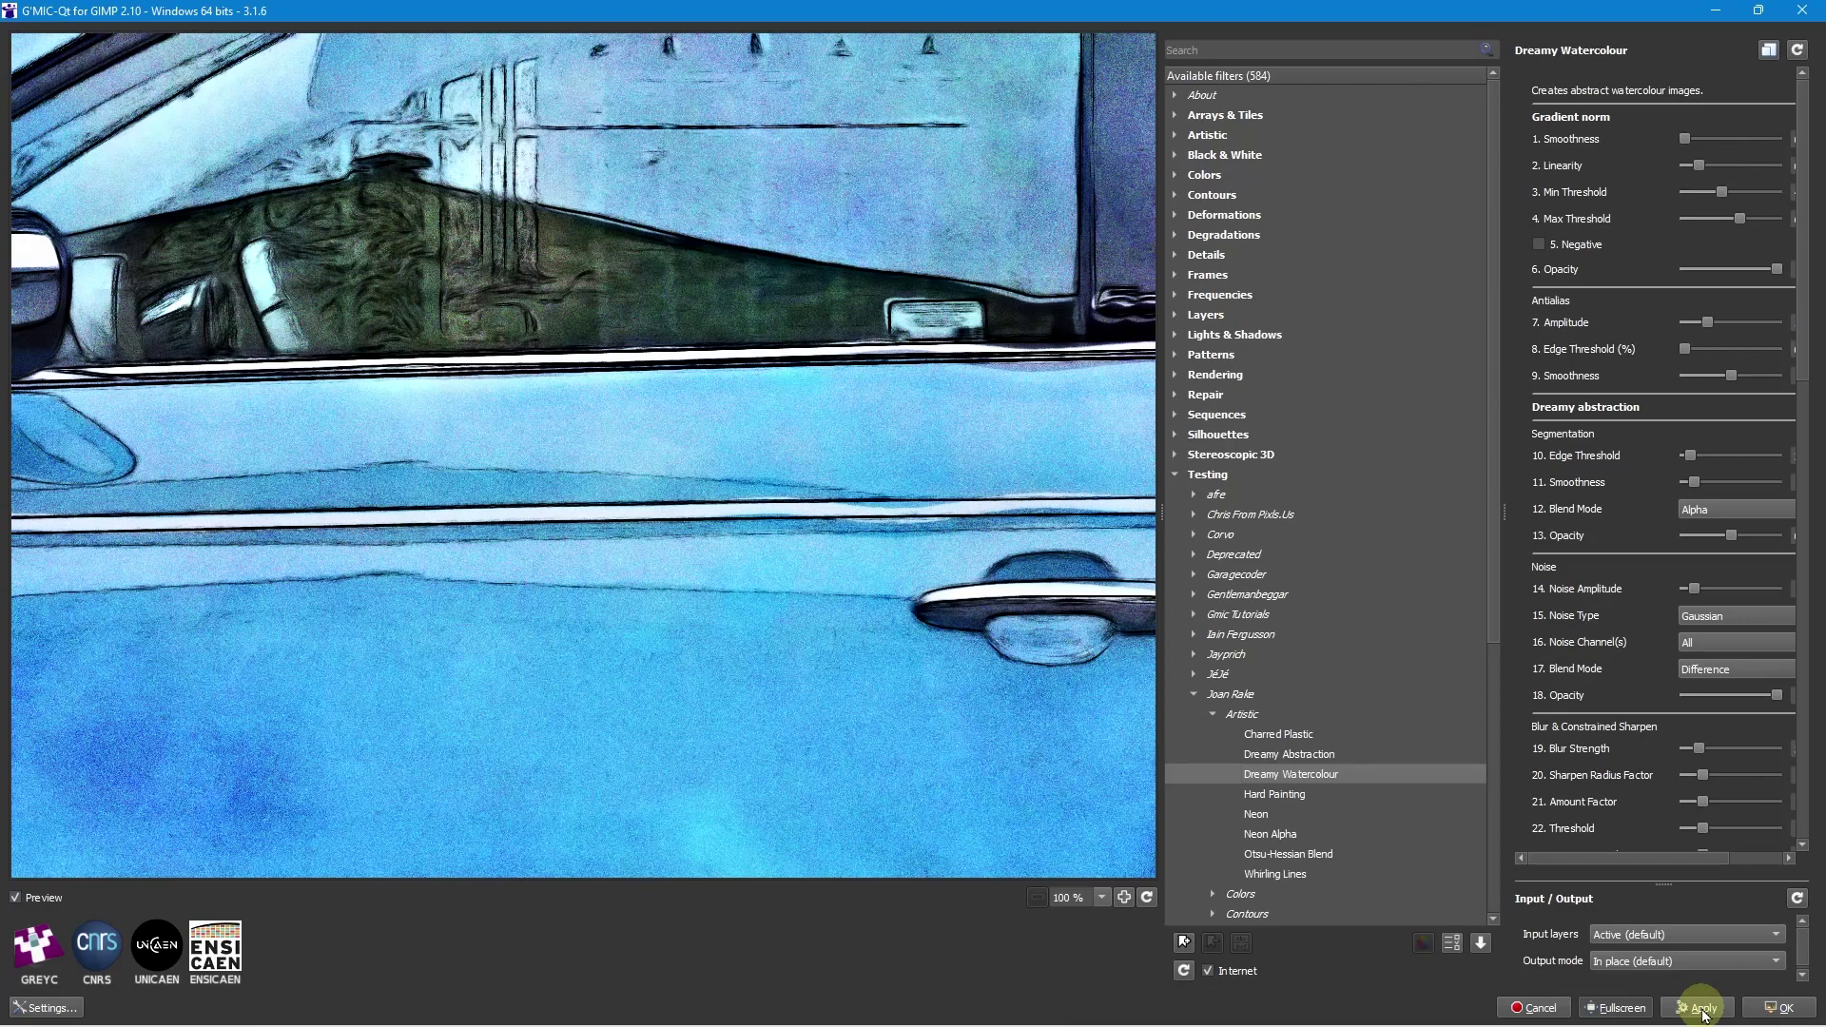
Step: Apply G'MIC's Dreamy Watercolour to the duplicated layer and return to GIMP with the result
click(1702, 1010)
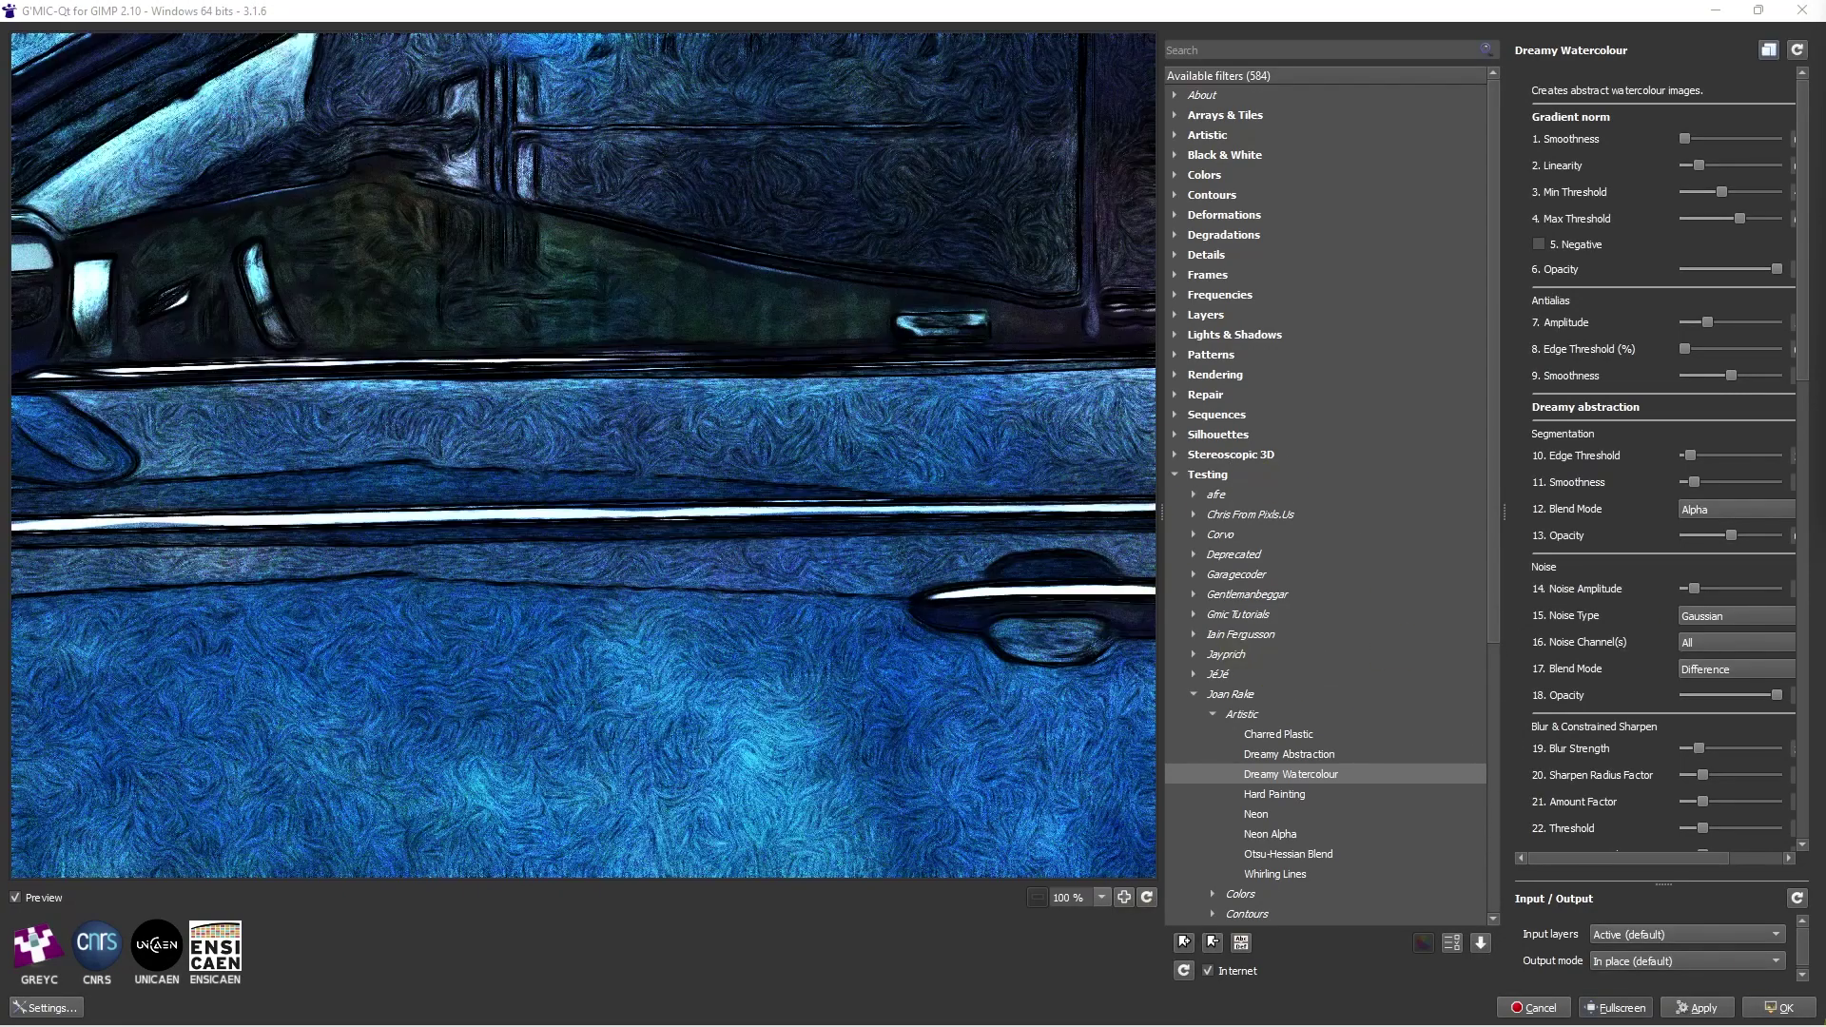
click(1775, 1008)
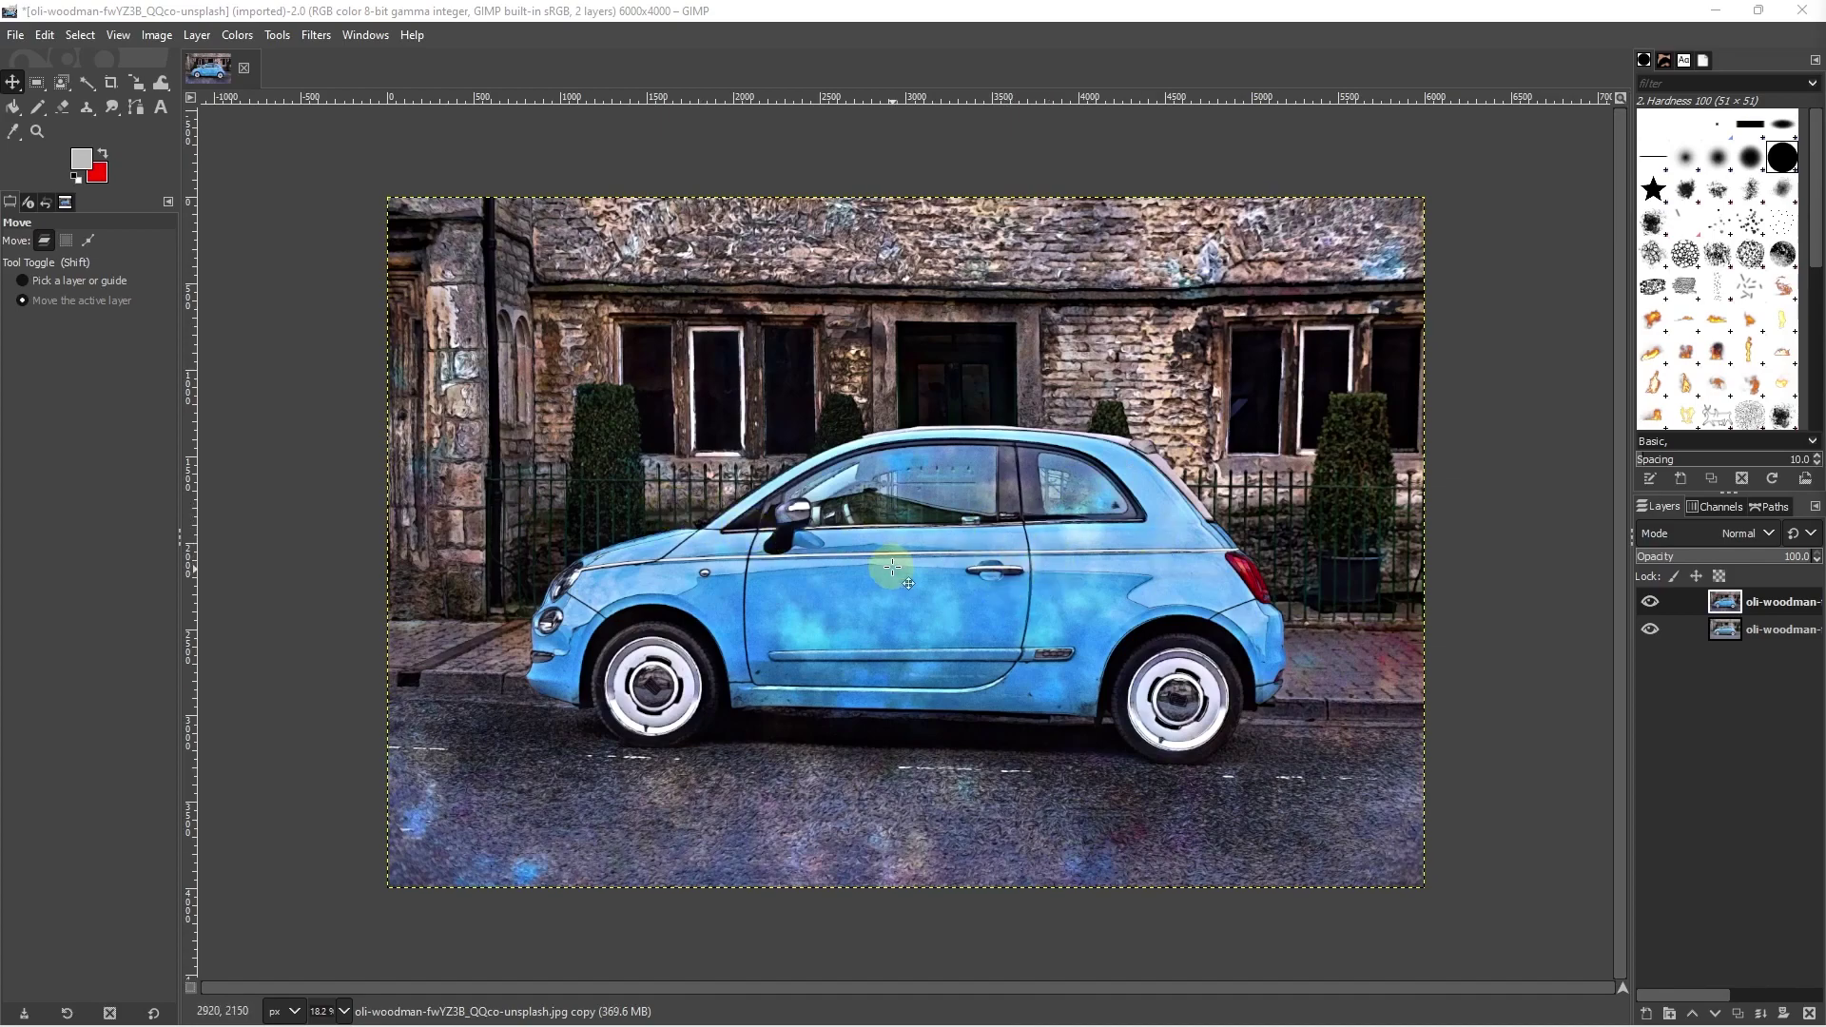
Step: Zoom the view and undo an accidental Move-tool shift of the watercolour layer
scroll(892, 568, up, 1)
scroll(892, 568, up, 8)
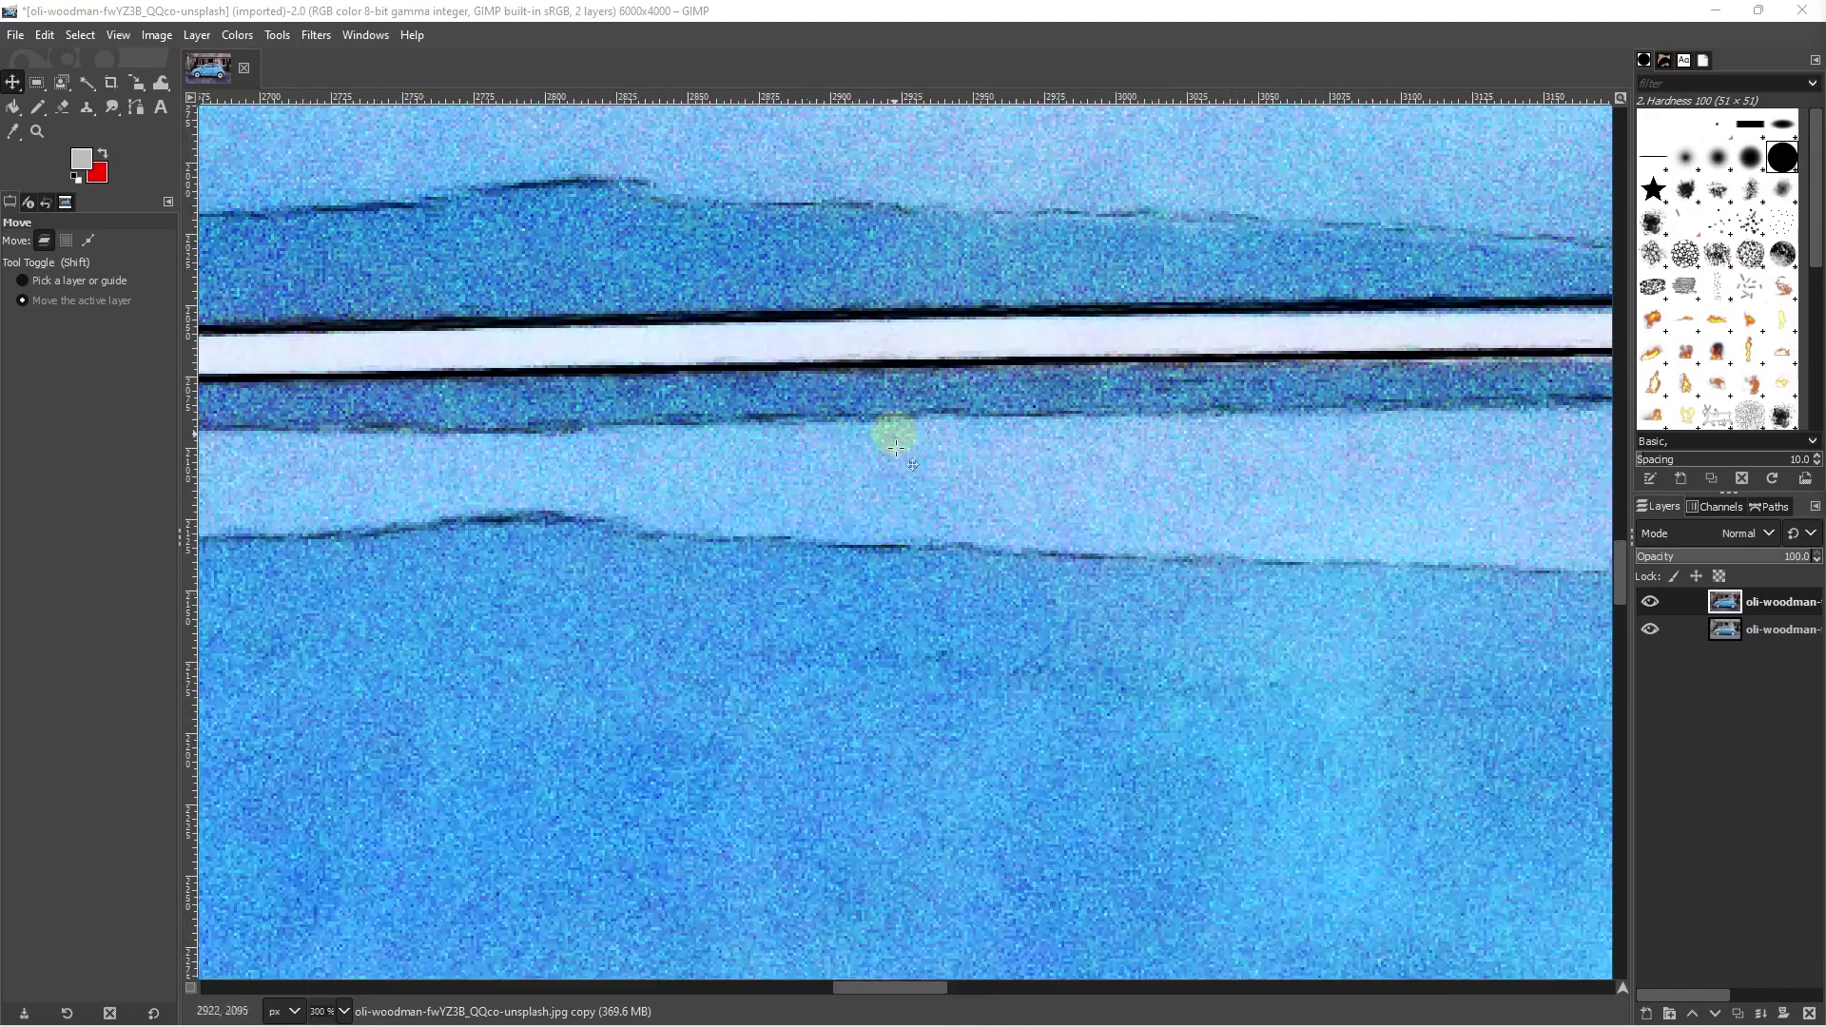
scroll(894, 475, down, 9)
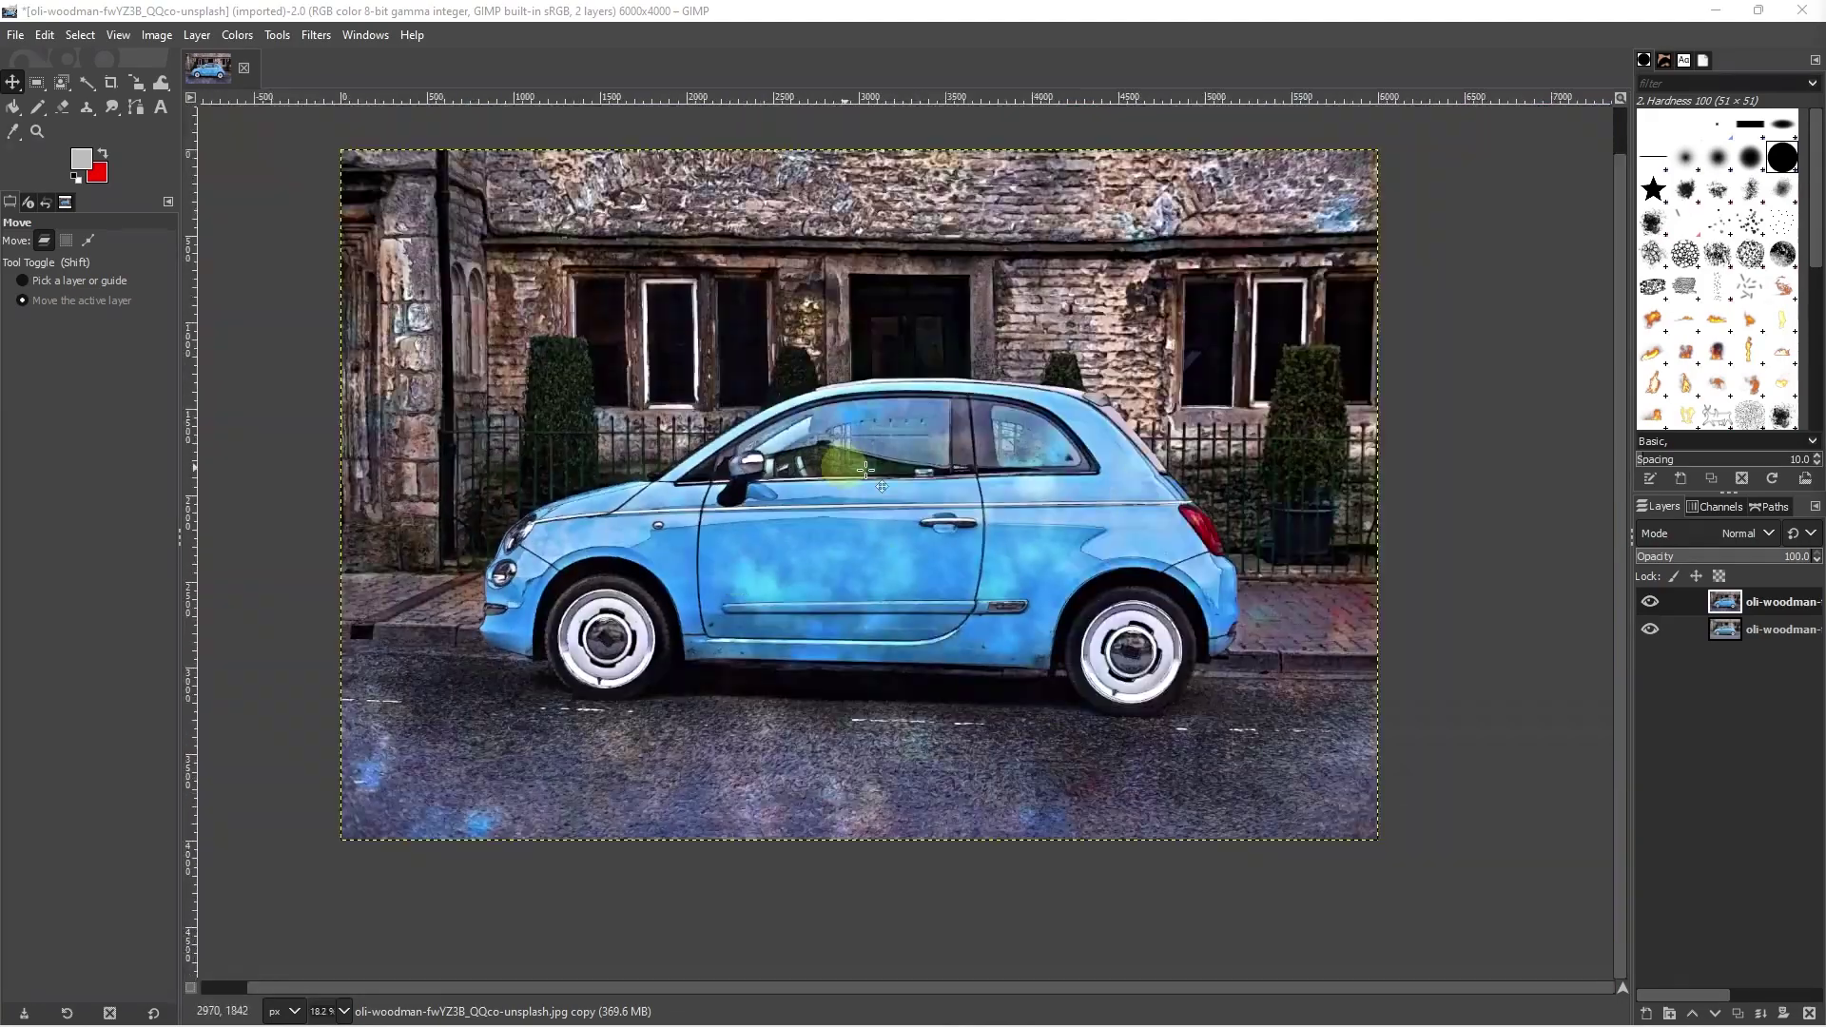
drag(907, 291, 912, 344)
key(ctrl+z)
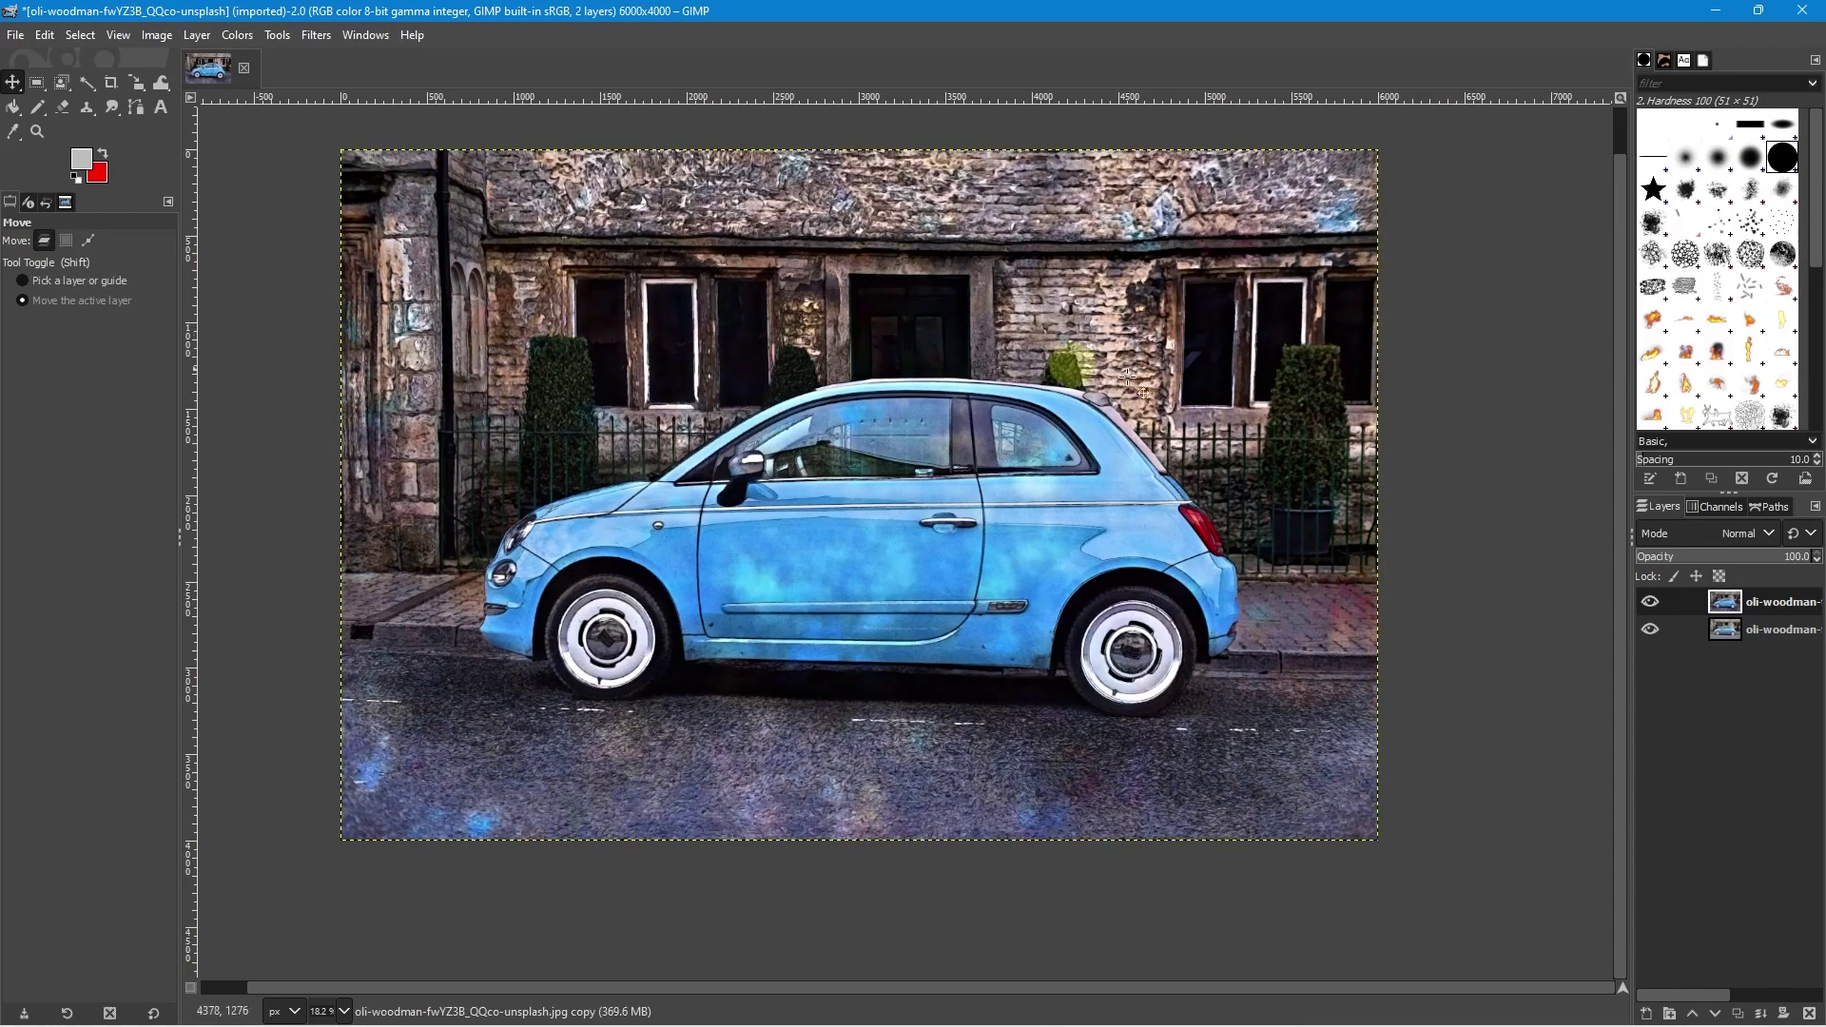
Step: Toggle the watercolour layer on and off to compare with the original, ending hidden
click(1650, 602)
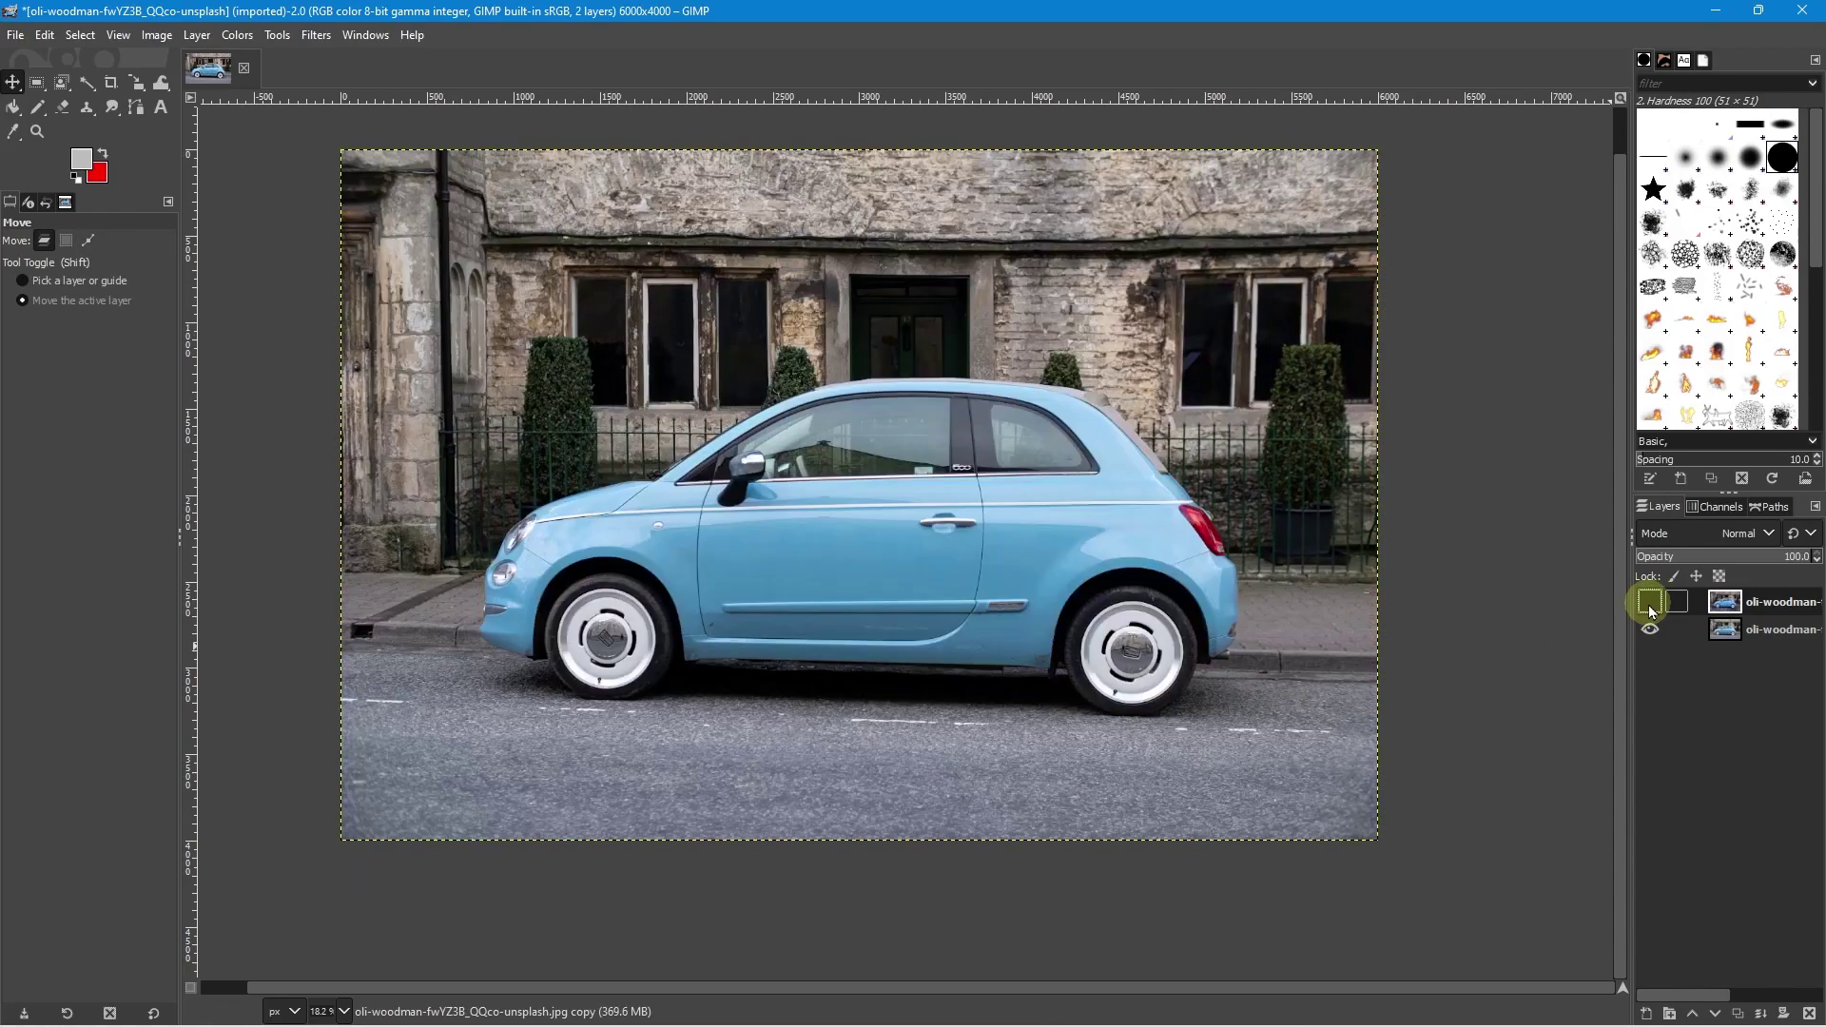
click(1650, 602)
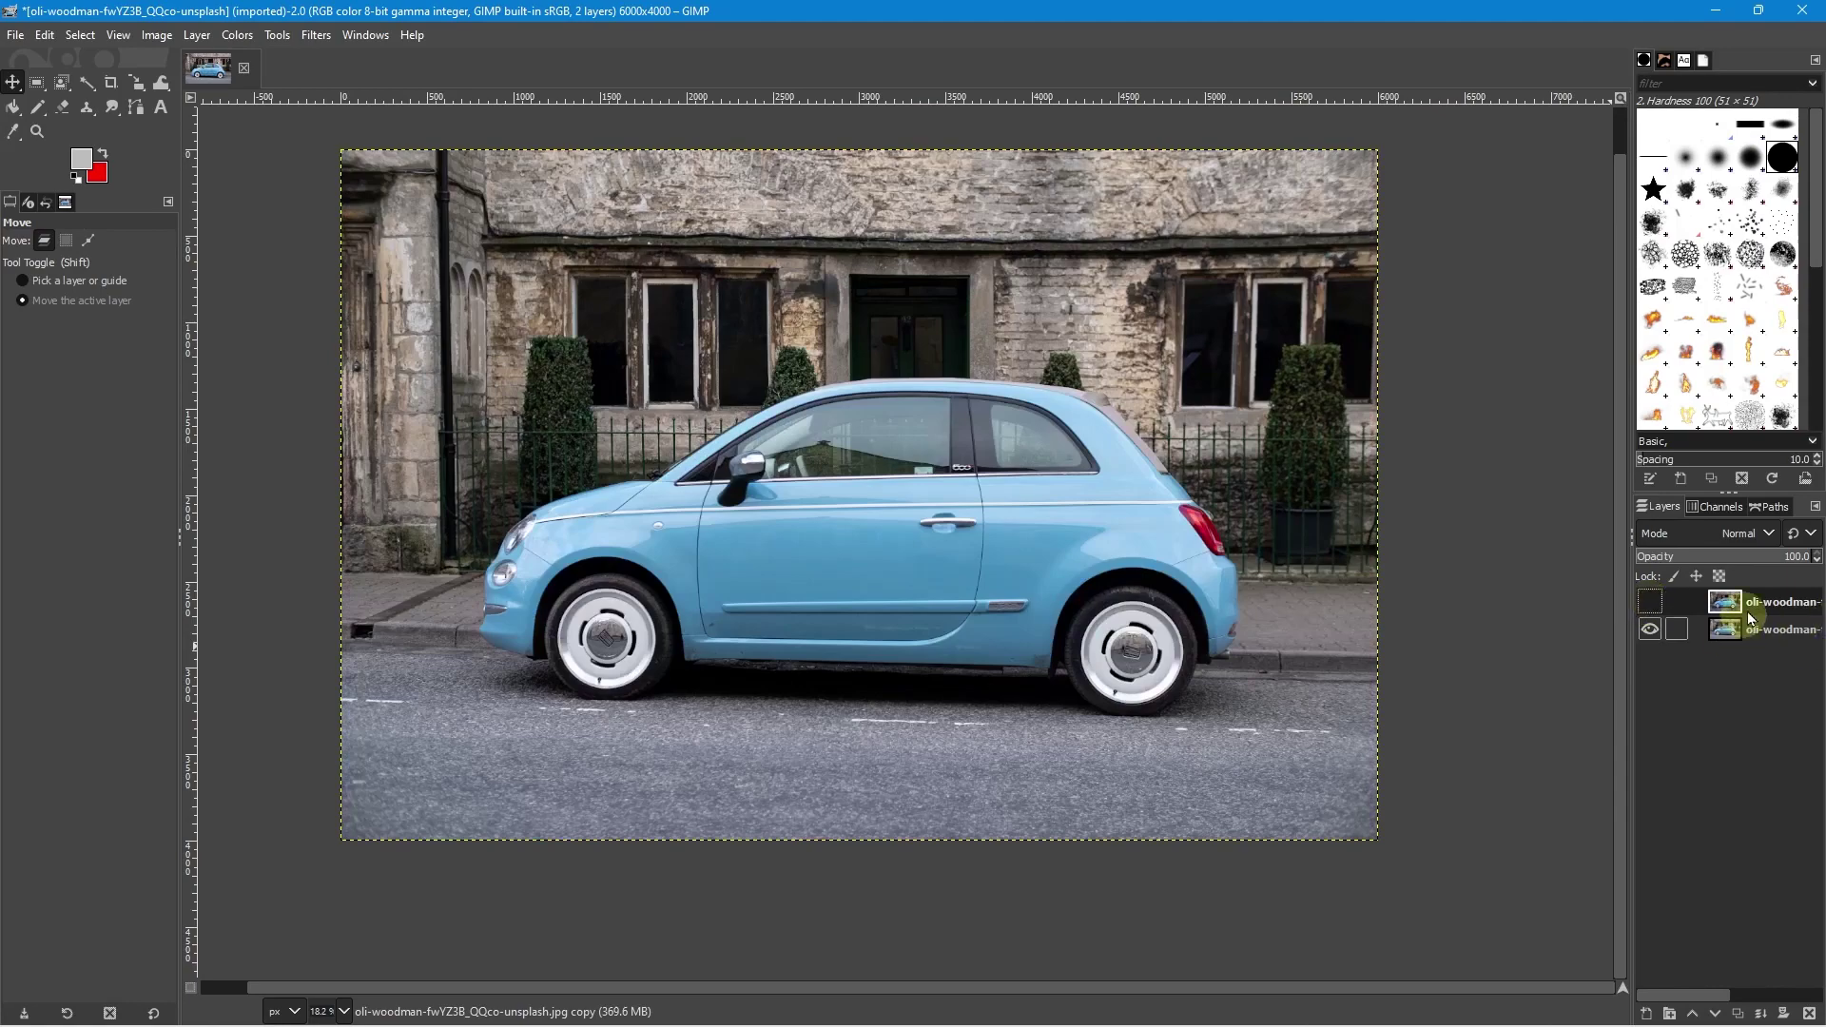
click(1650, 602)
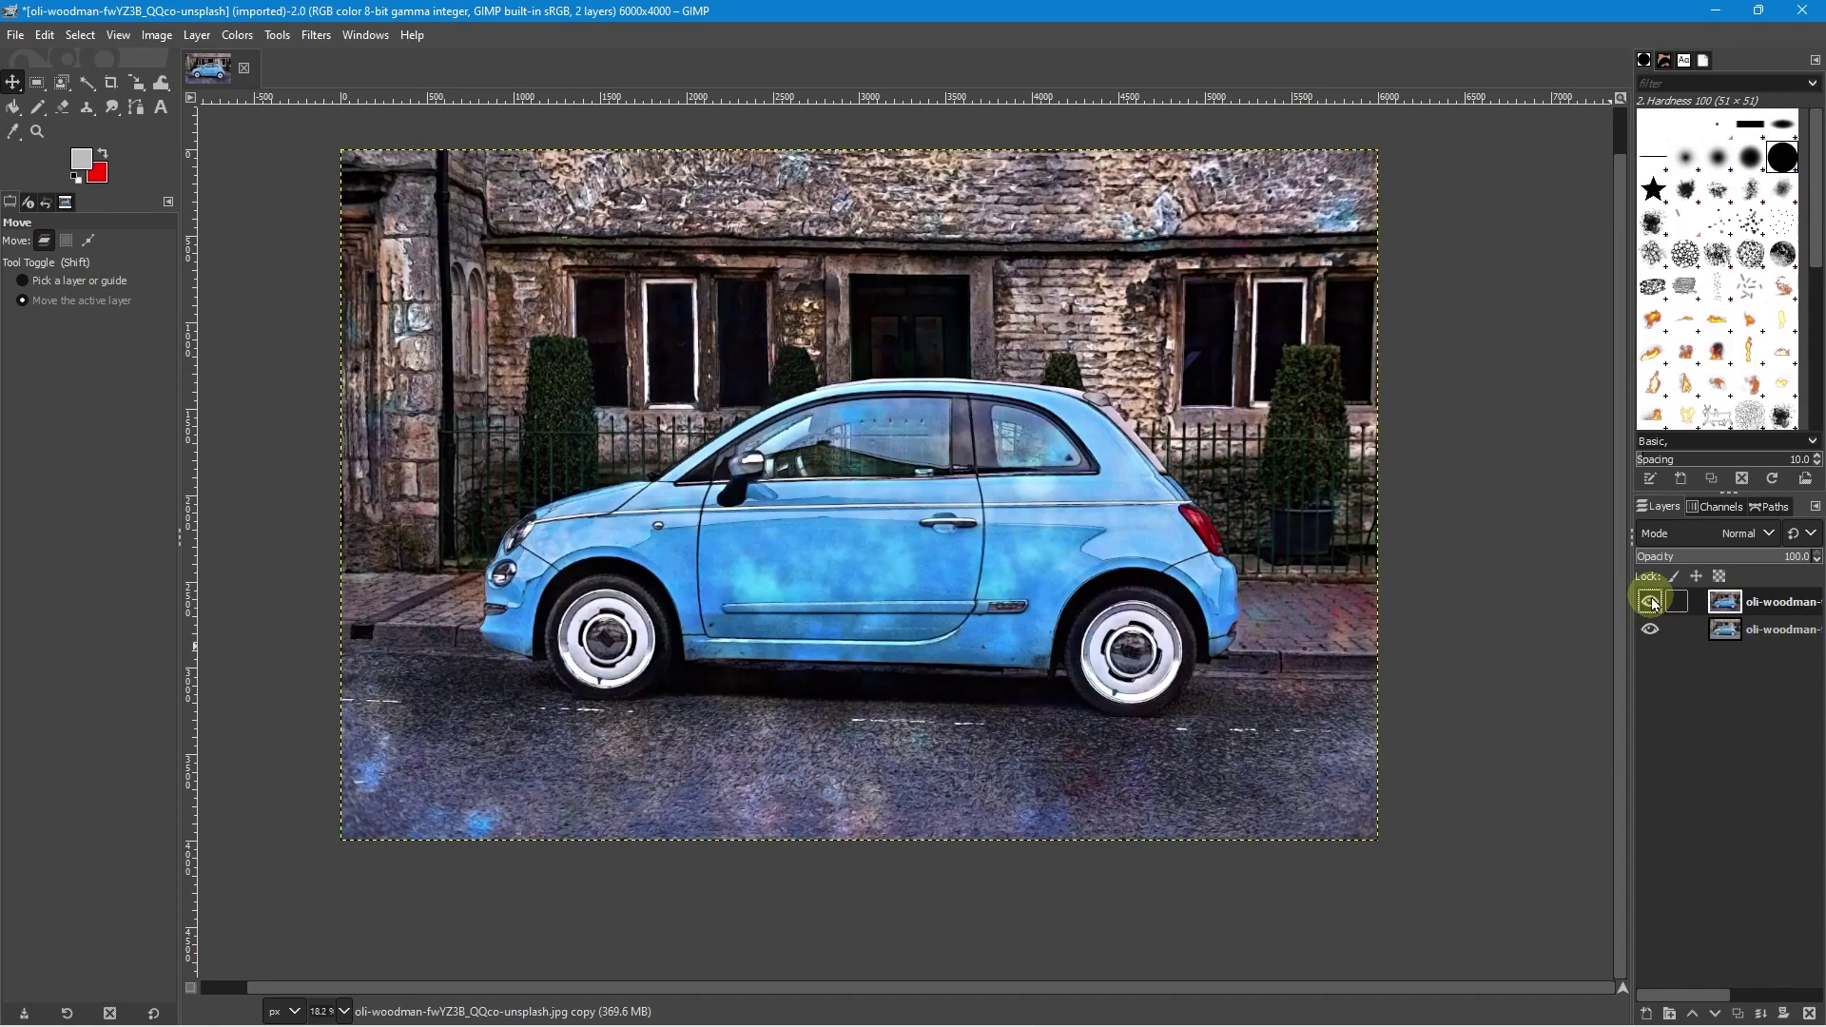
click(1651, 602)
click(1651, 602)
click(1650, 602)
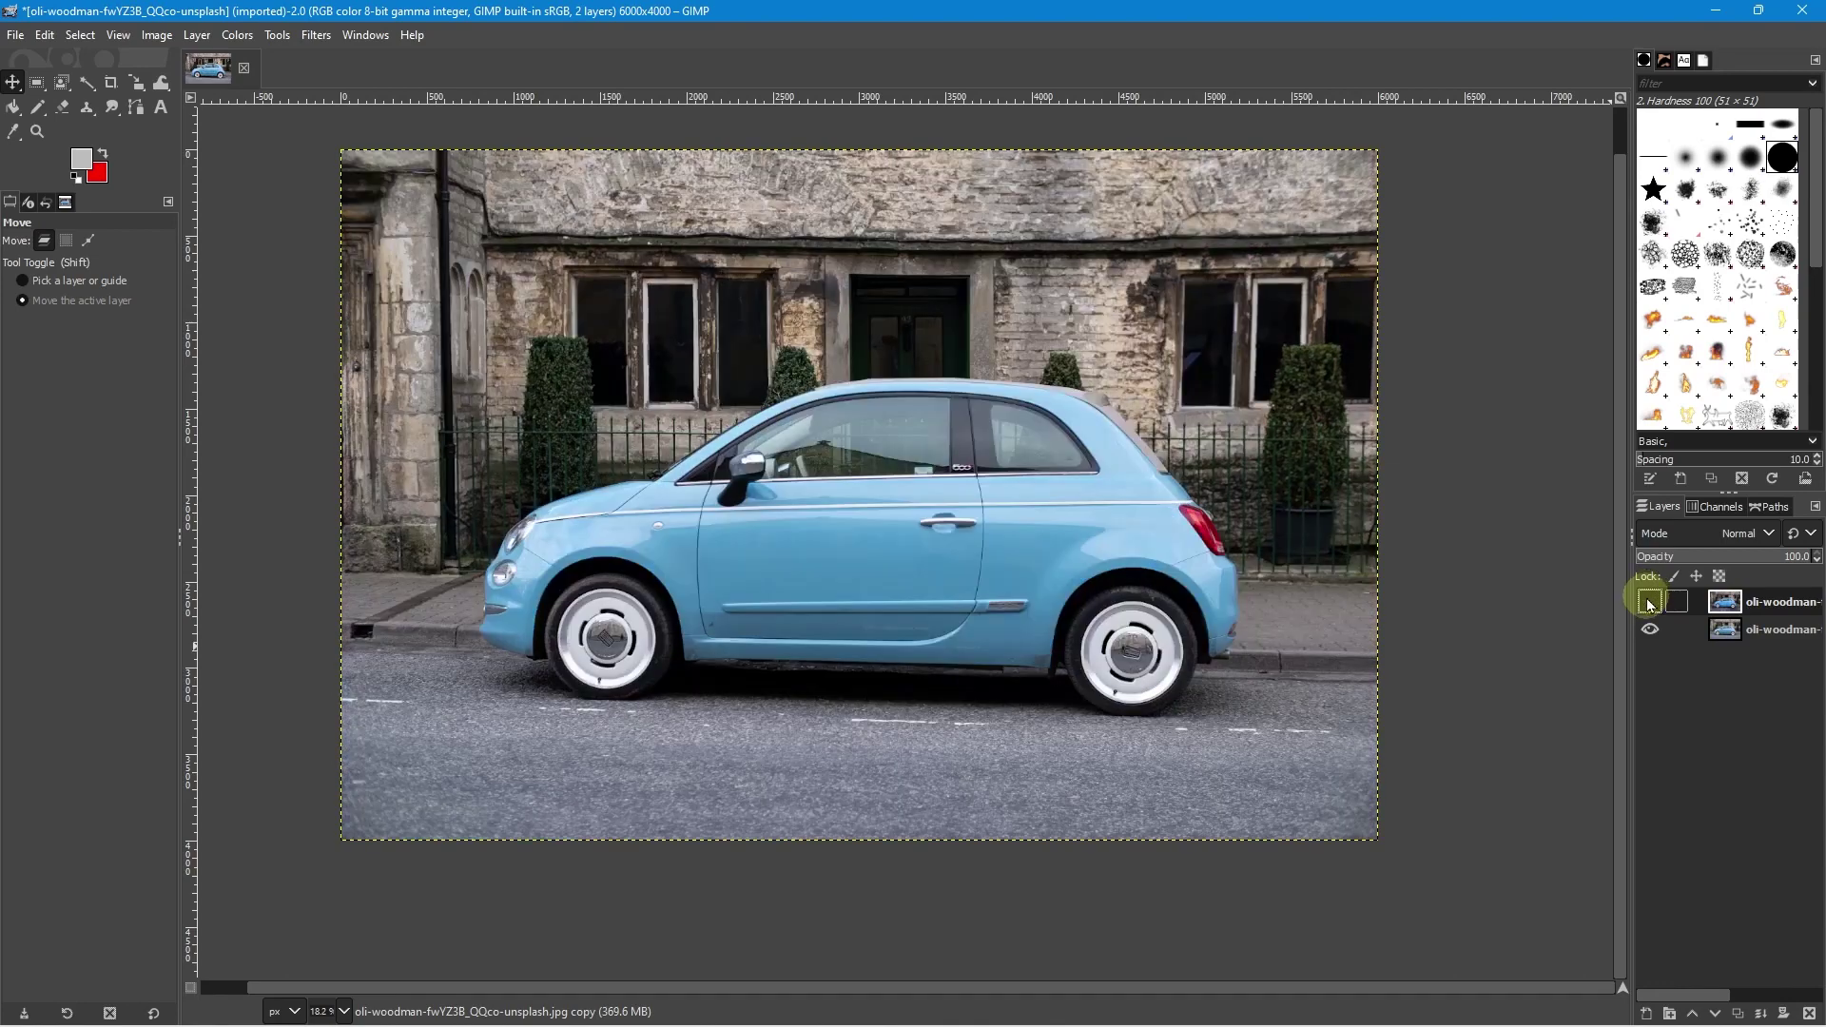
click(1649, 602)
click(1650, 602)
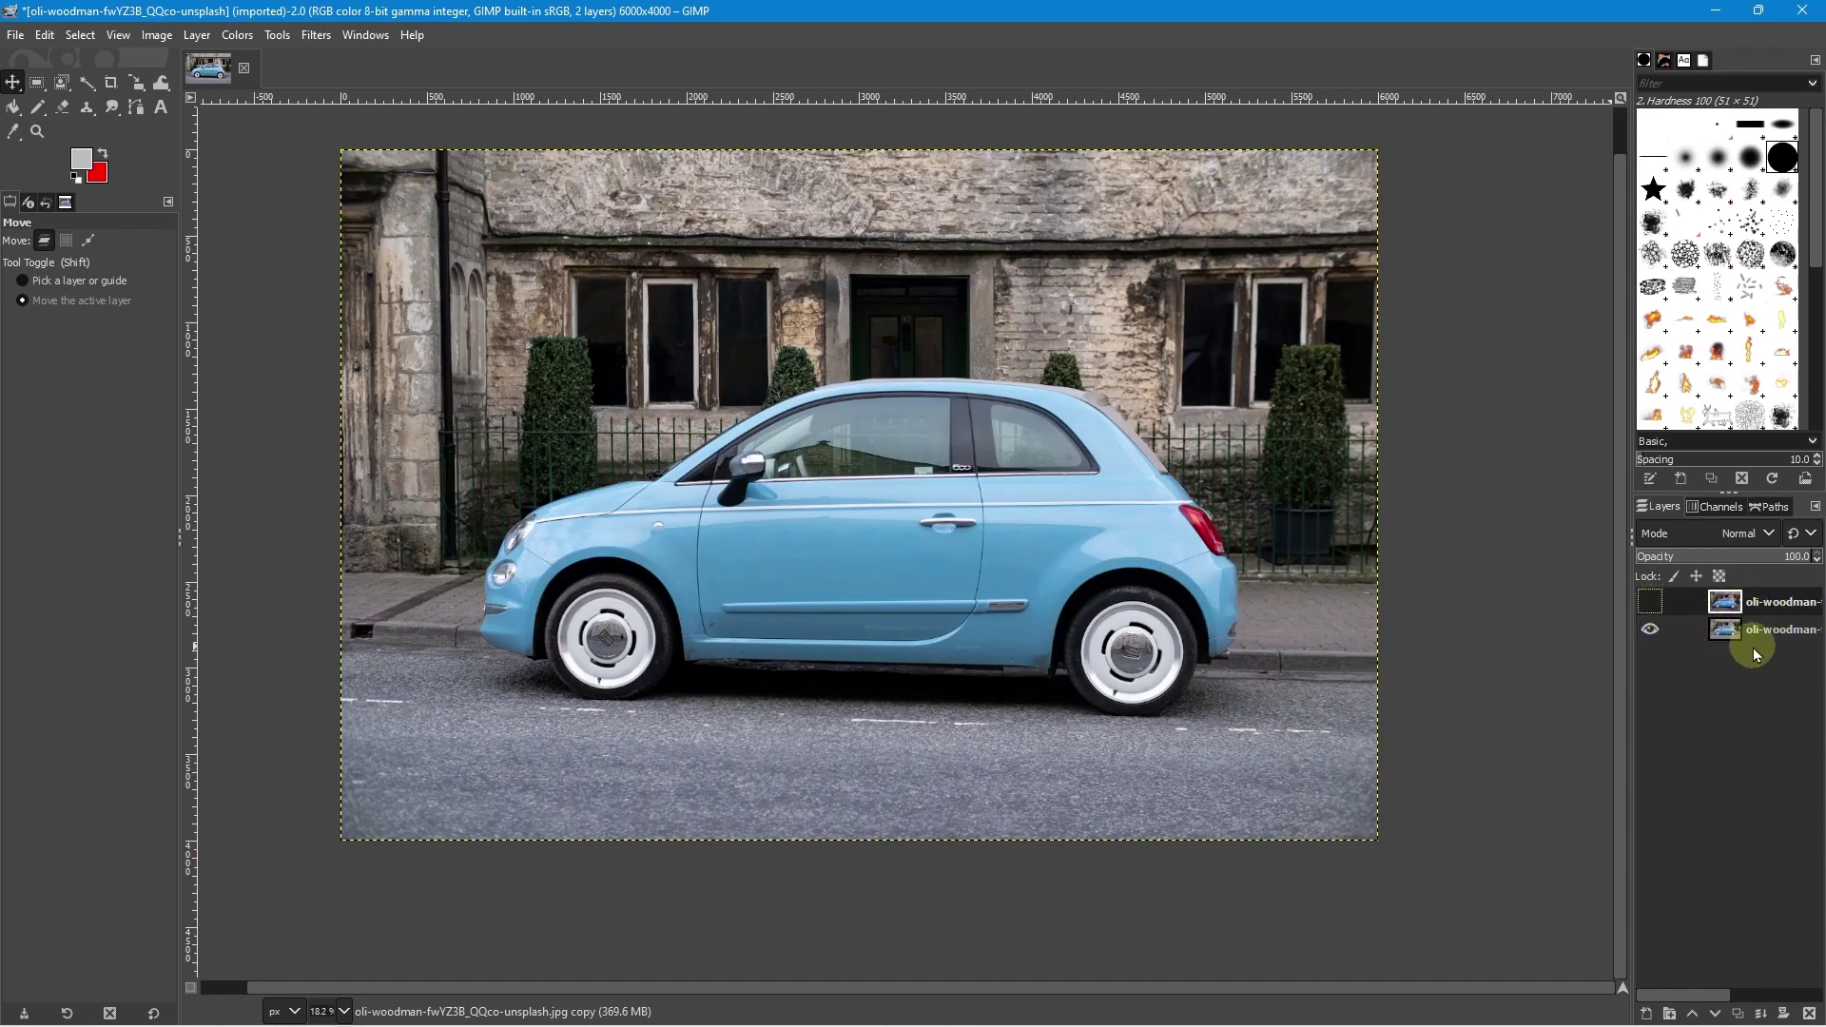
click(1640, 609)
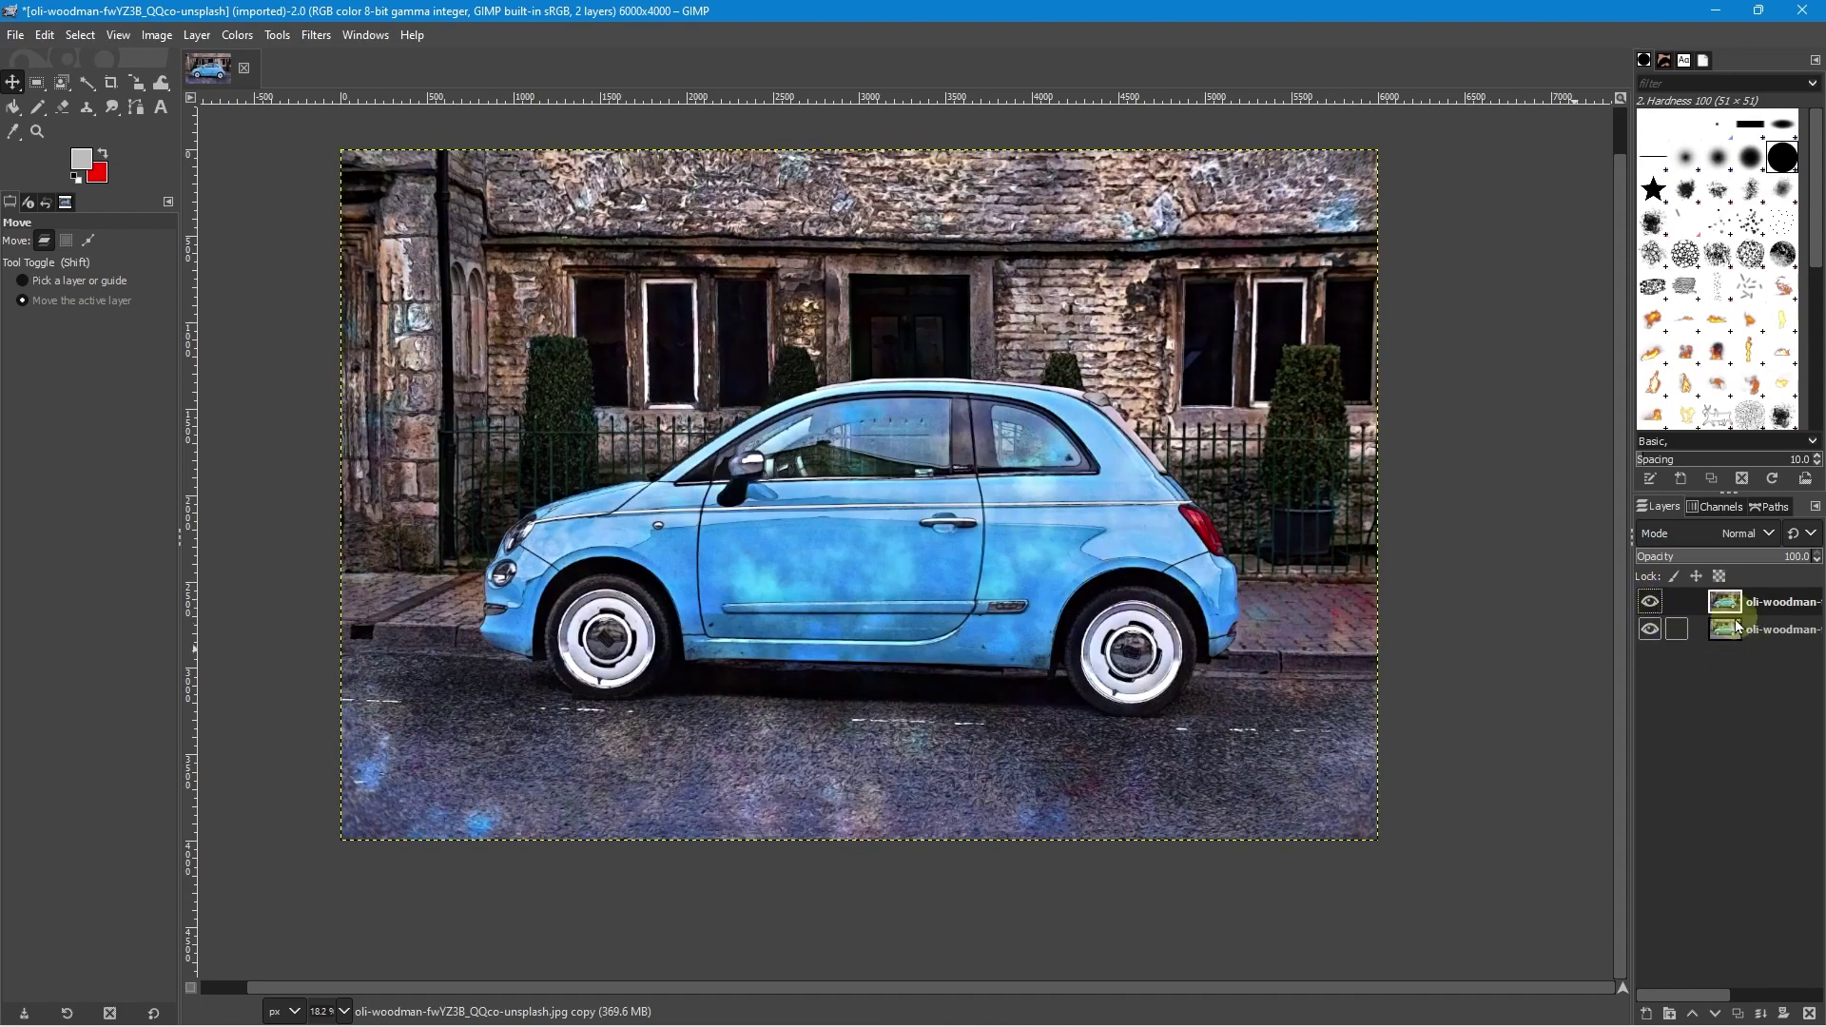
click(1650, 606)
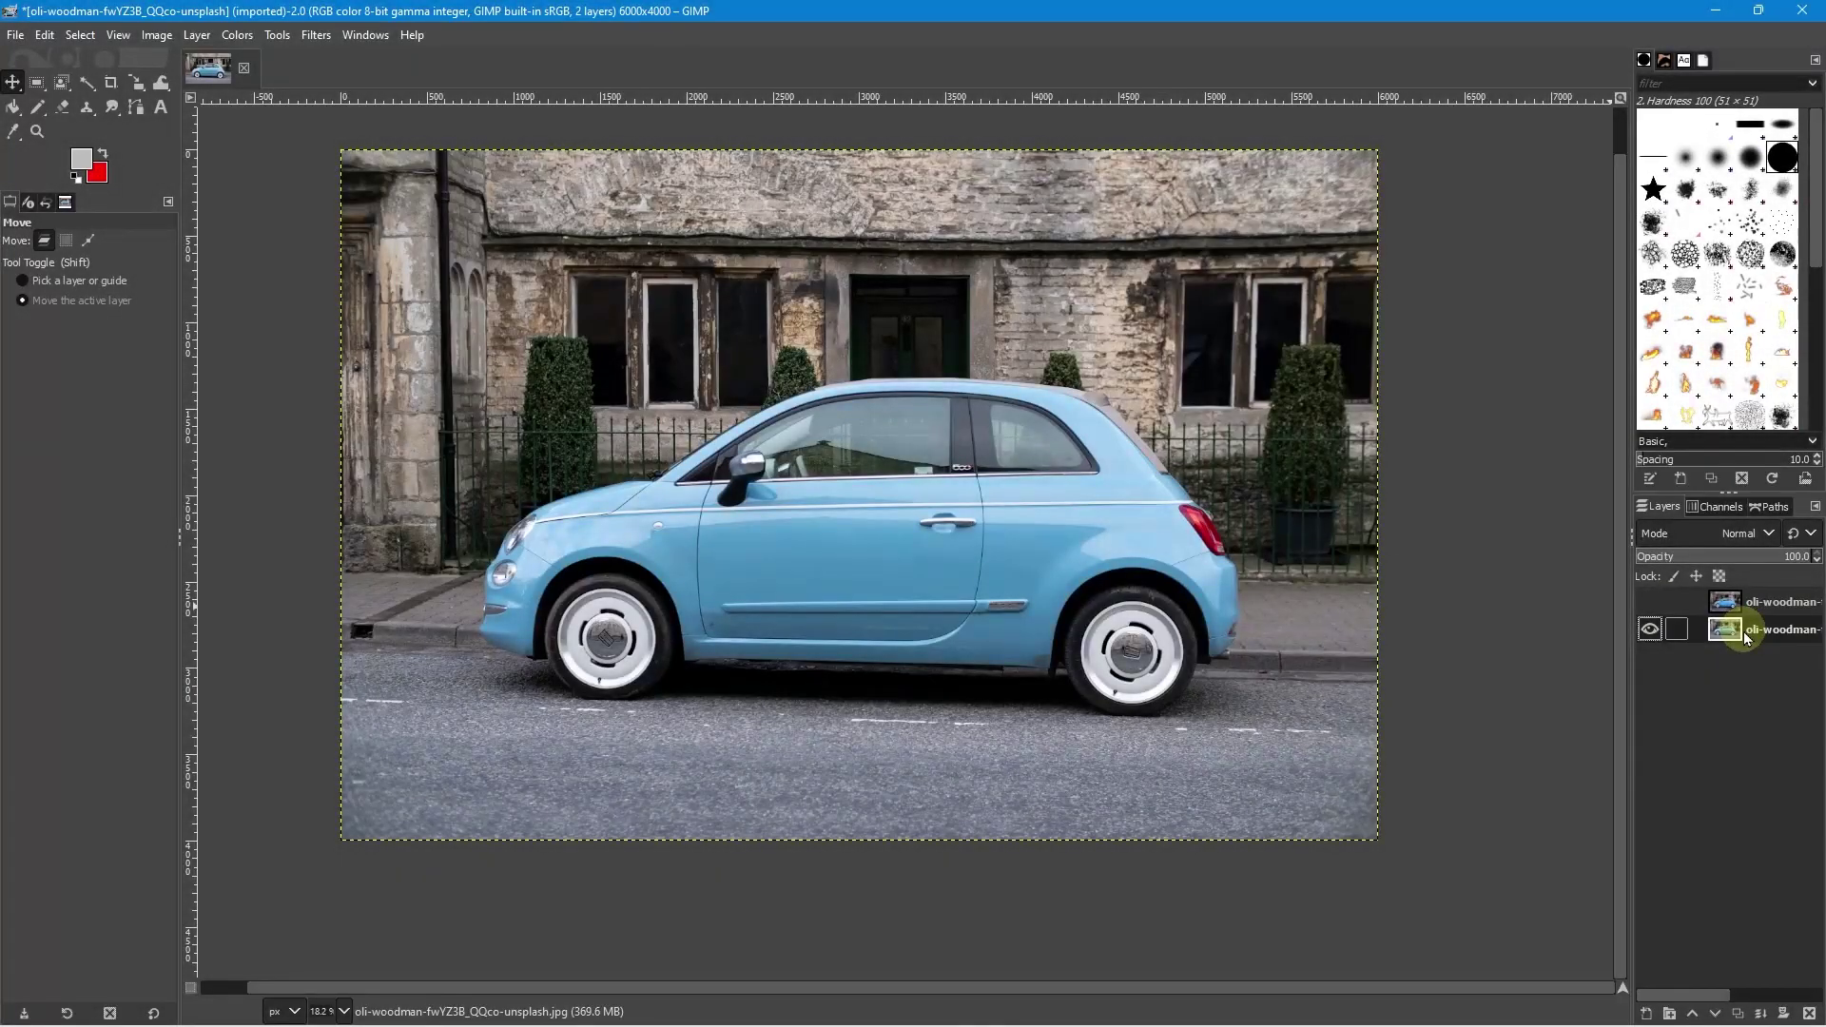
Step: Duplicate the original photo layer and browse to G'MIC's Frames filter category
right_click(1746, 638)
click(1616, 221)
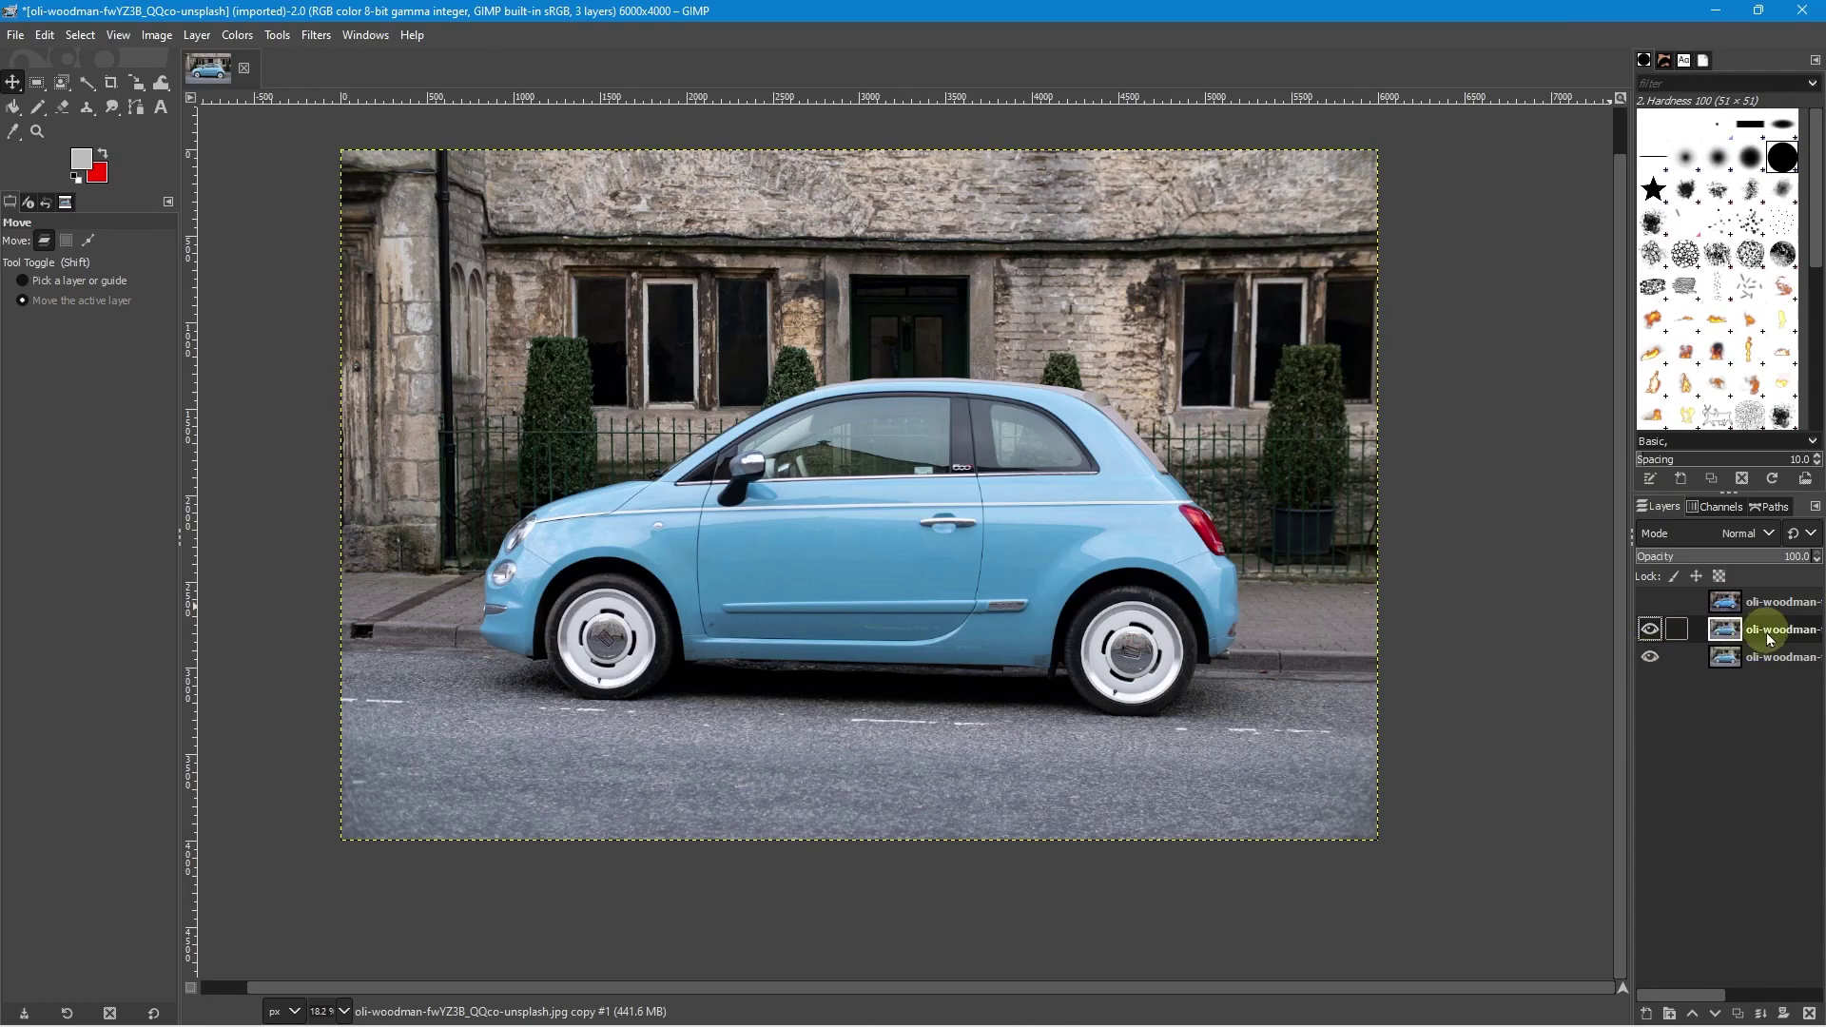
click(316, 34)
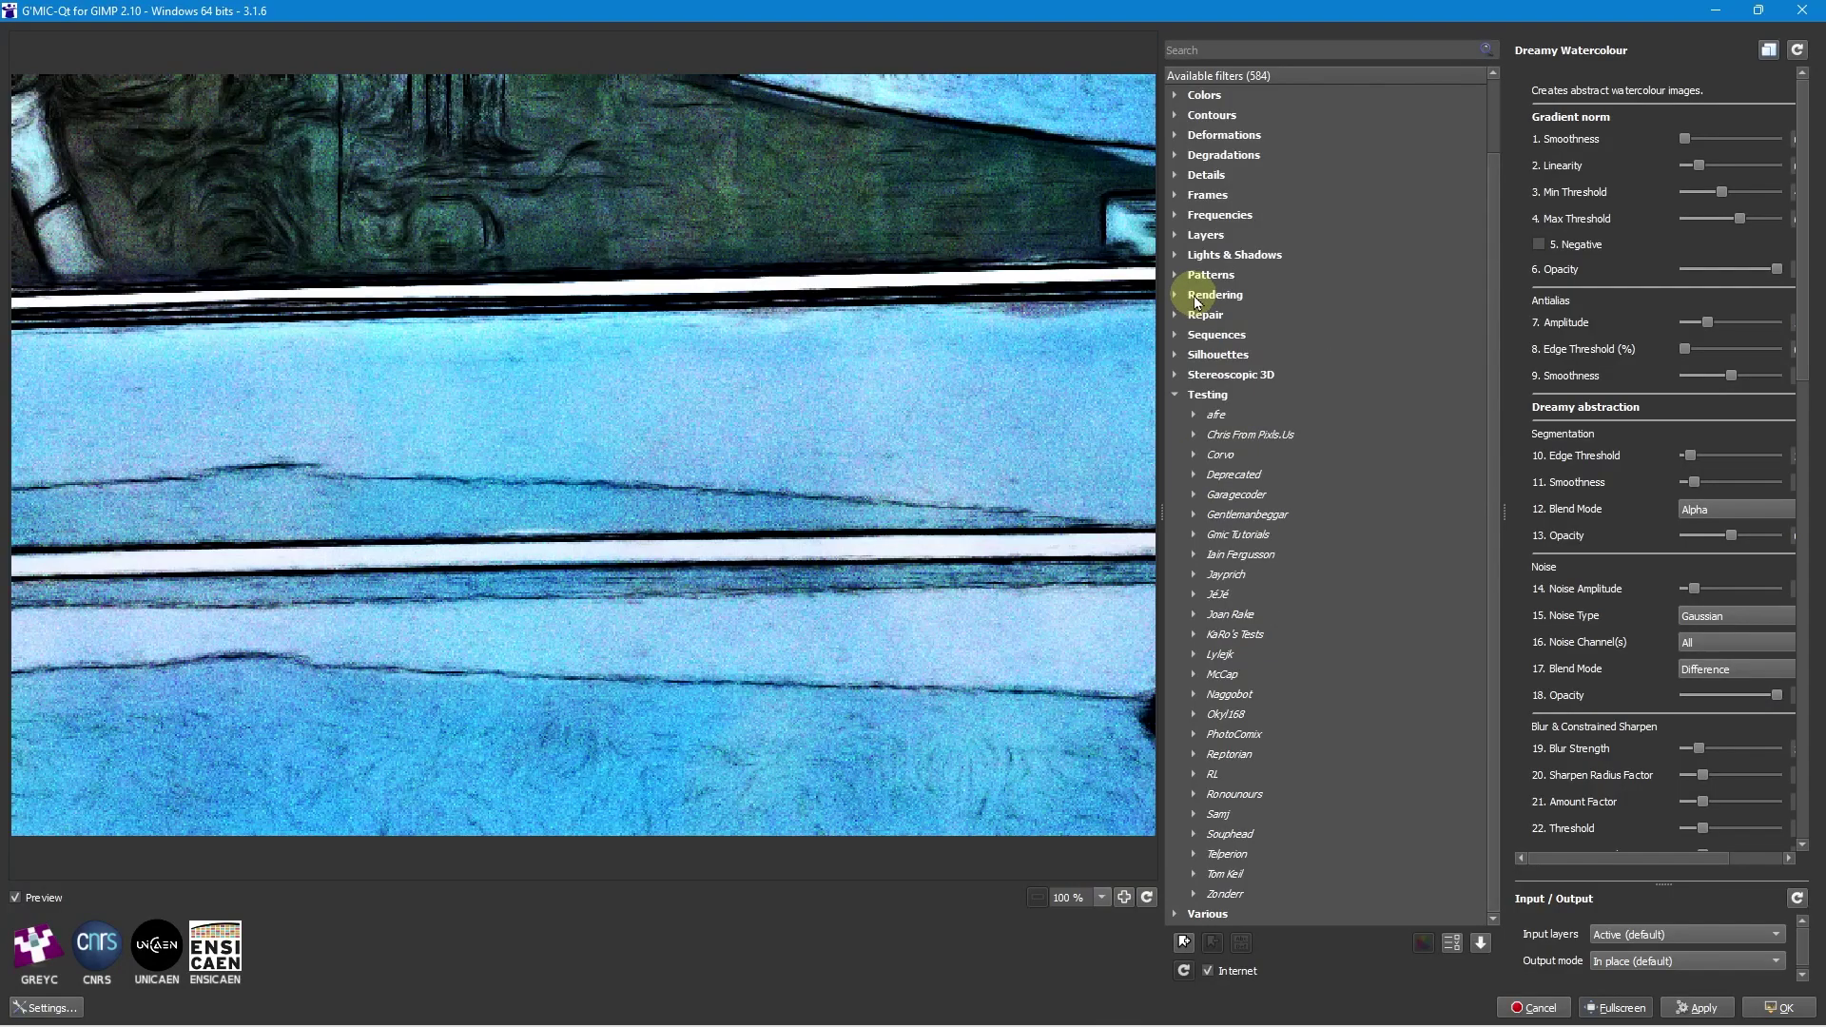
scroll(1189, 428, up, 2)
click(1181, 472)
click(1178, 275)
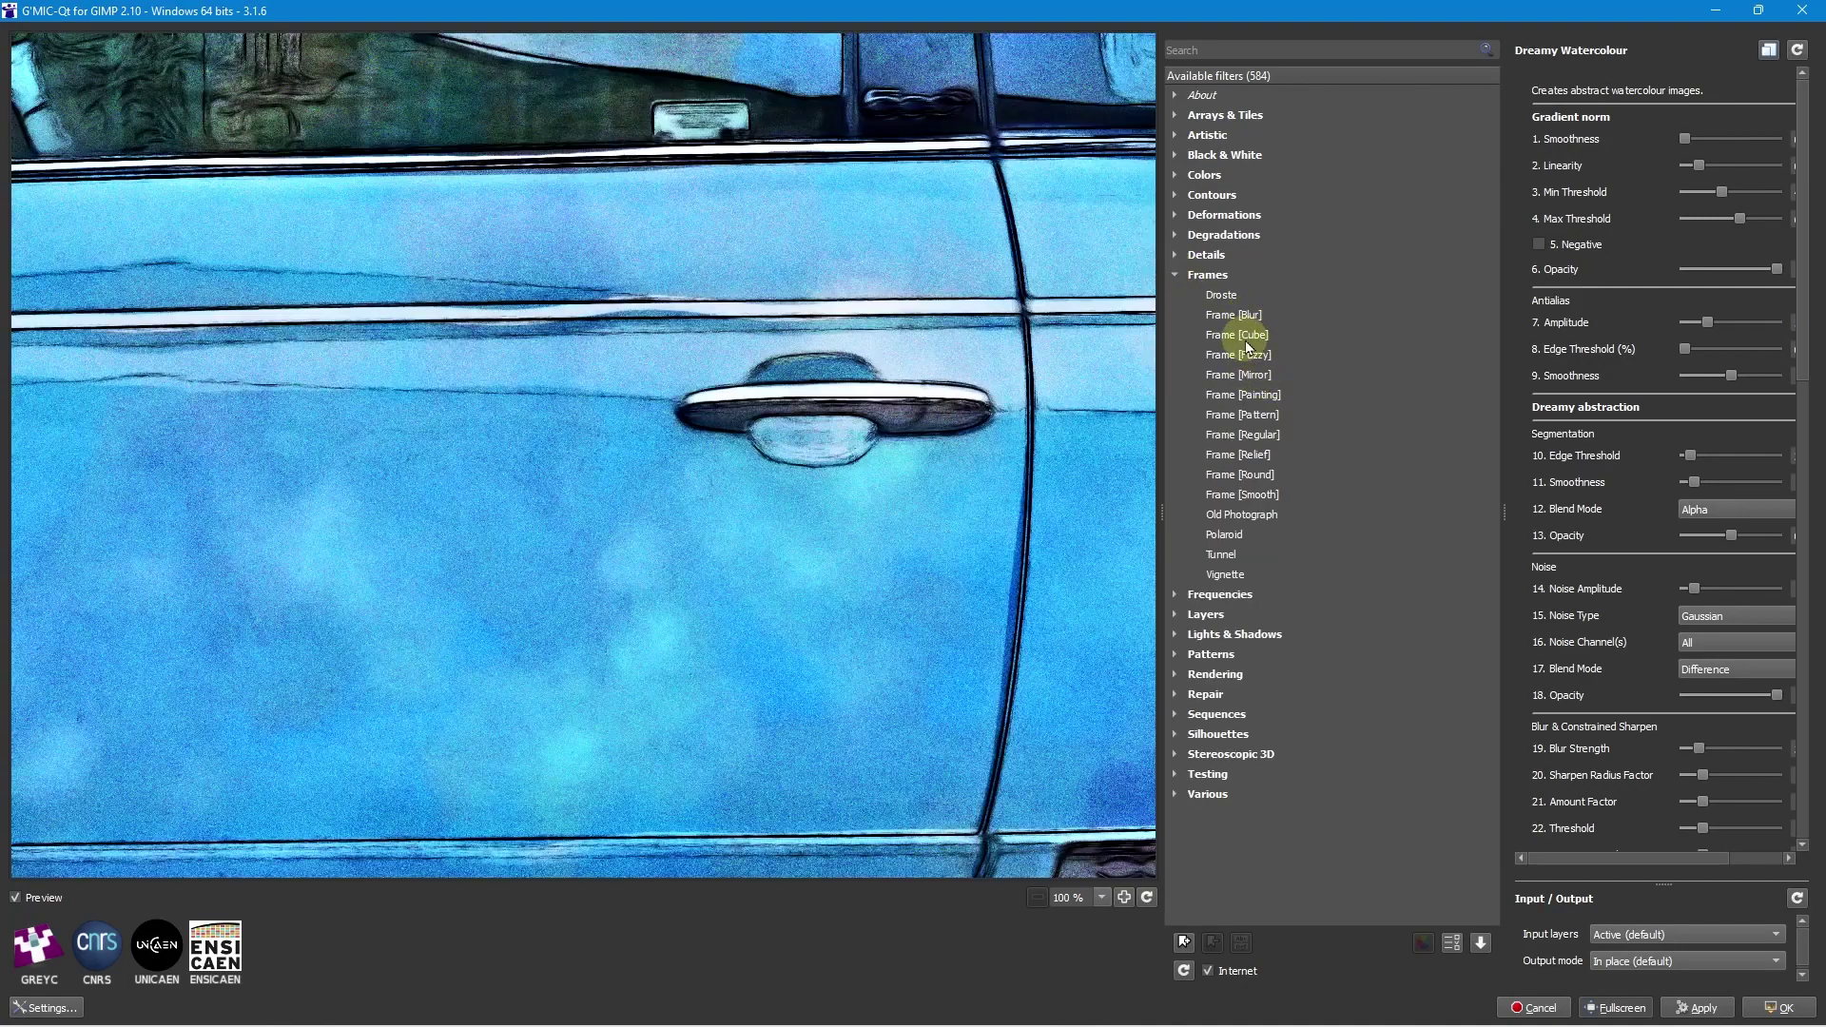
Step: Apply Frame [Blur] to the copy, adding a white border and shadow at 7800×5800
click(1244, 337)
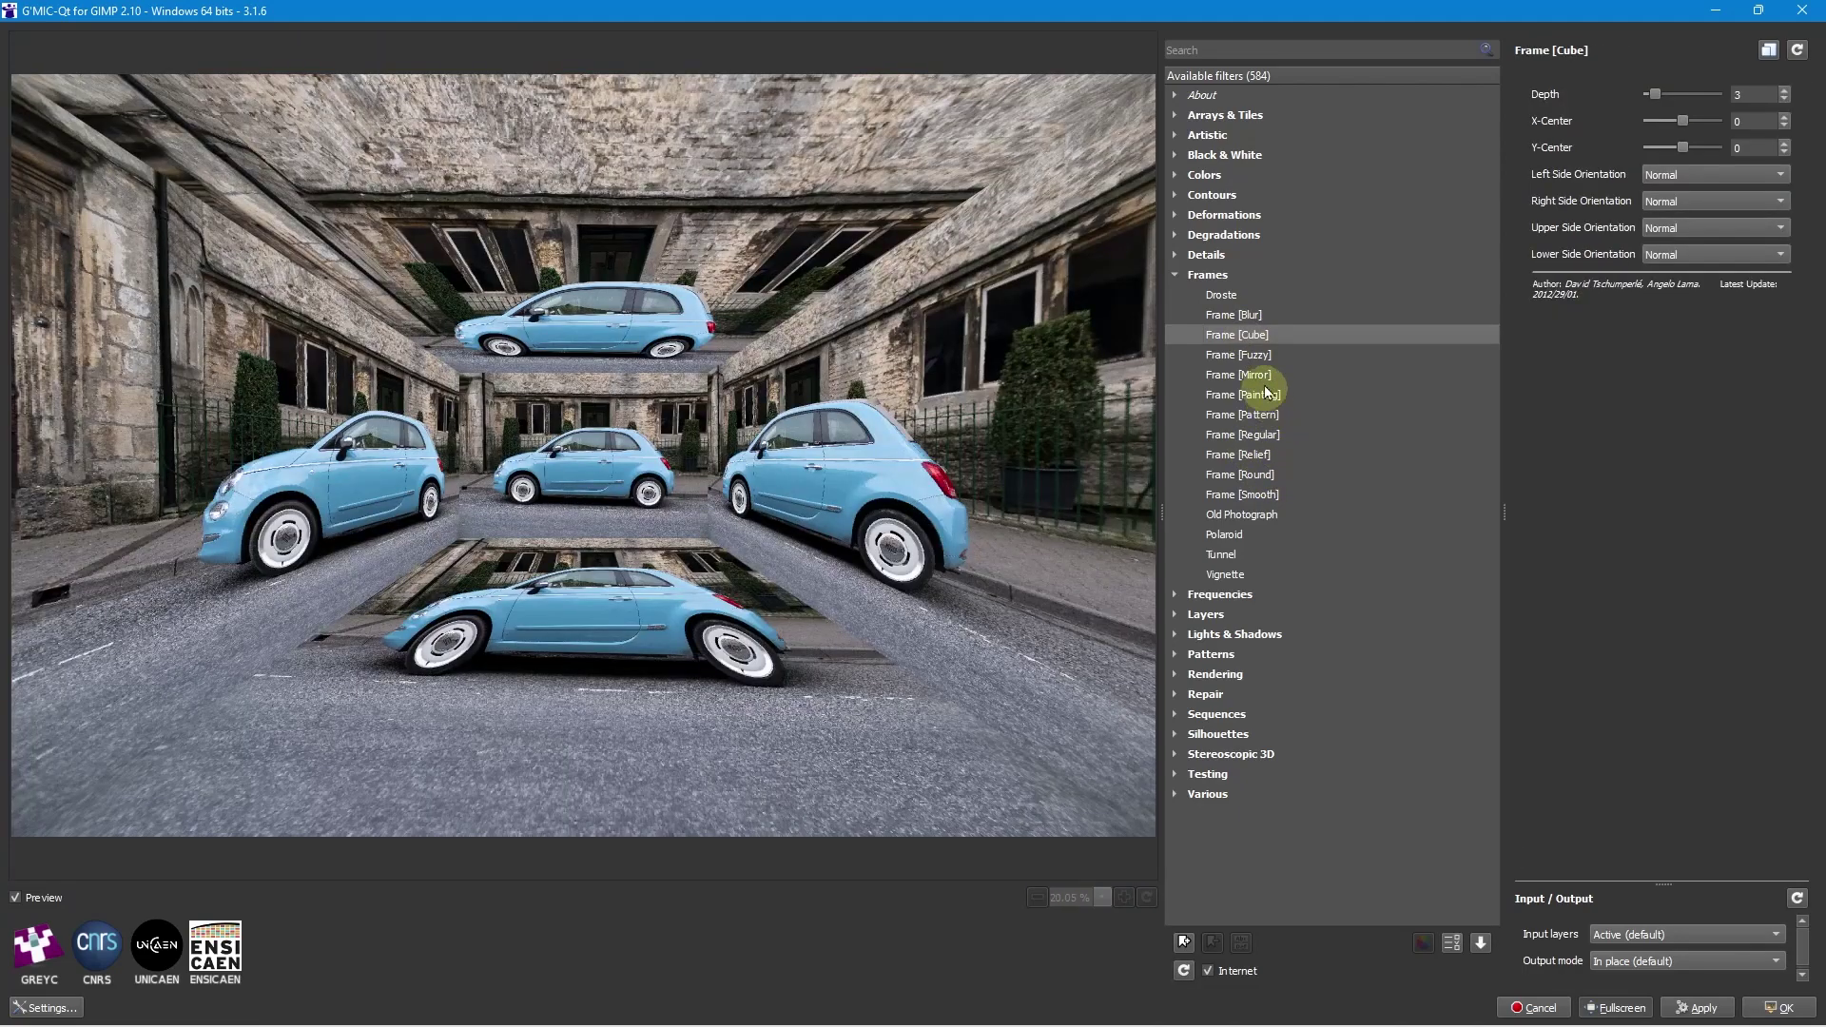
click(1236, 314)
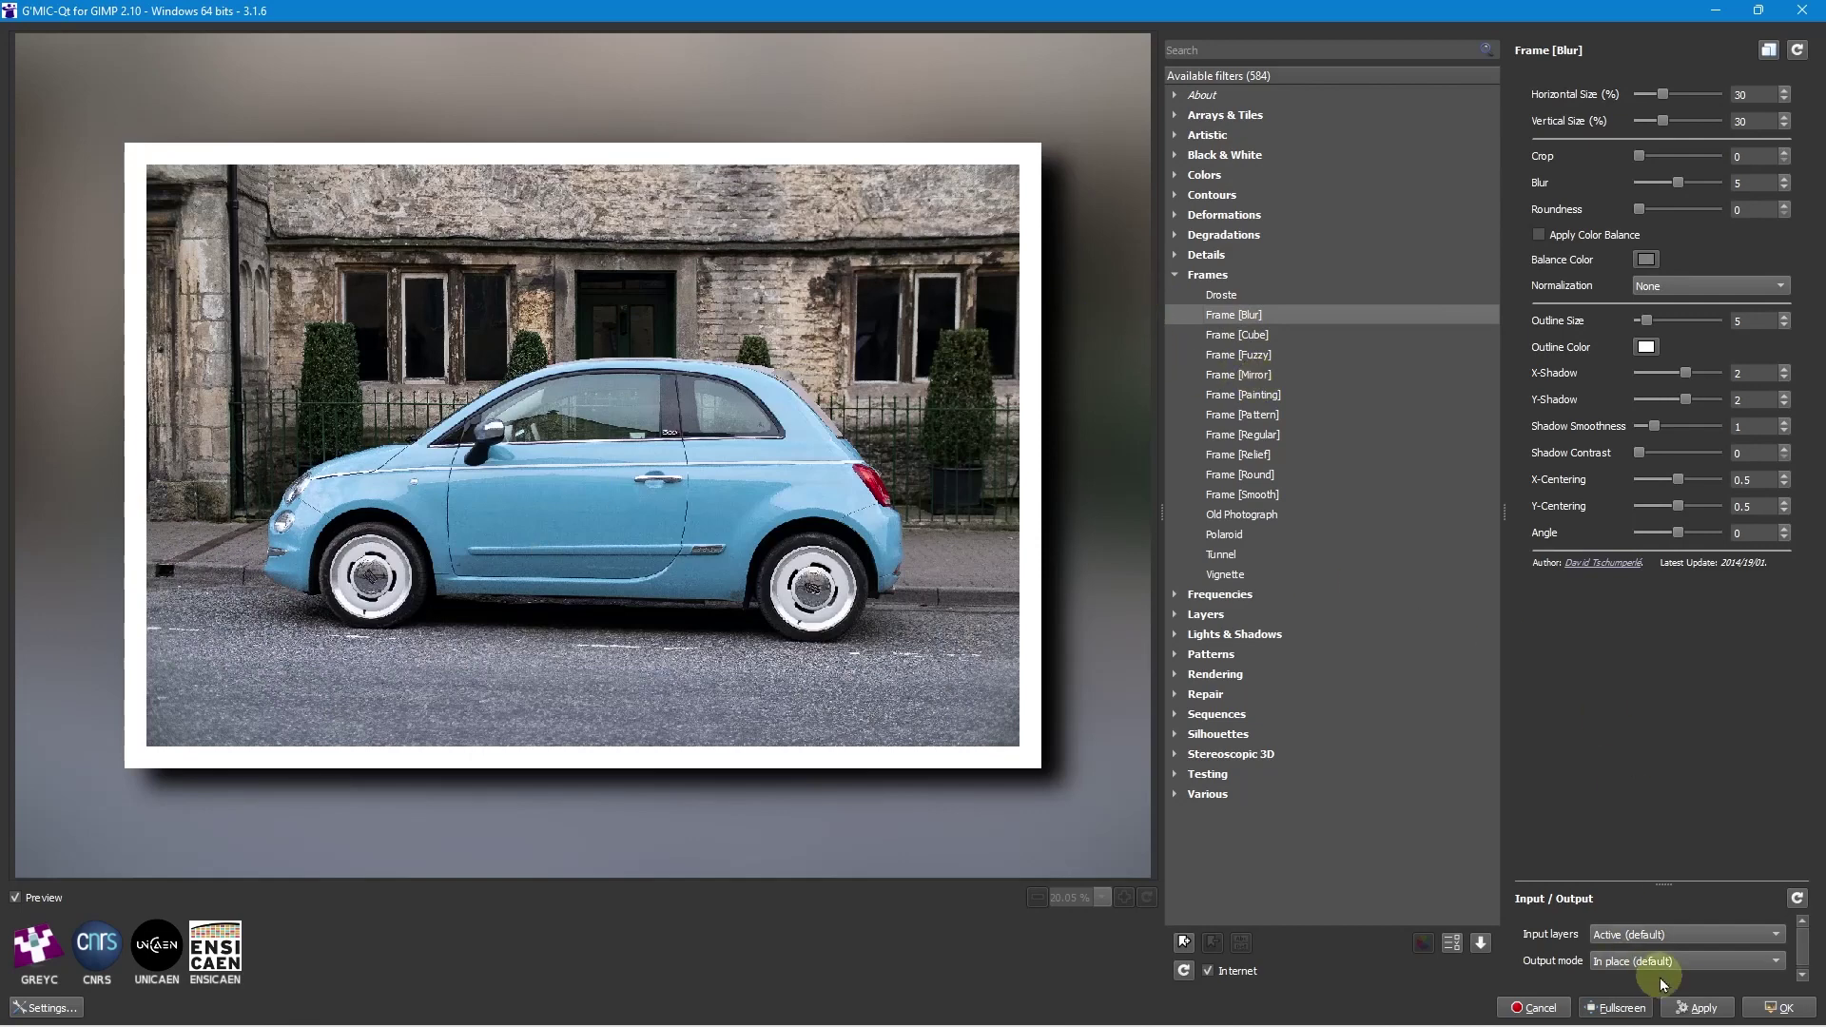
click(1704, 1008)
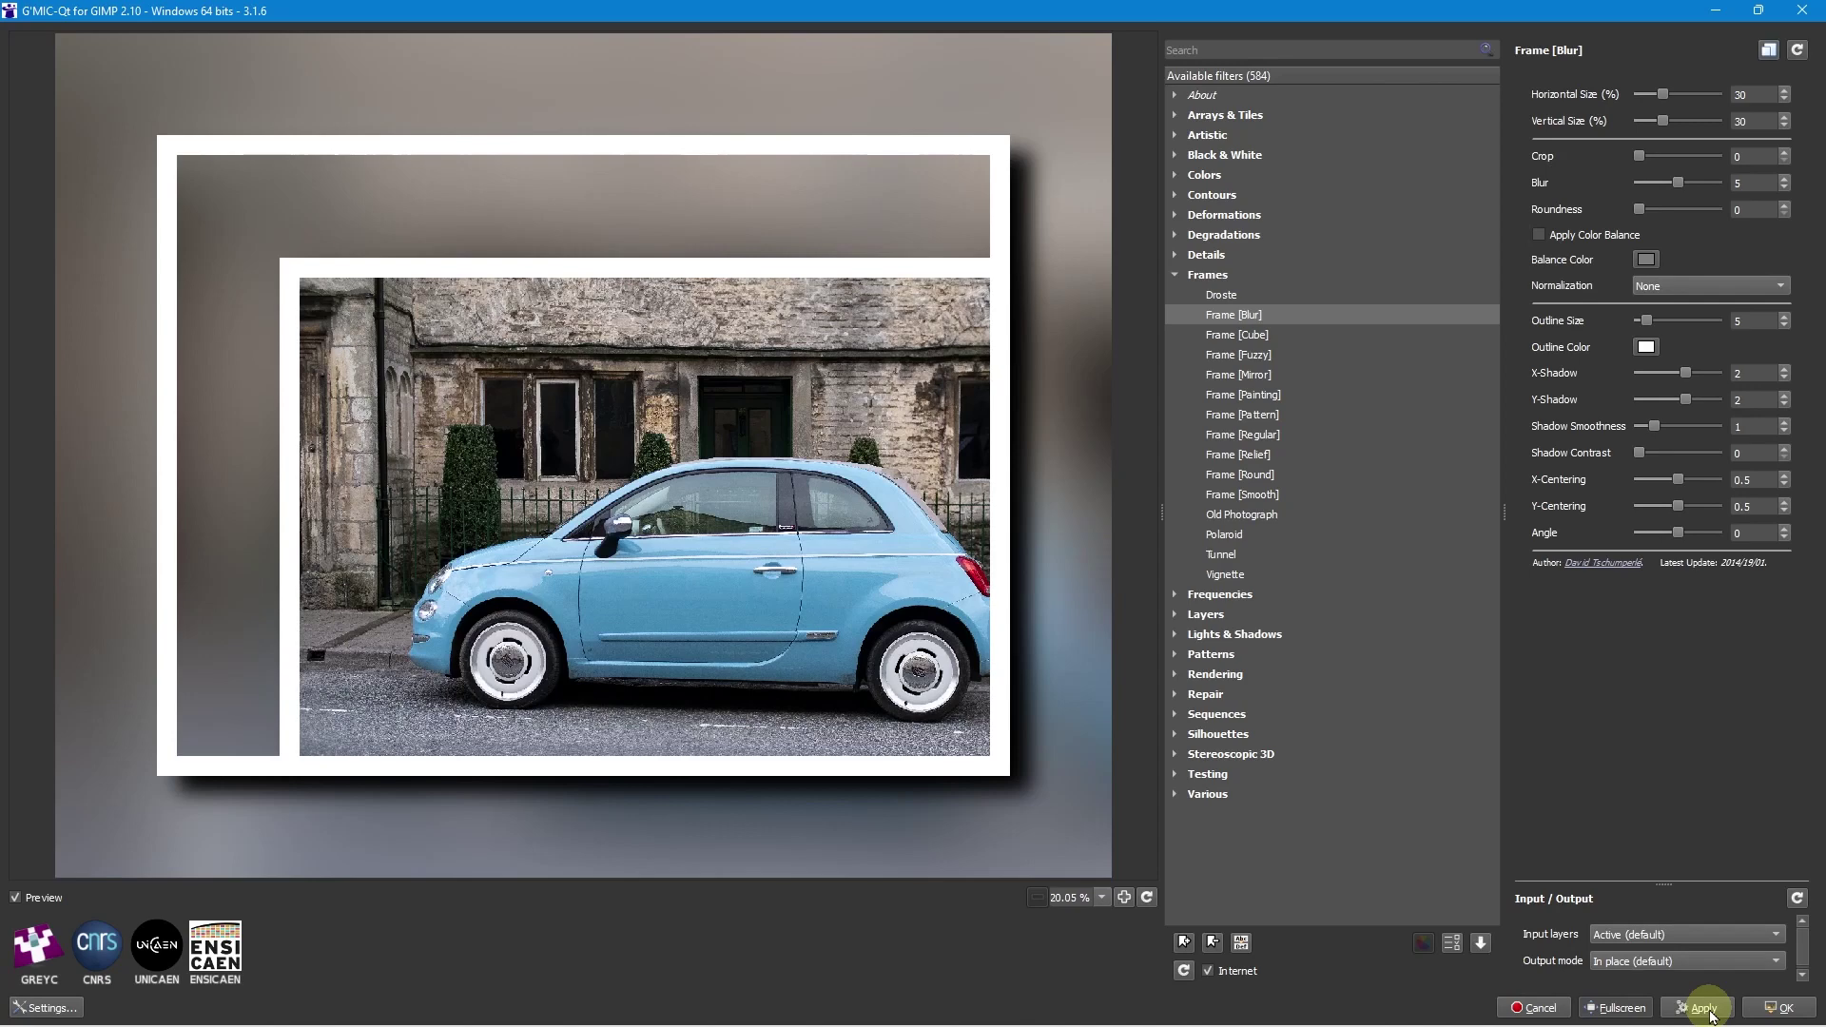
click(1783, 1016)
Step: Centre the image and toggle the watercolour and framed layers, leaving all three visible
scroll(1297, 704, down, 3)
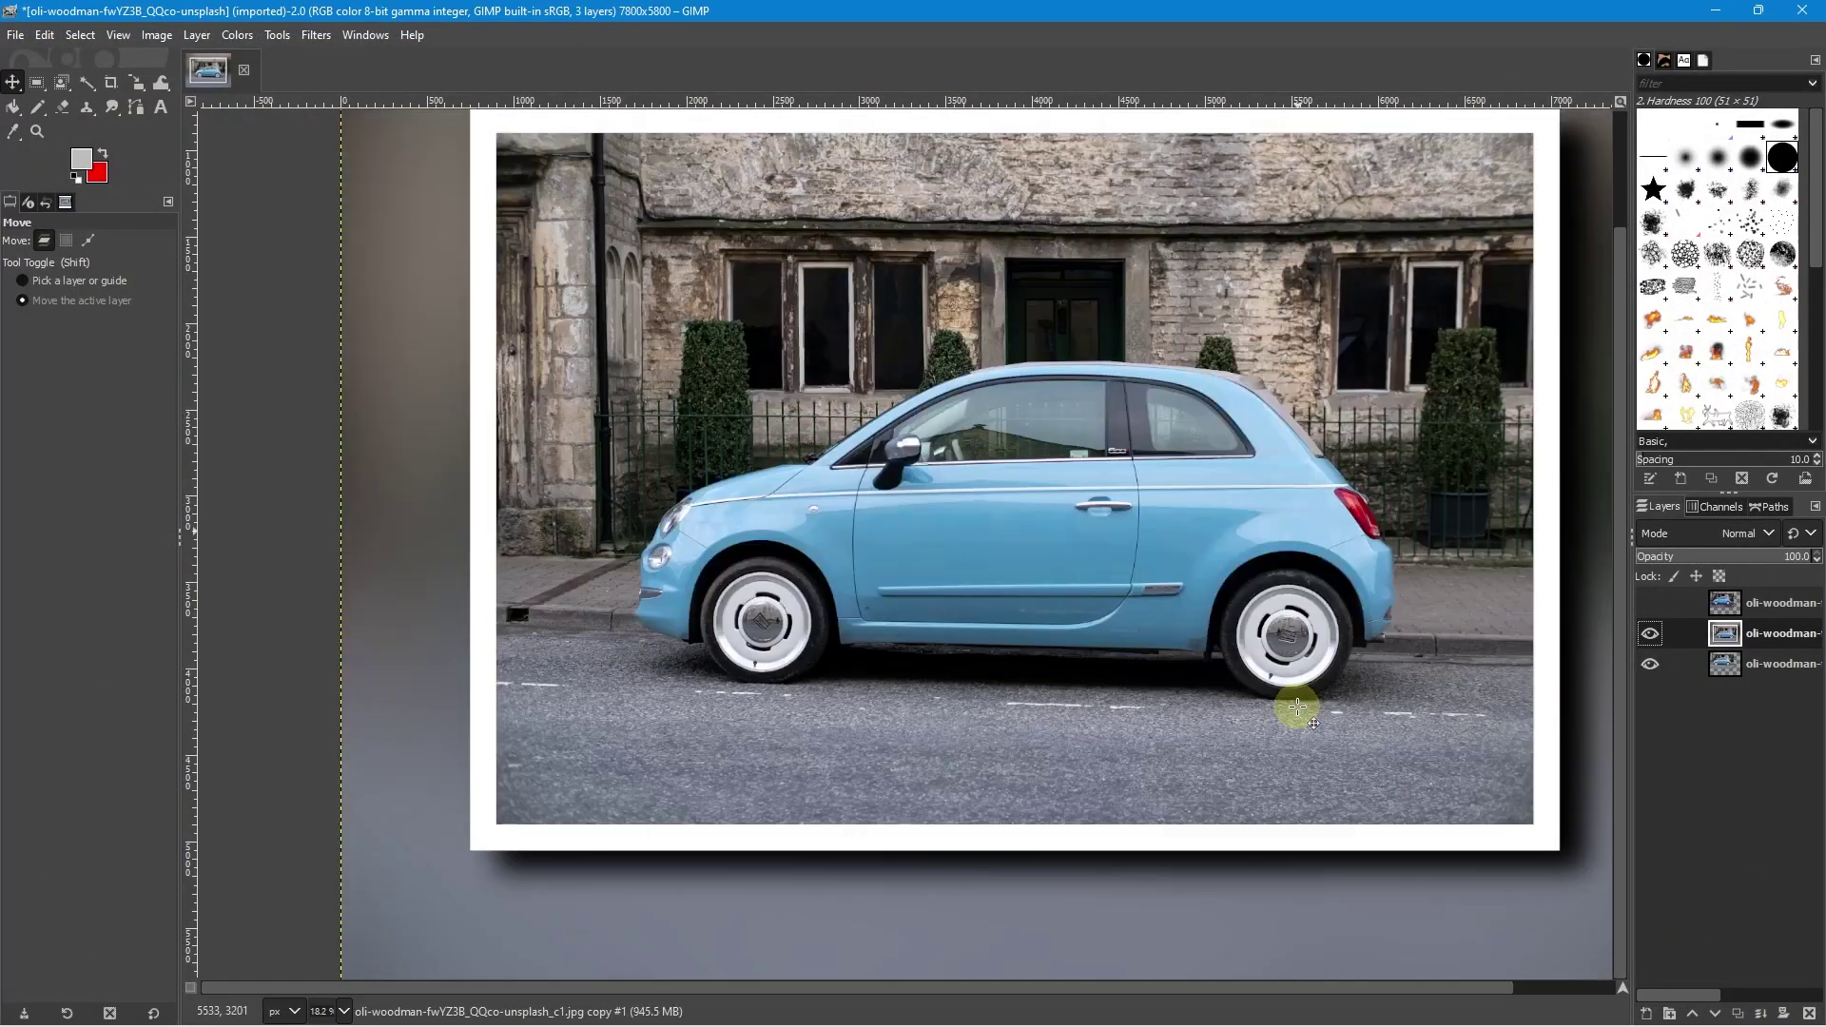
scroll(1297, 707, up, 2)
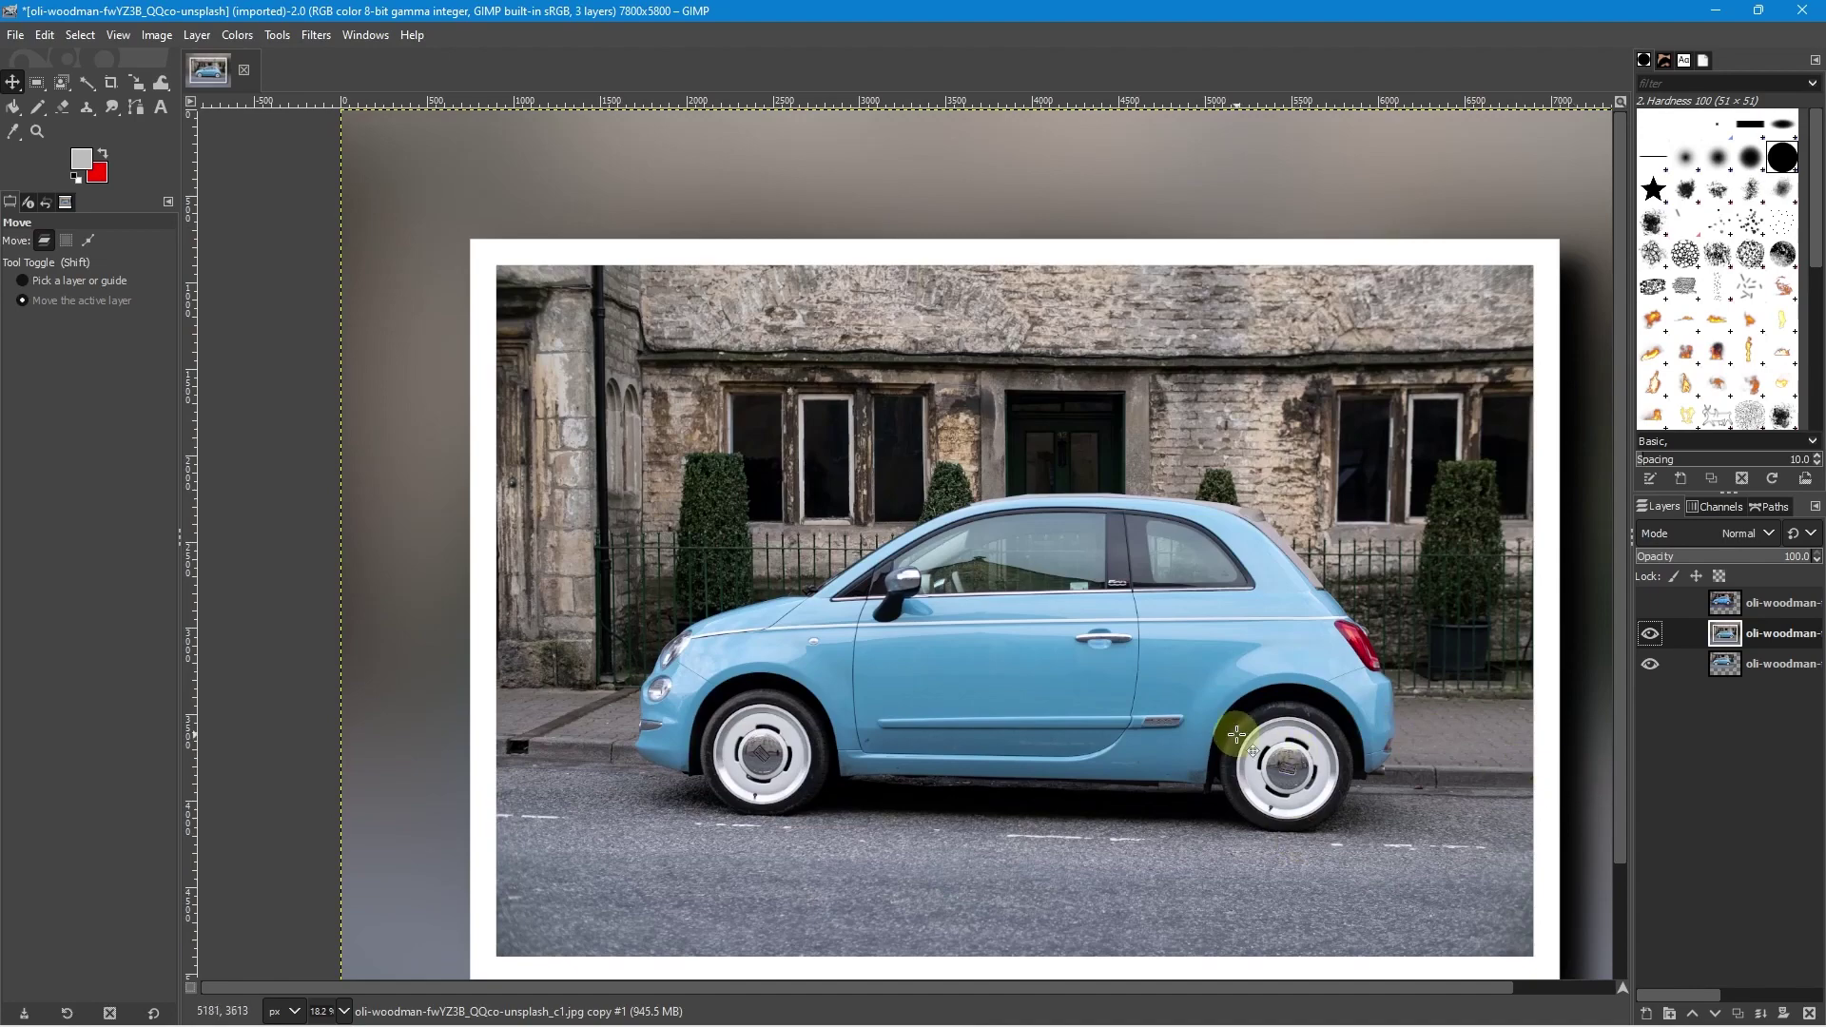
scroll(1236, 734, down, 2)
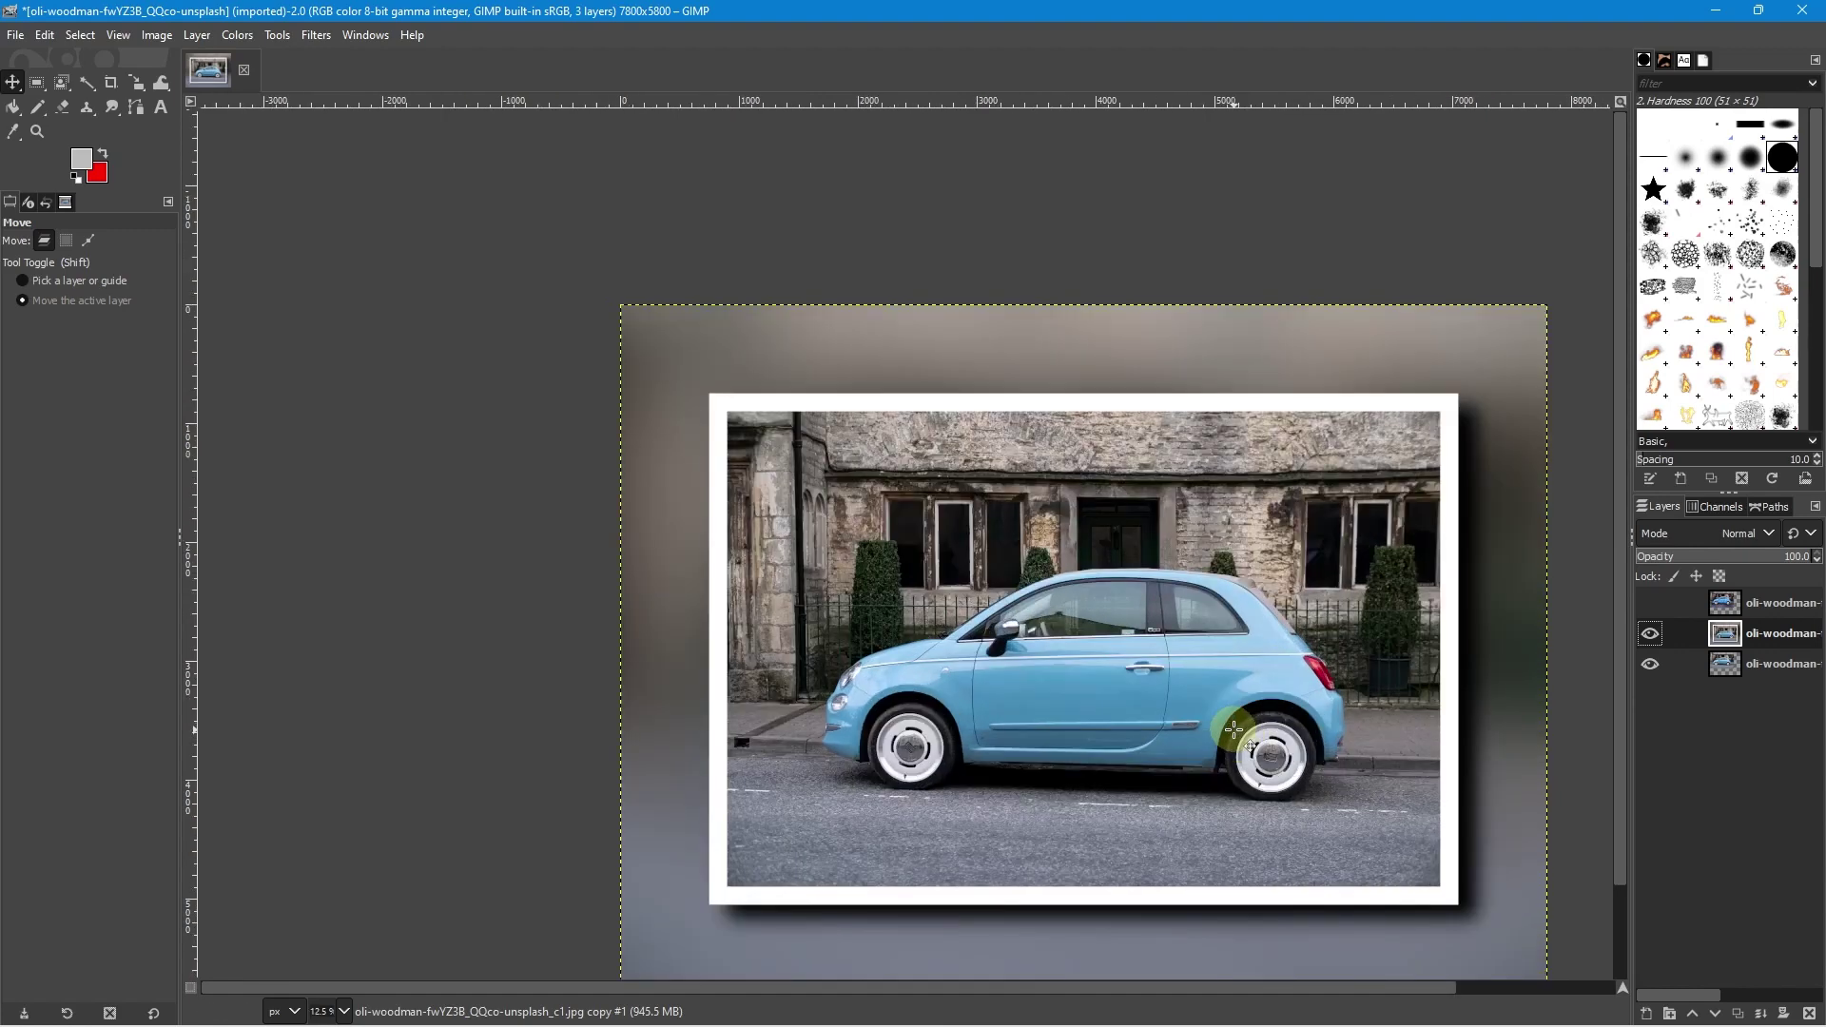
drag(1237, 734, 1111, 638)
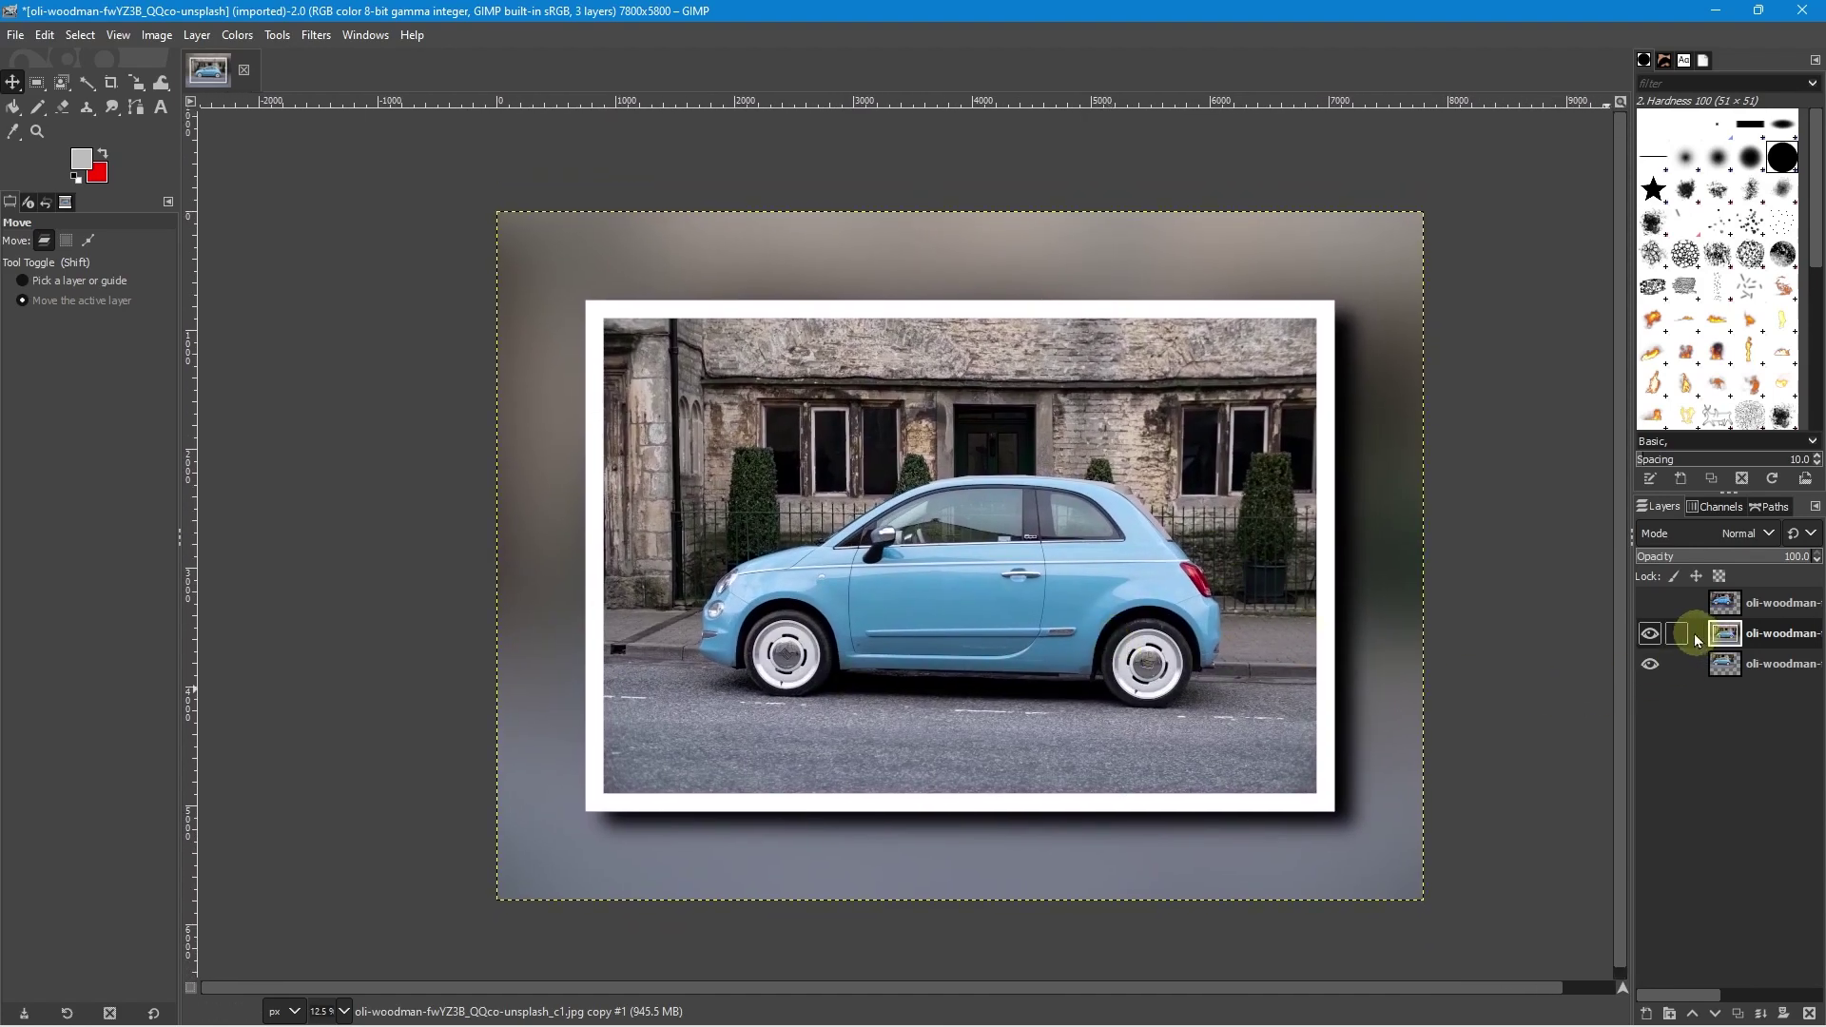
click(1649, 604)
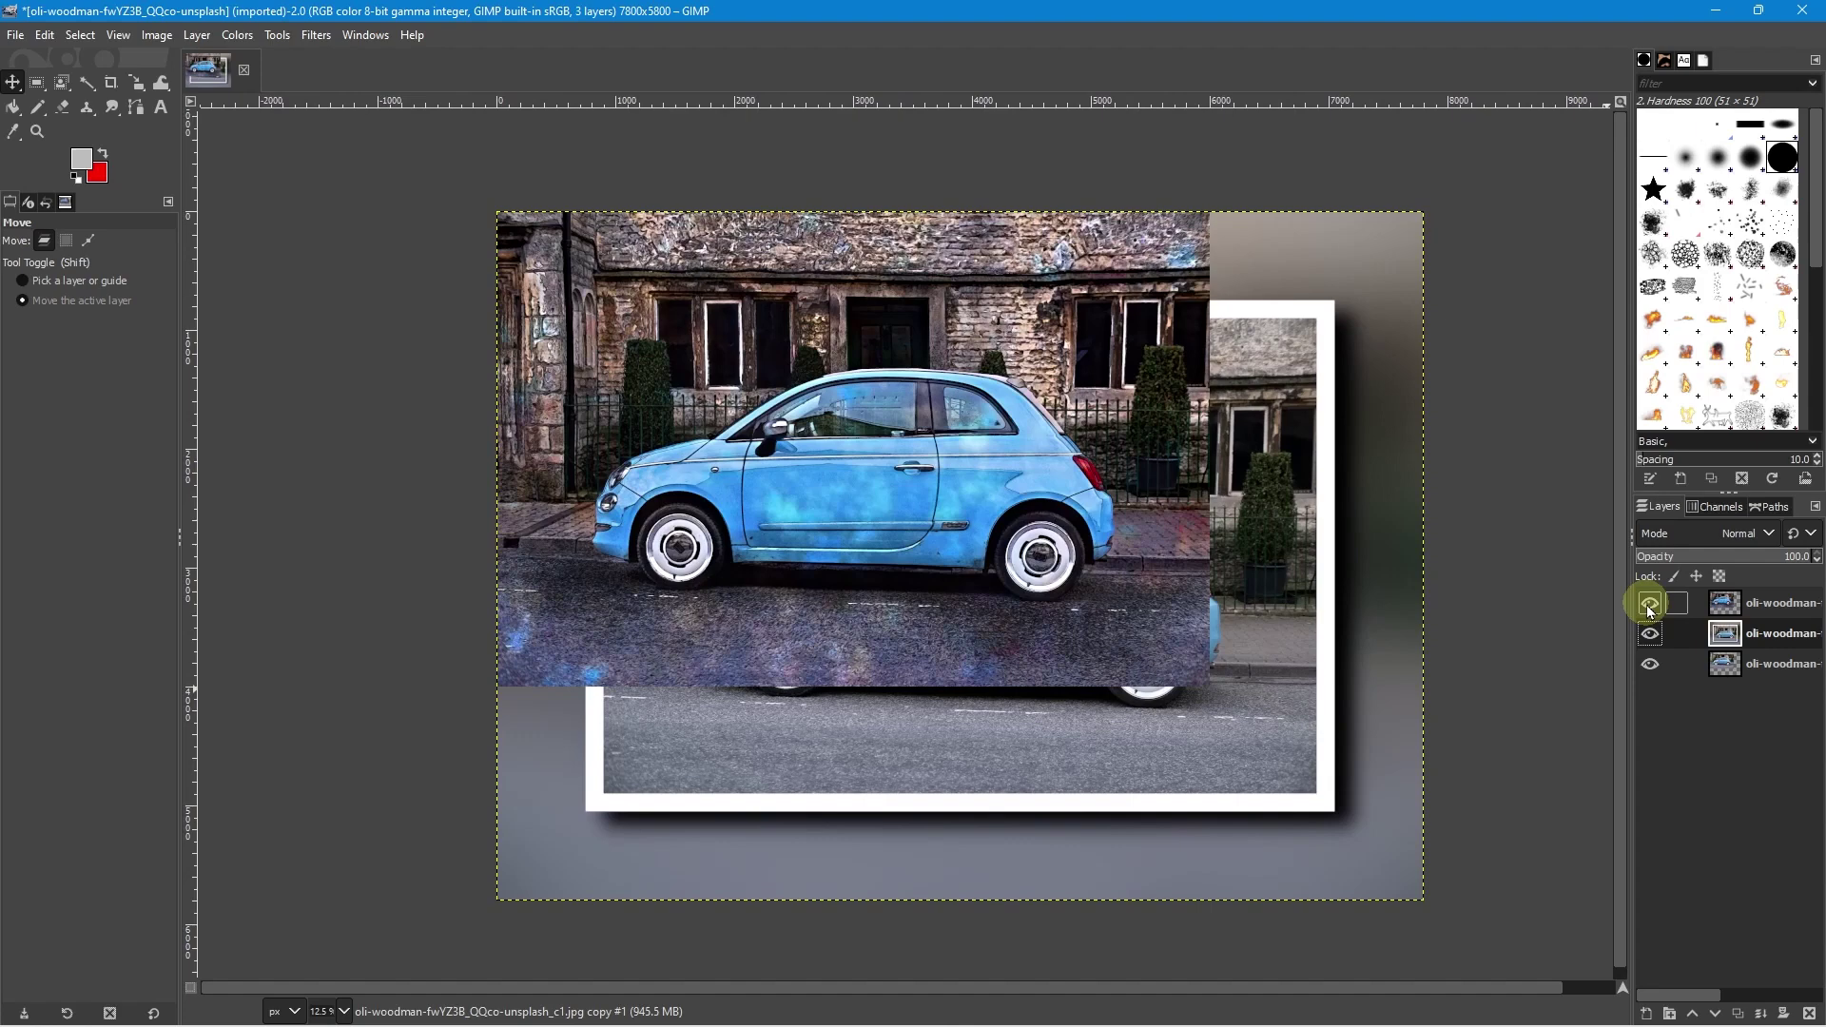
click(1649, 603)
click(1651, 634)
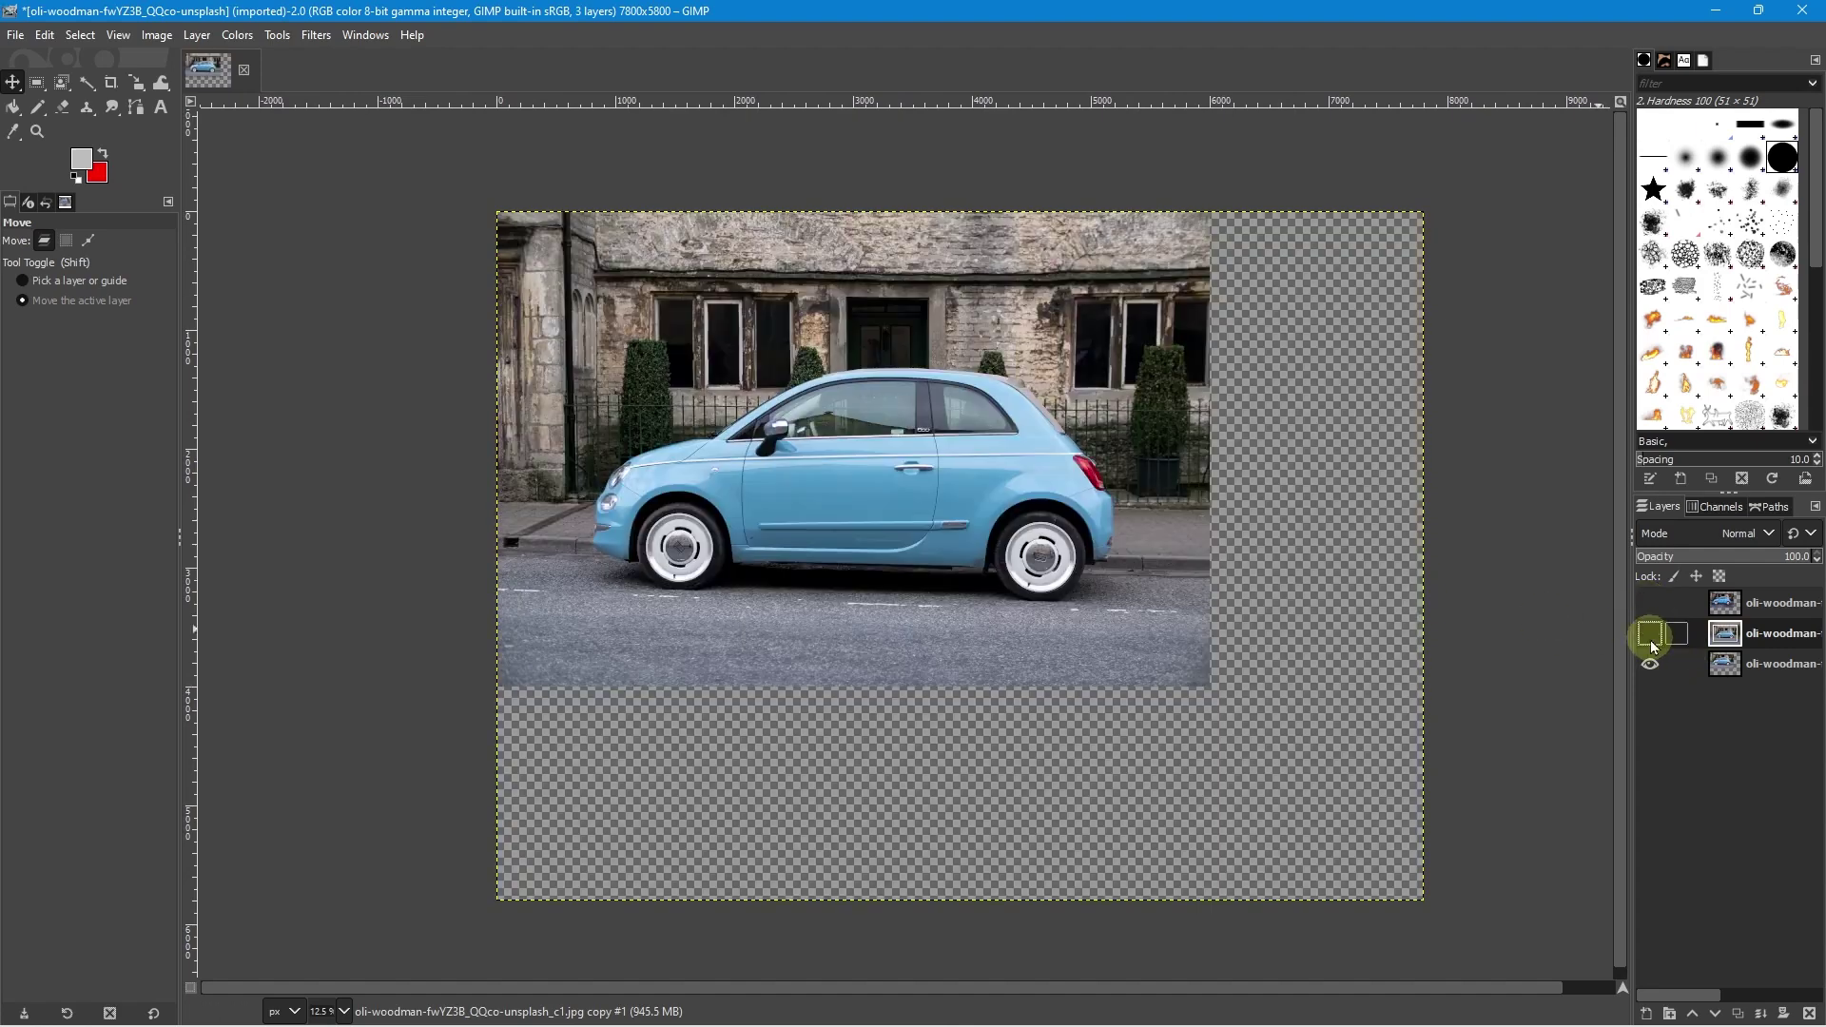
click(1651, 634)
click(1650, 603)
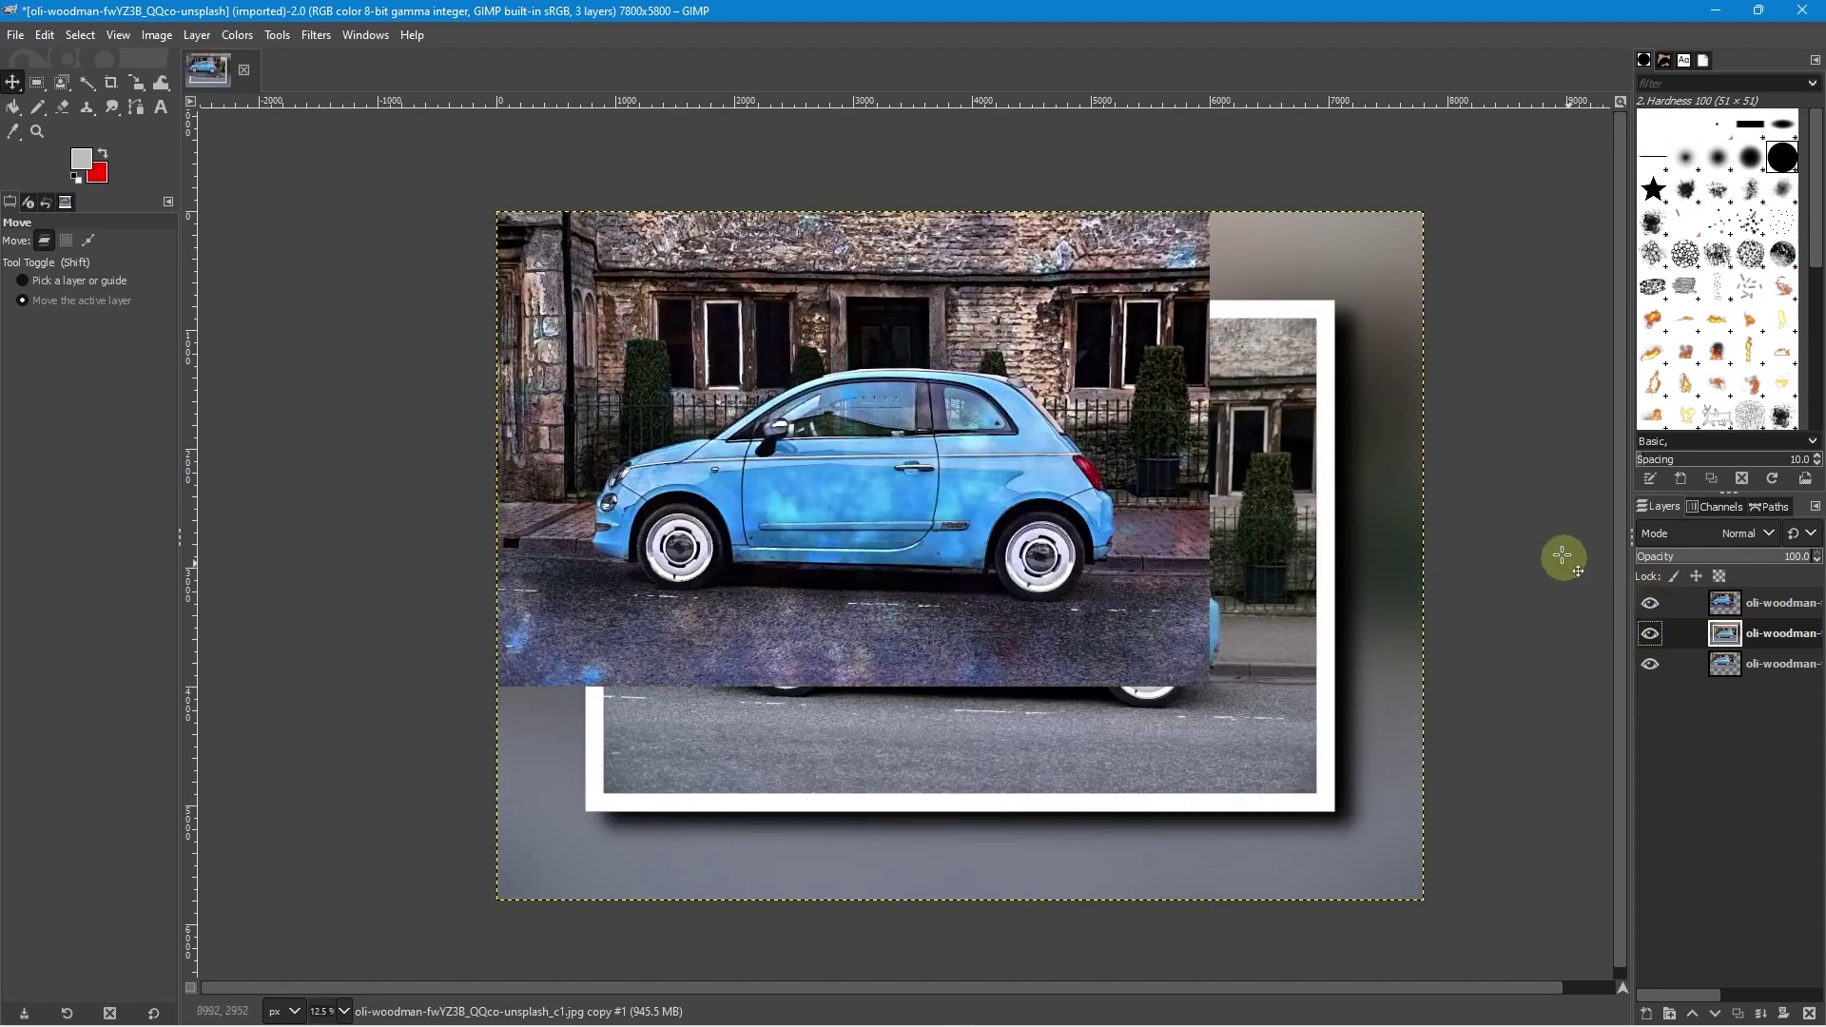
Step: Minimize GIMP to bring the 'How to install GMIC plugin for GIMP 2.10' folder forward
click(1718, 16)
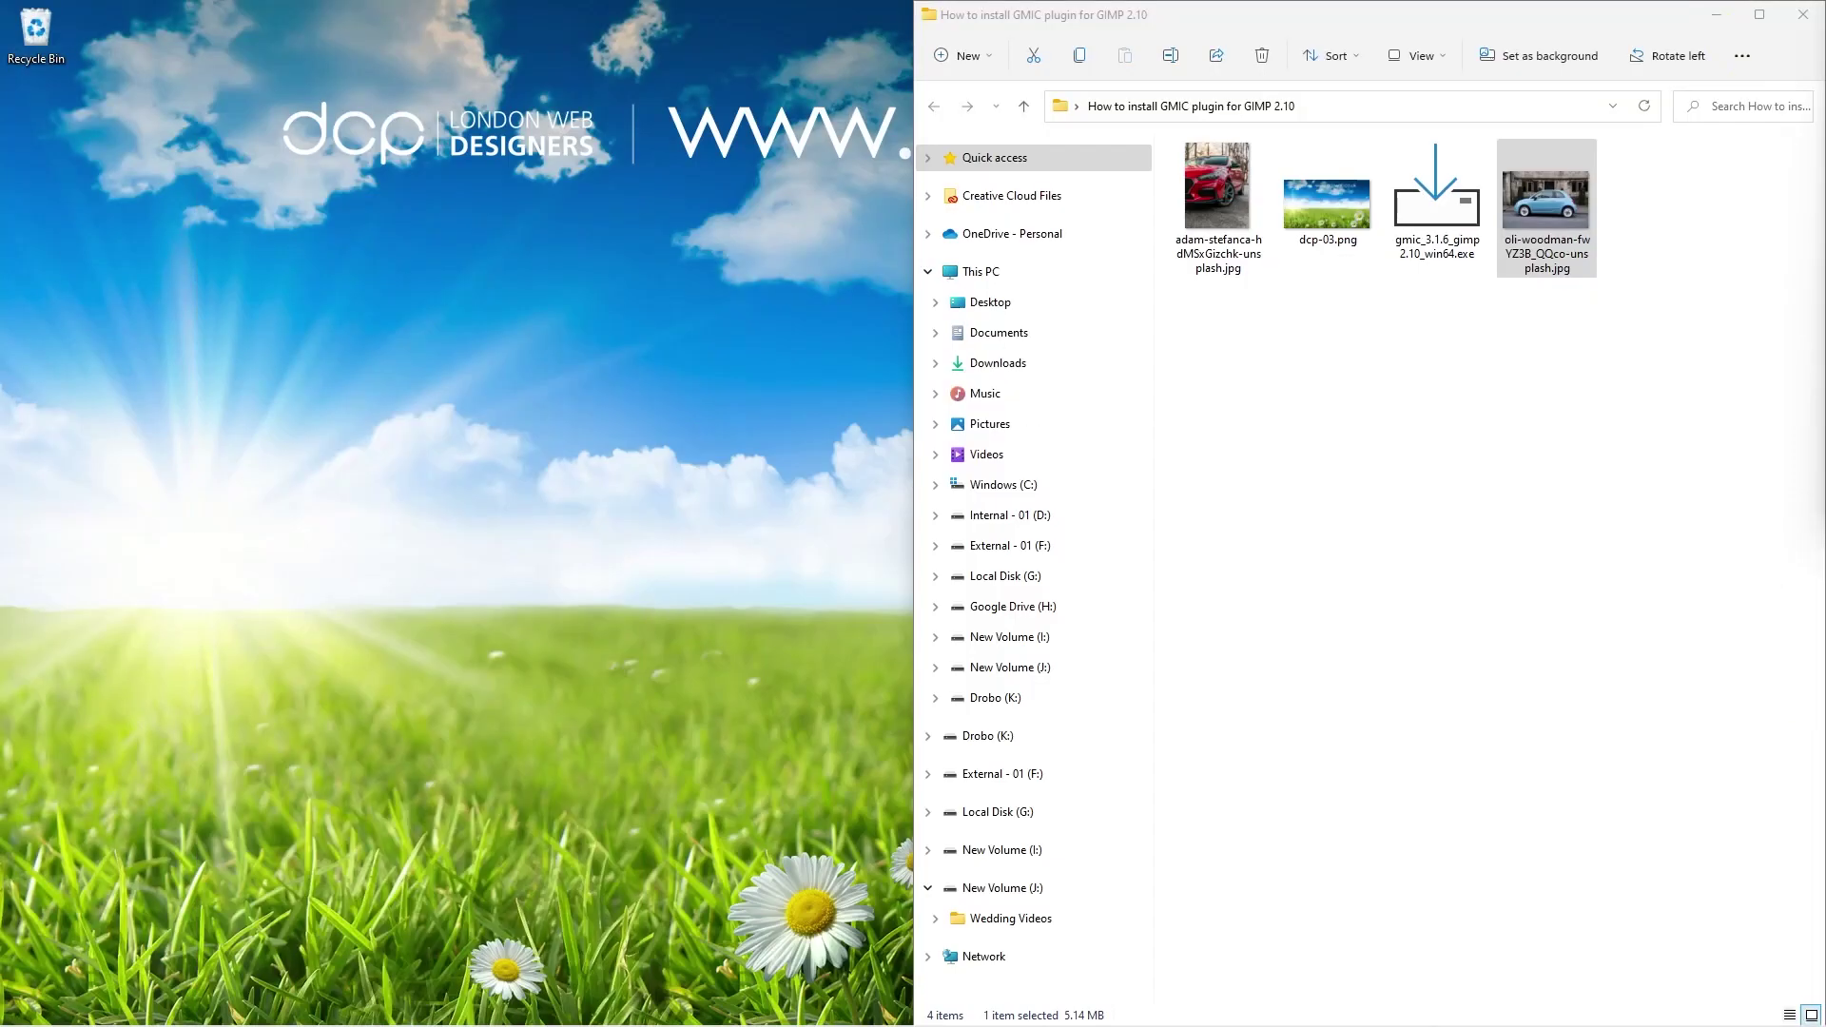